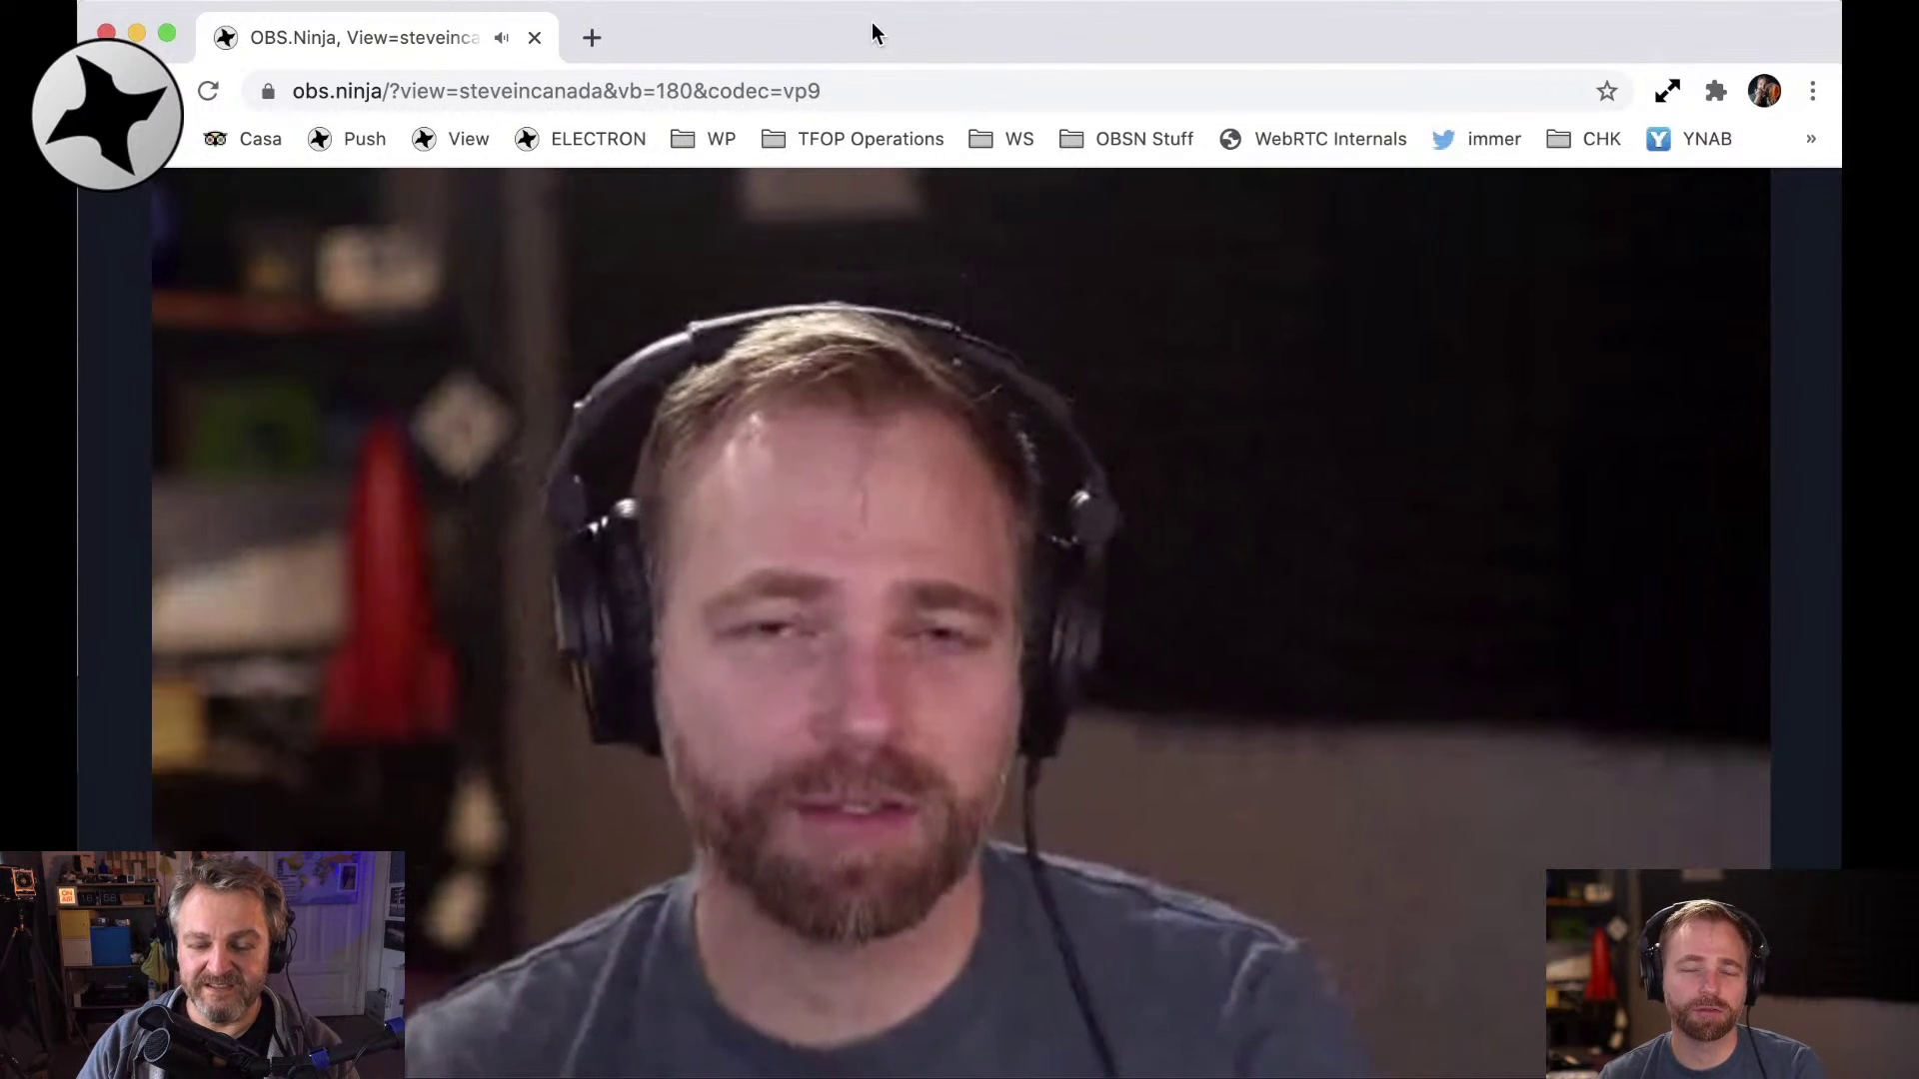
Append &buffer=100 to the viewer link and reload the guest's stream
click(832, 90)
click(965, 90)
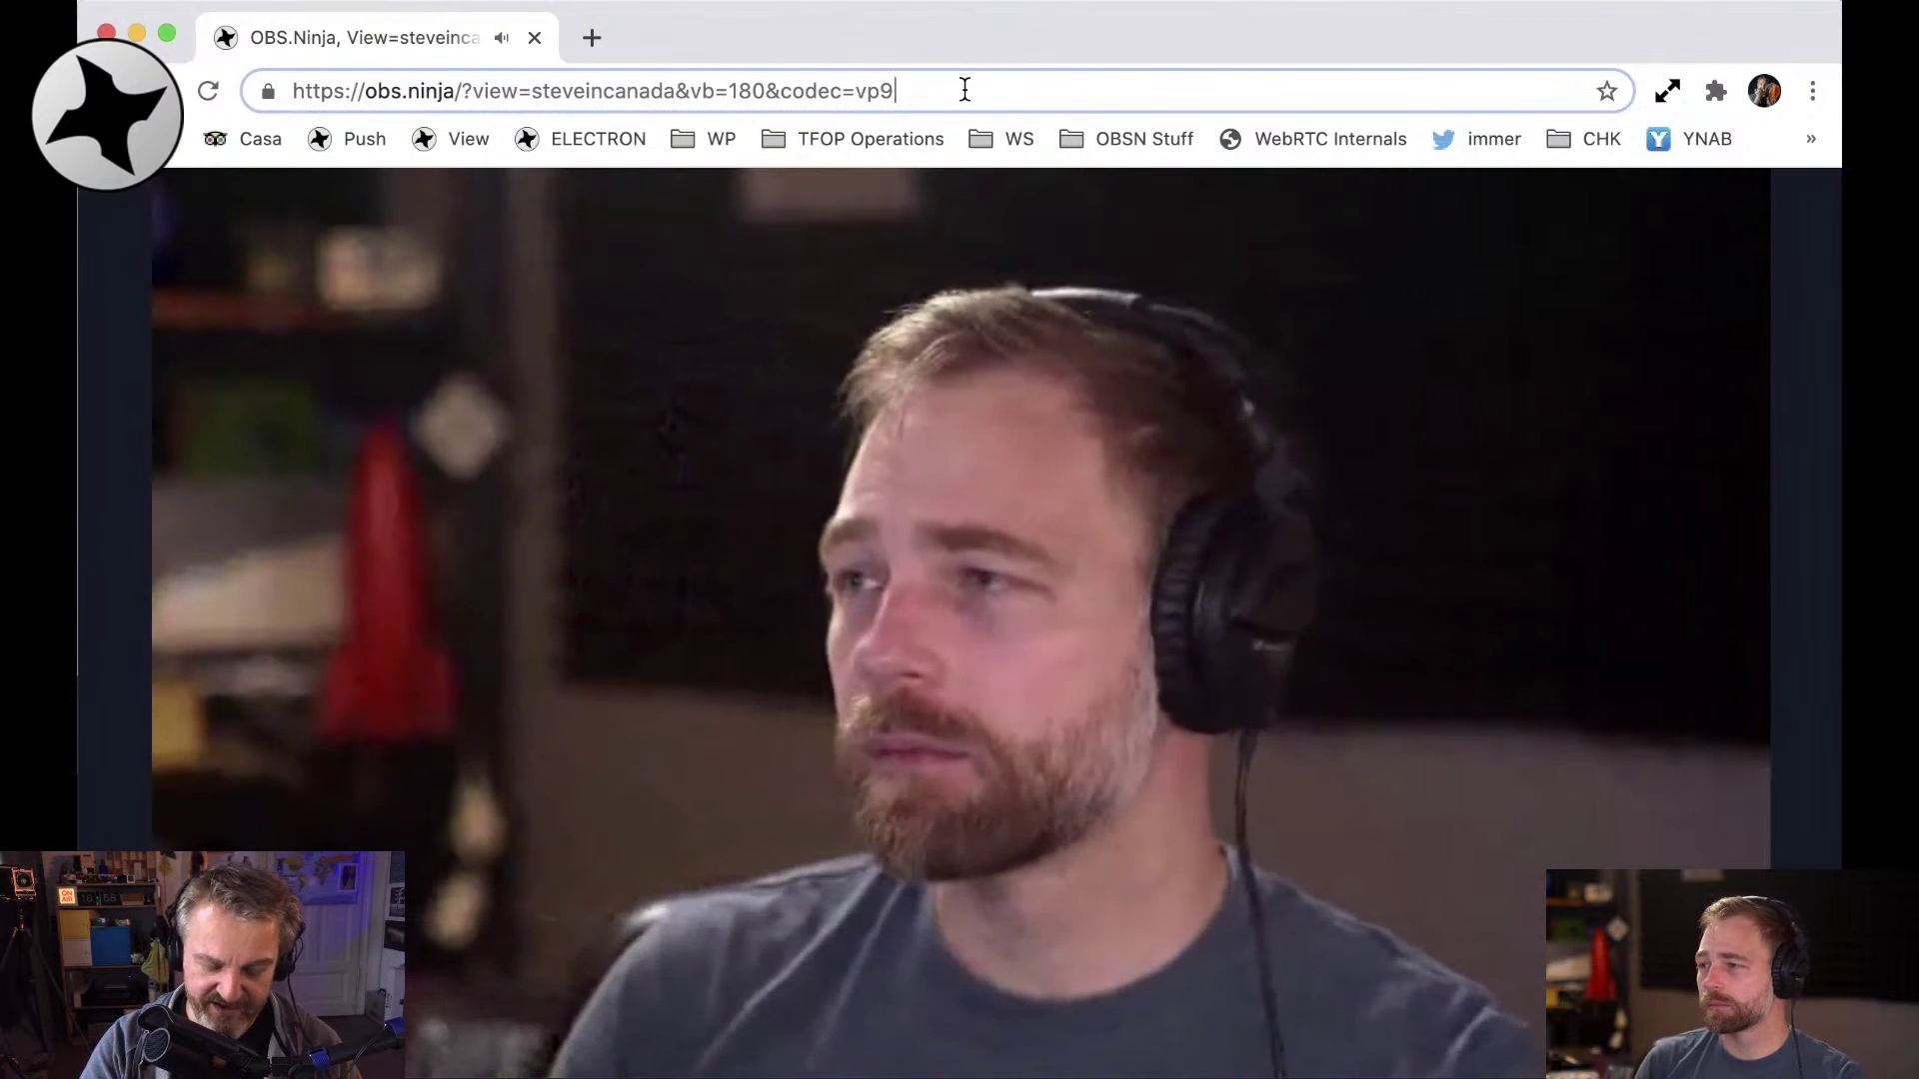
text(&buffer=)
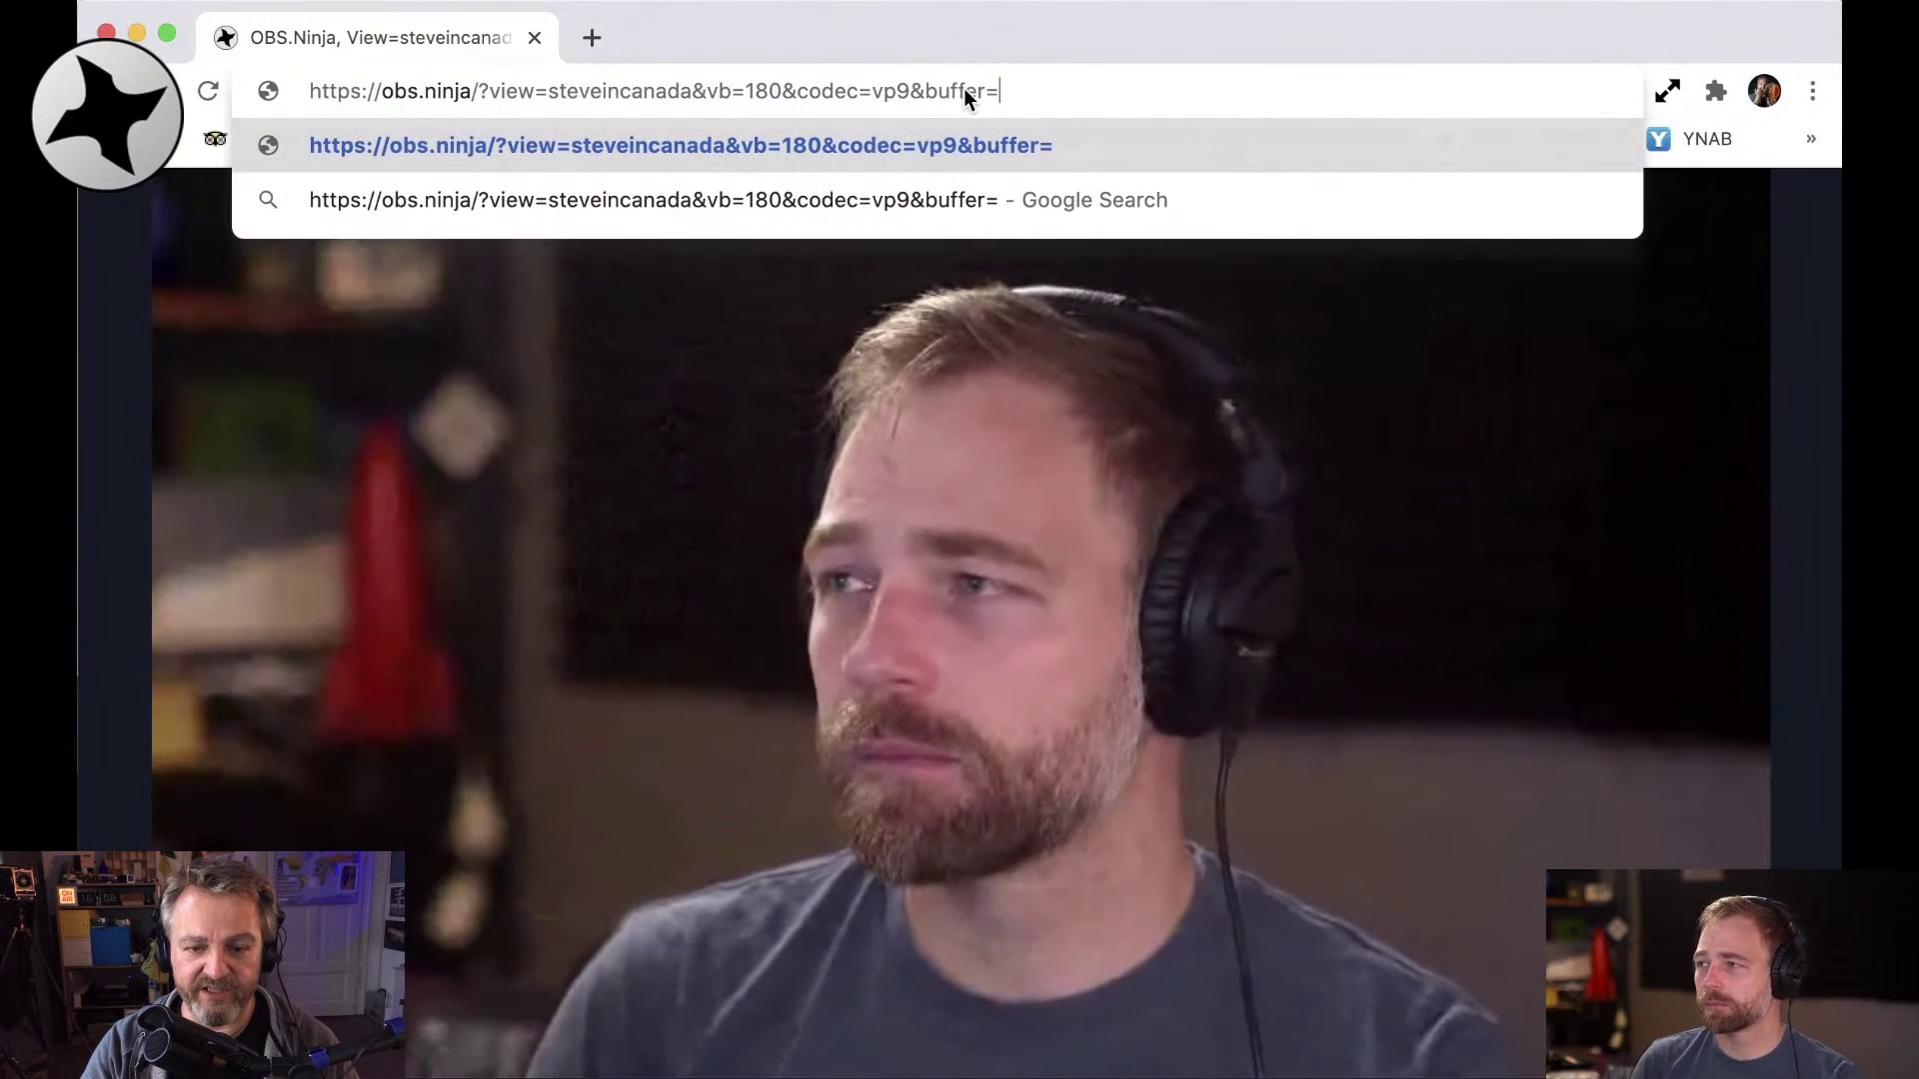
text(0)
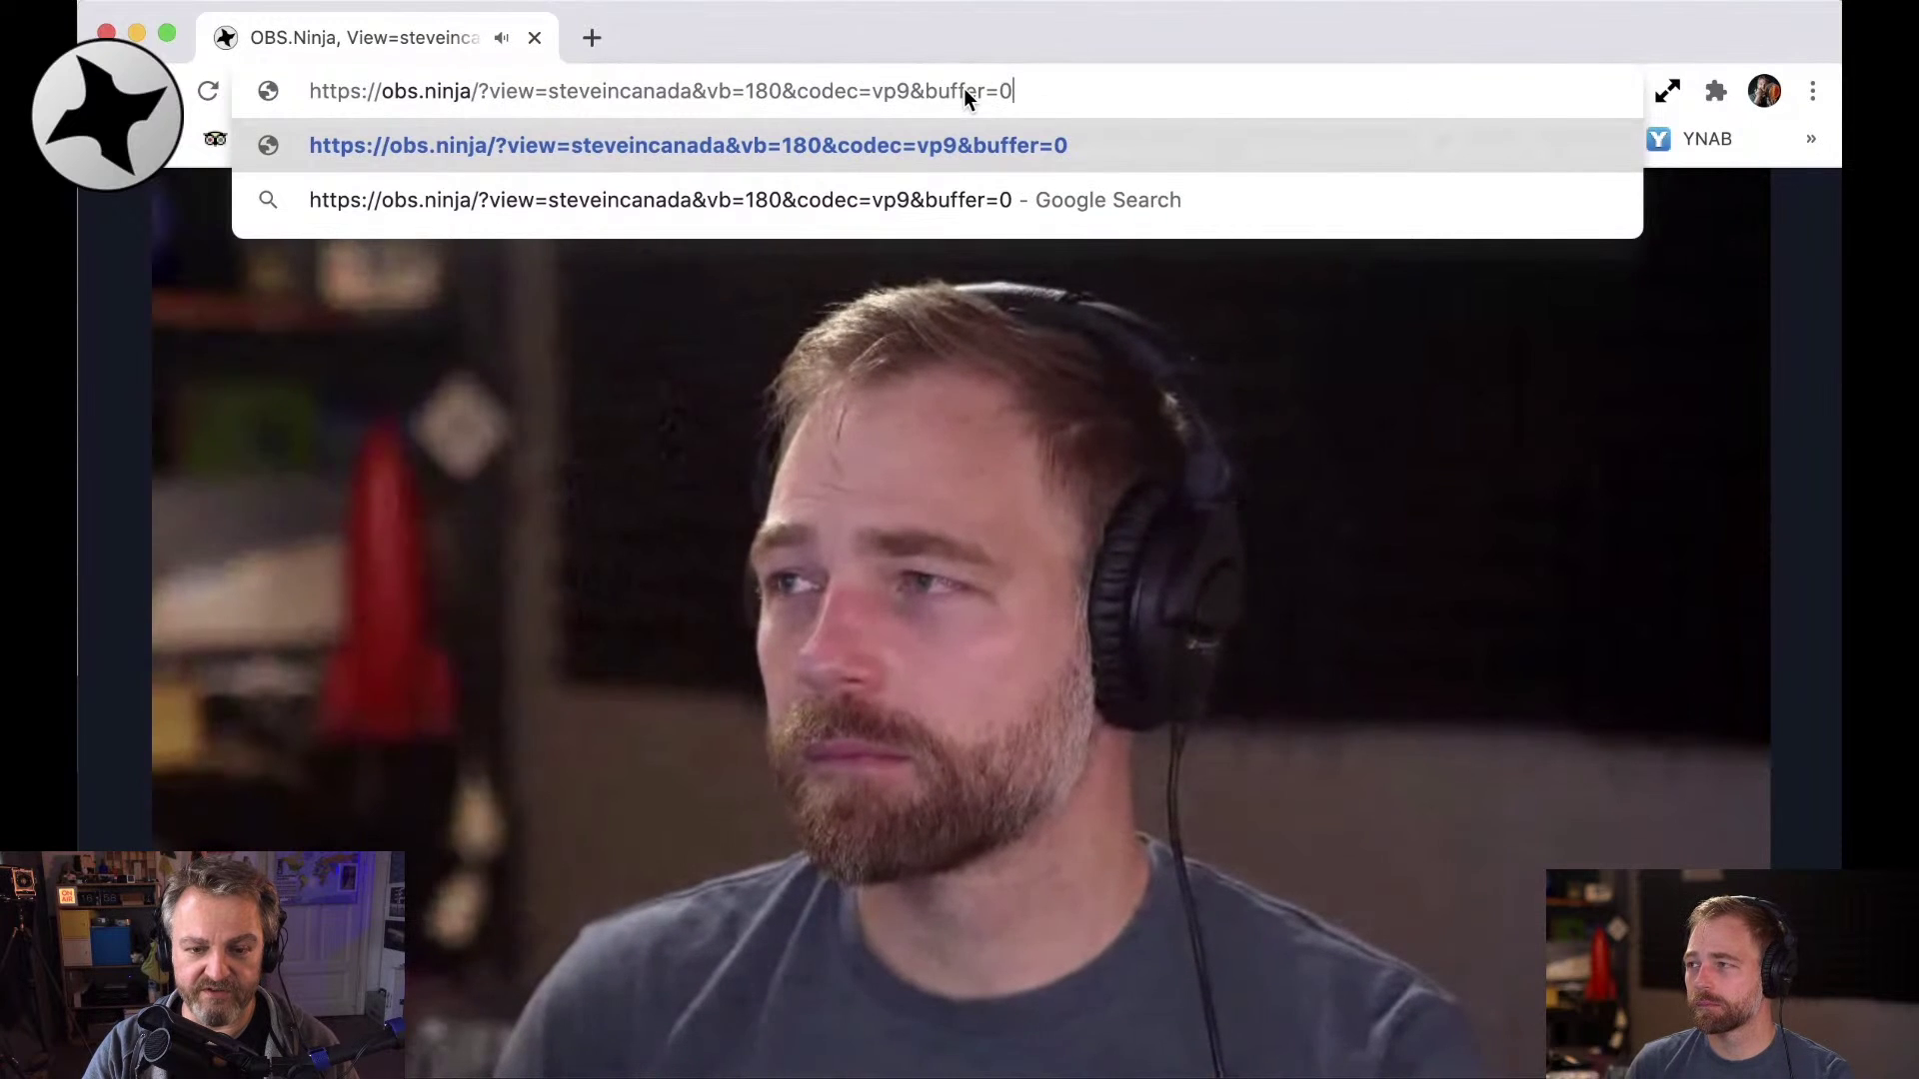
text(00)
key(BackSpace)
key(BackSpace)
key(BackSpace)
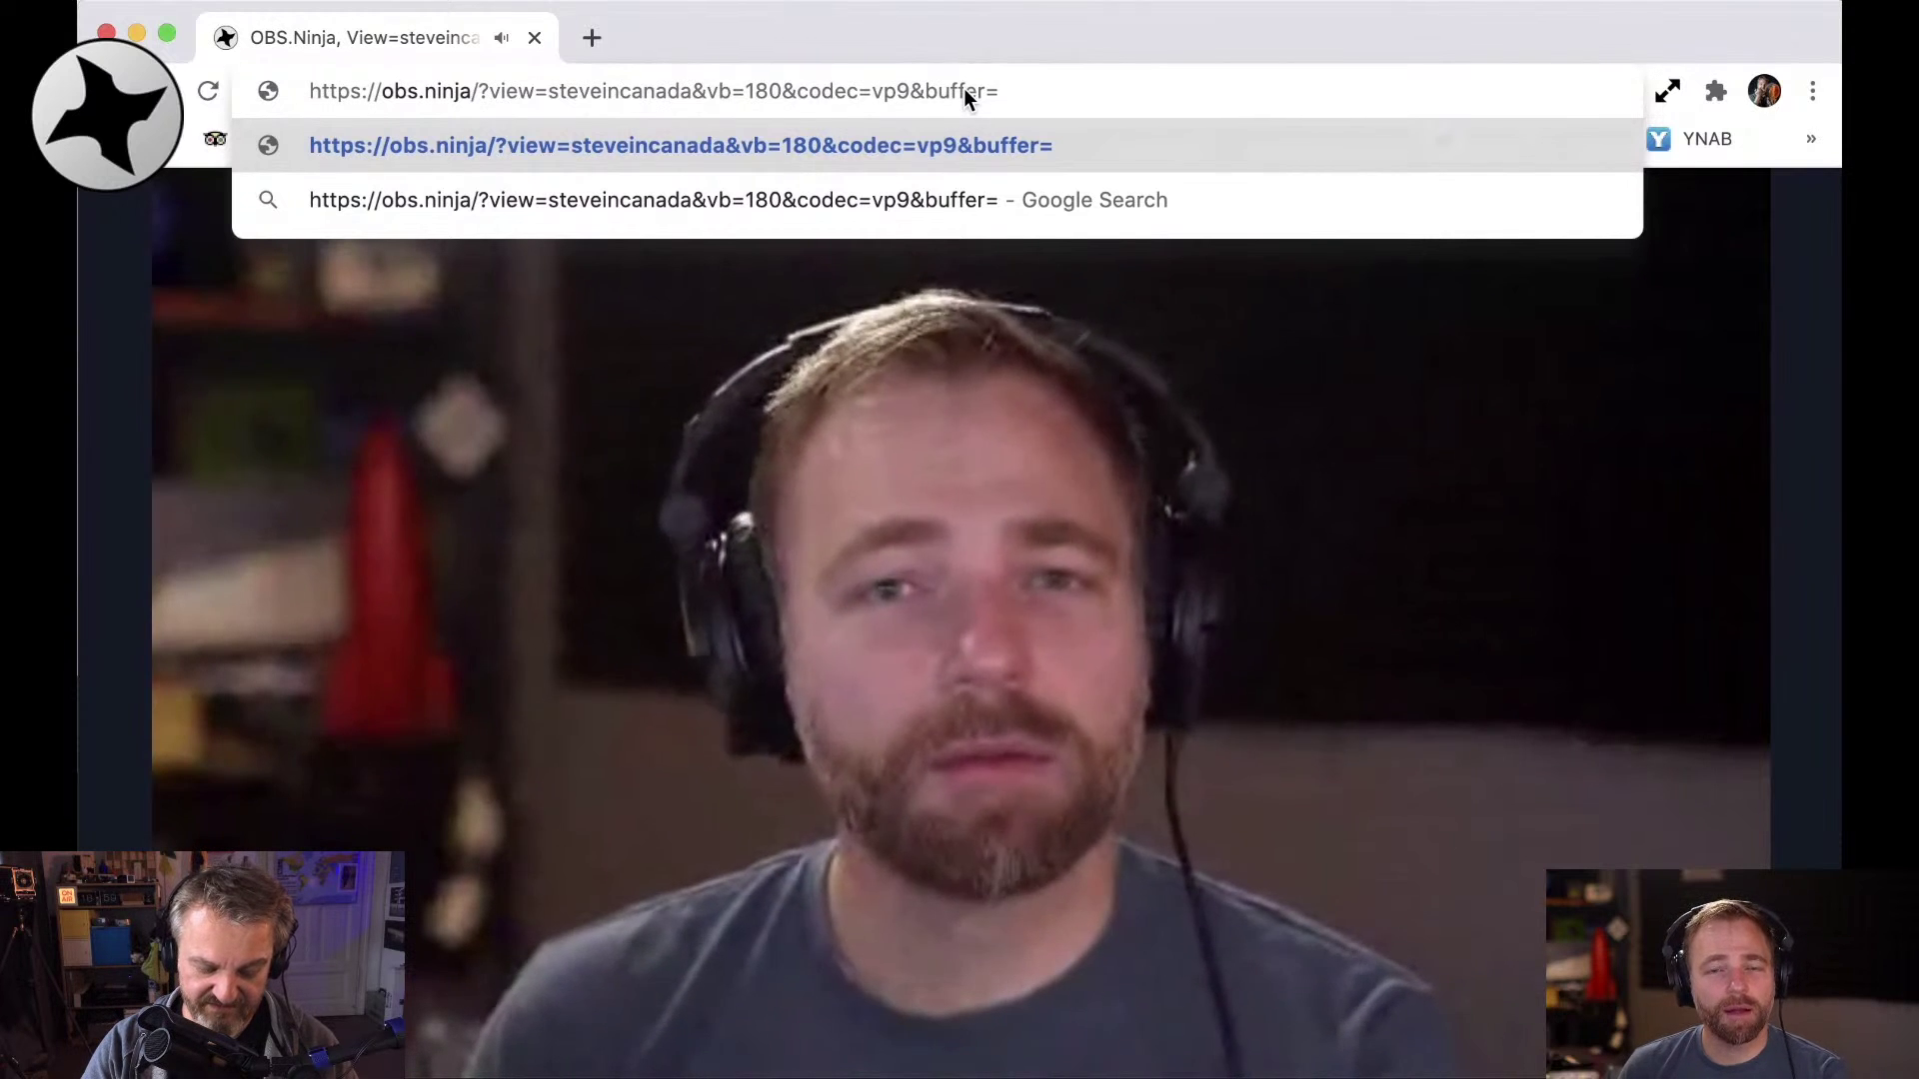
text(100)
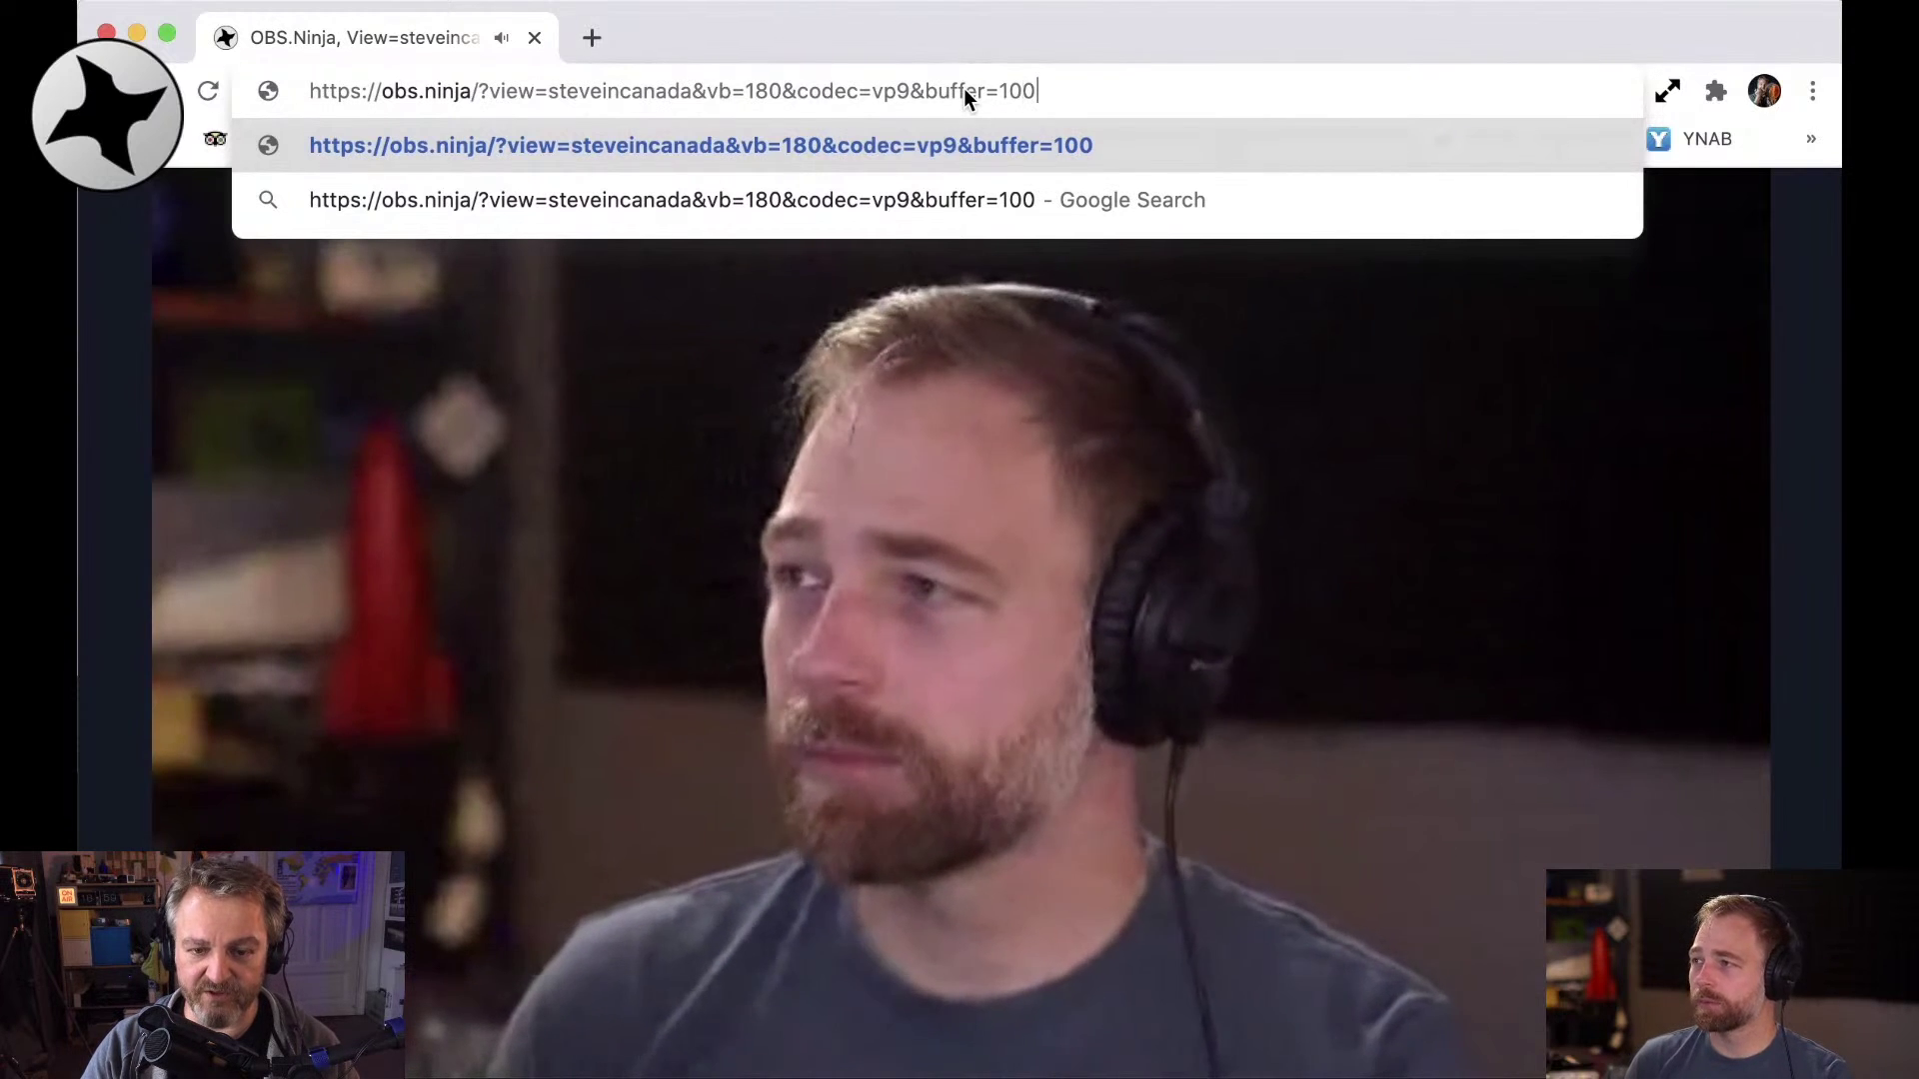
key(Return)
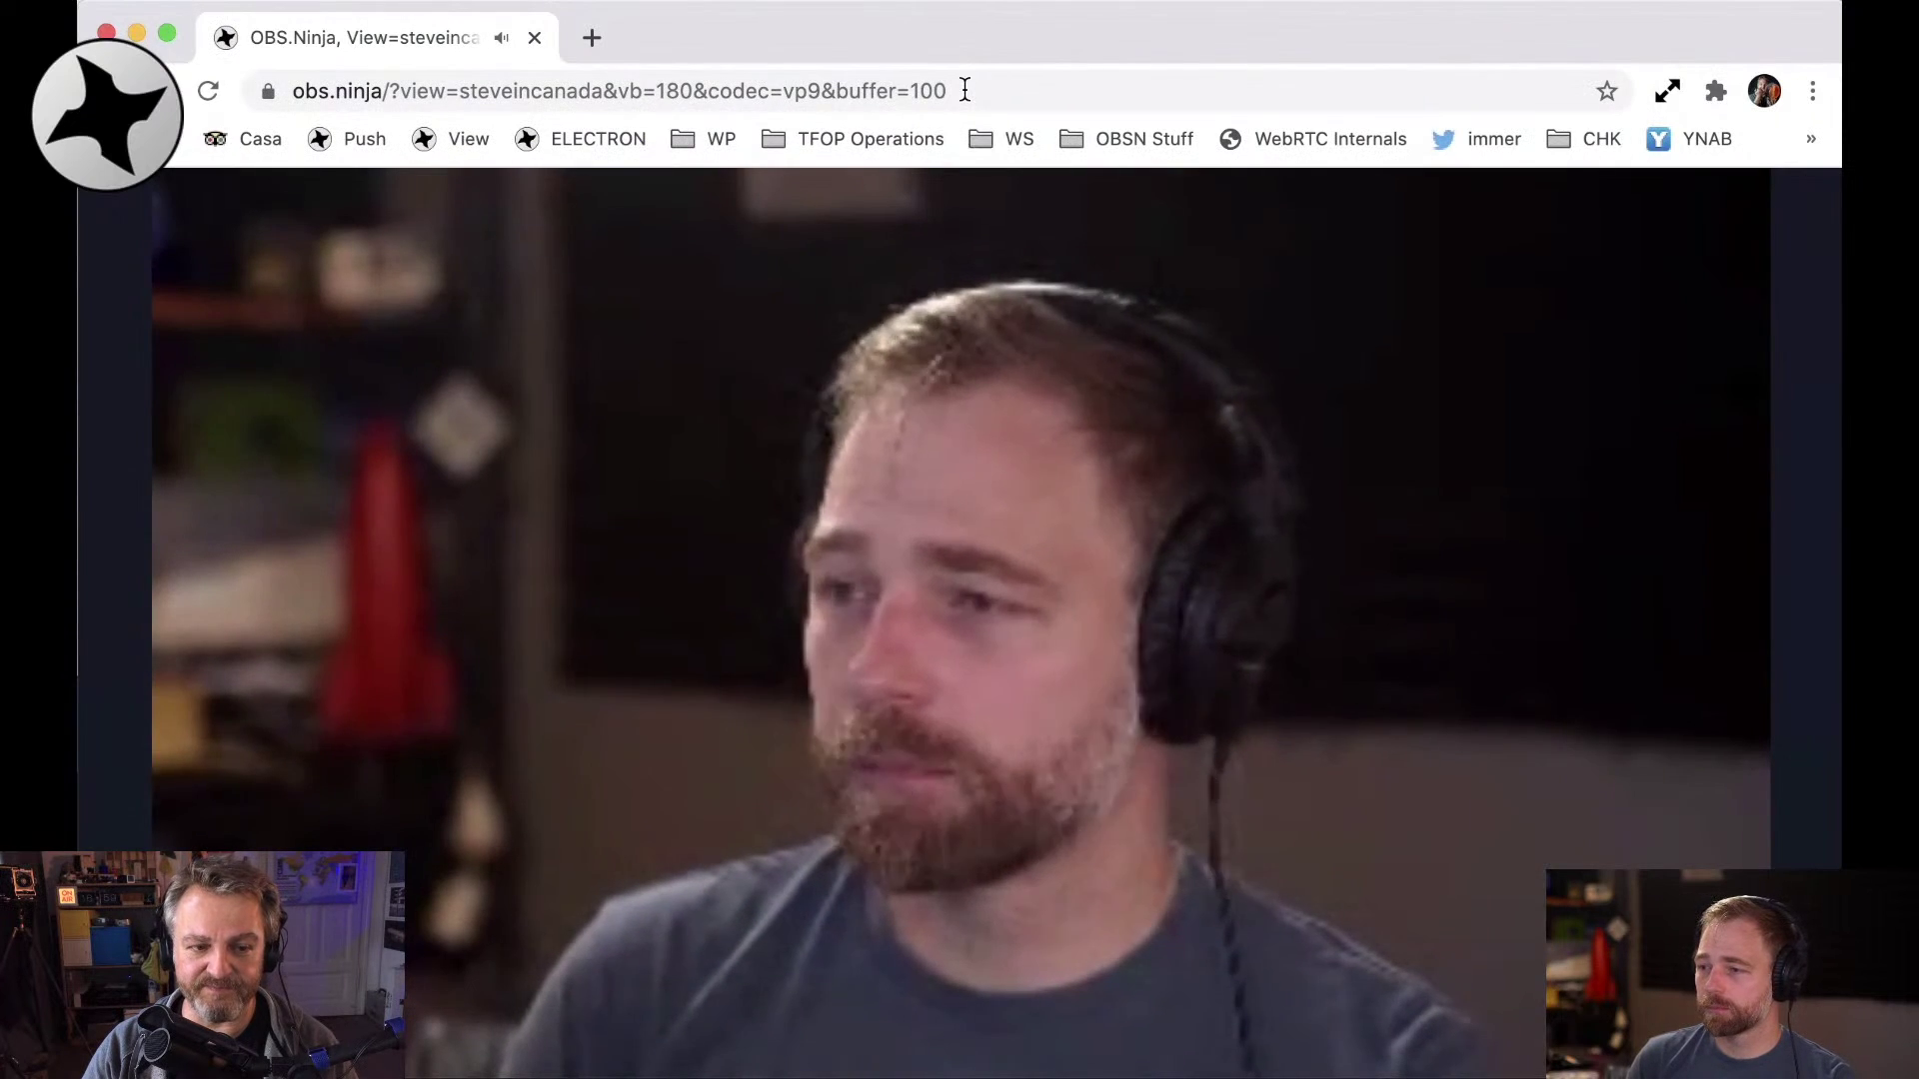
click(1024, 88)
Place the caret at the end of the viewer link, after buffer=100
click(1109, 82)
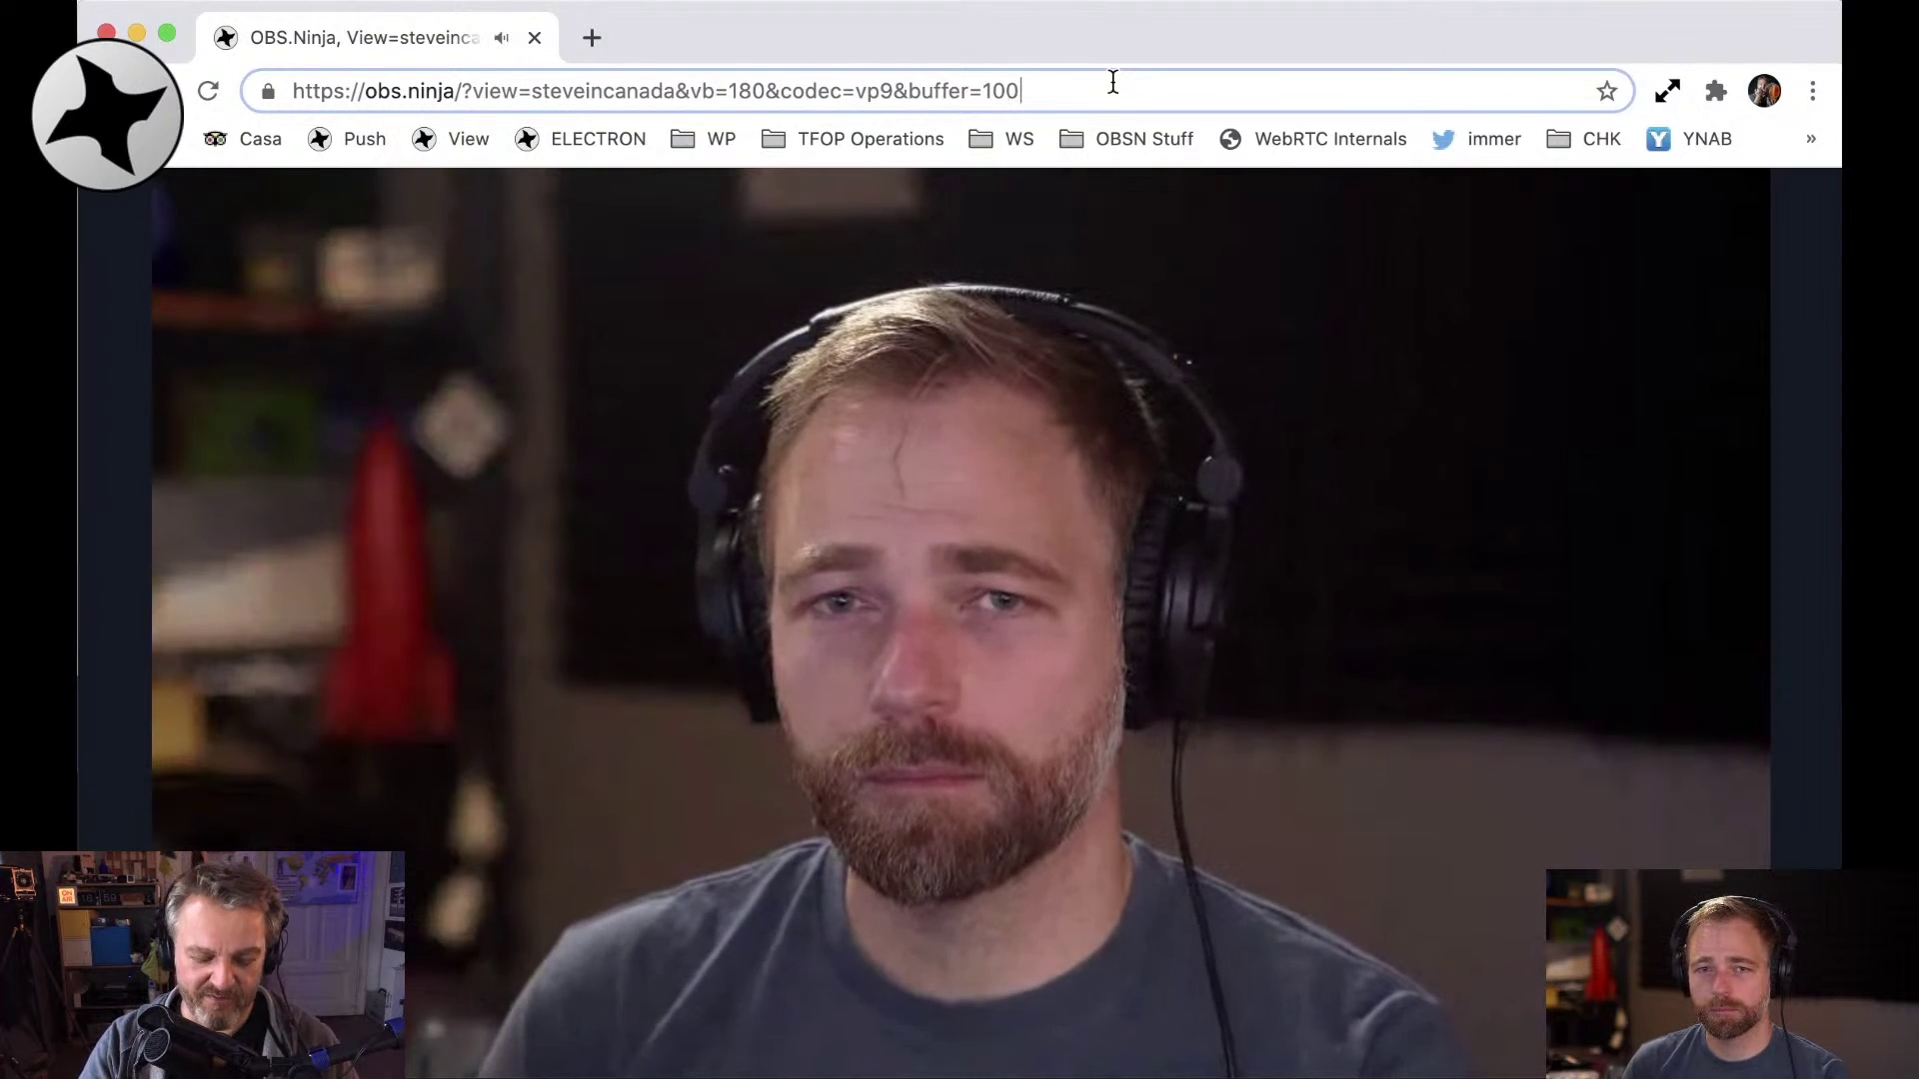
Add &proaudio to the end of the viewer link and reload it
text(&)
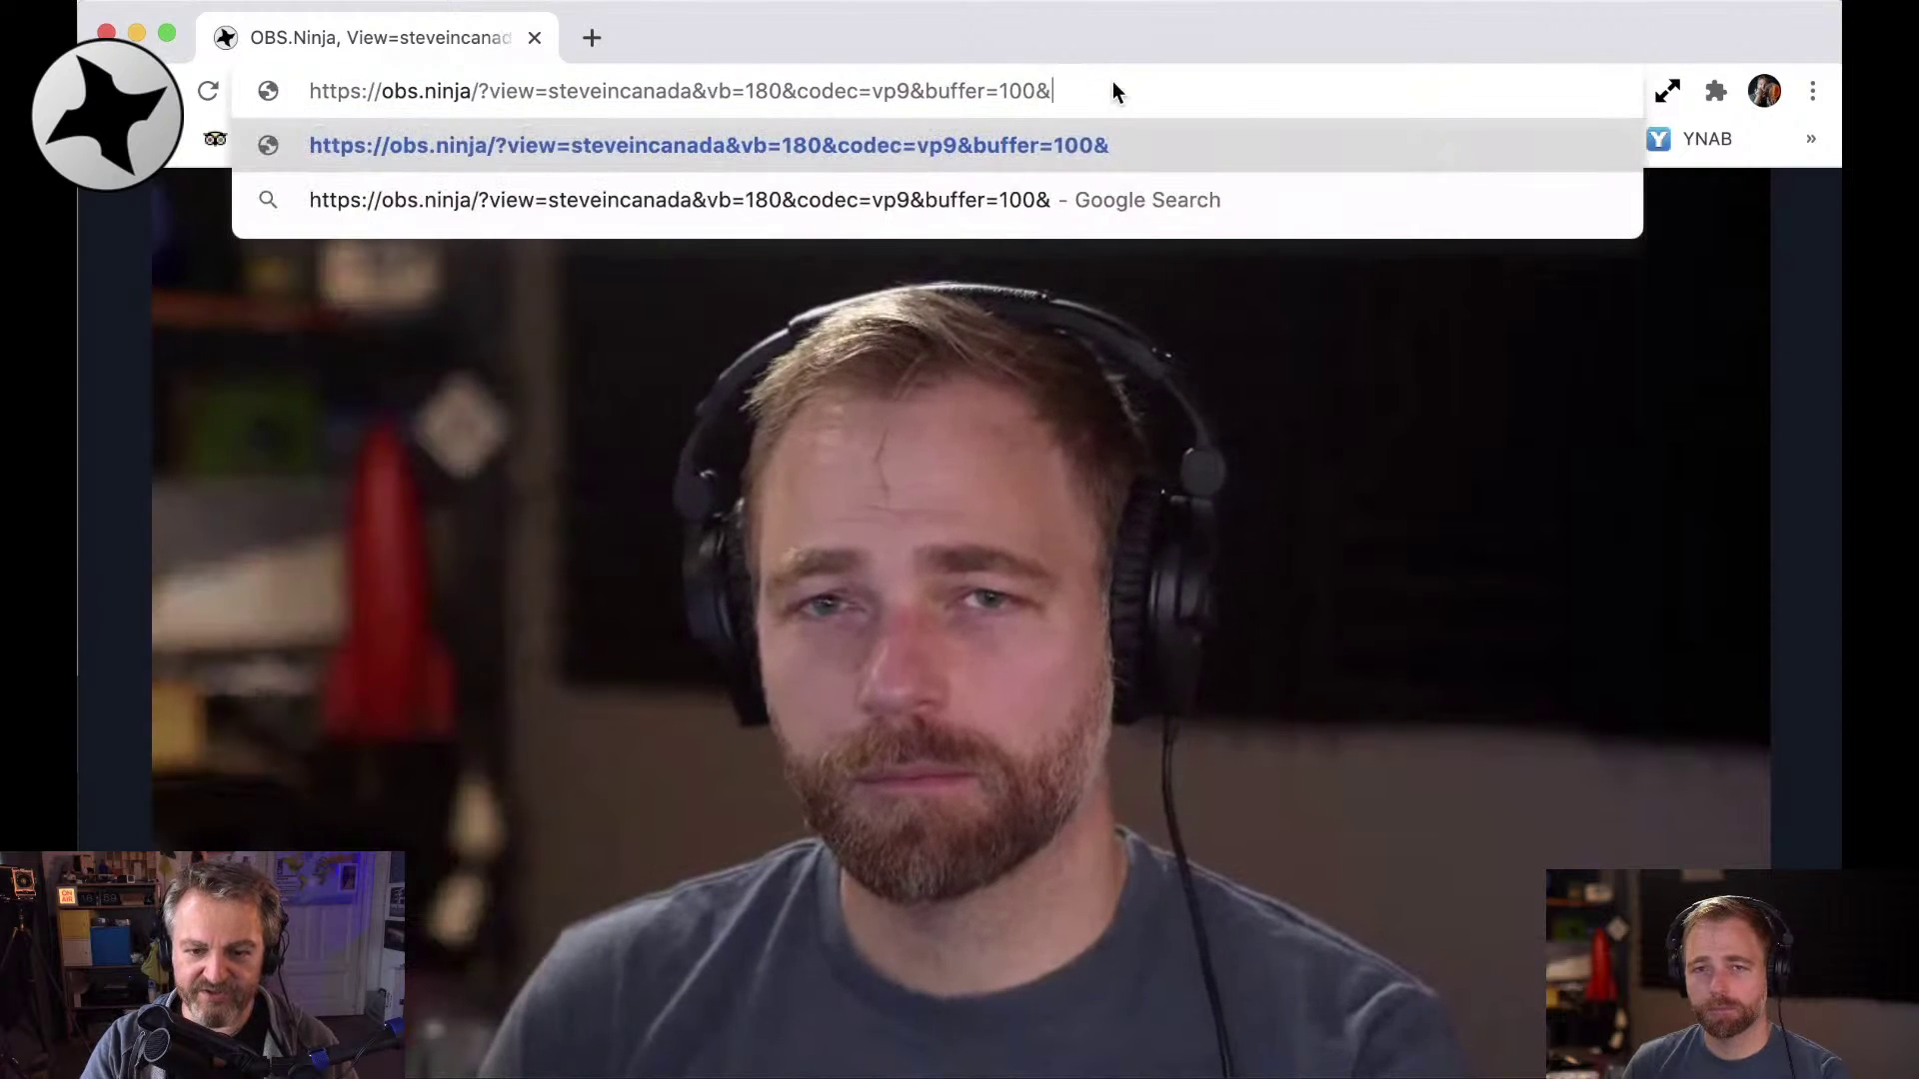
text(pro)
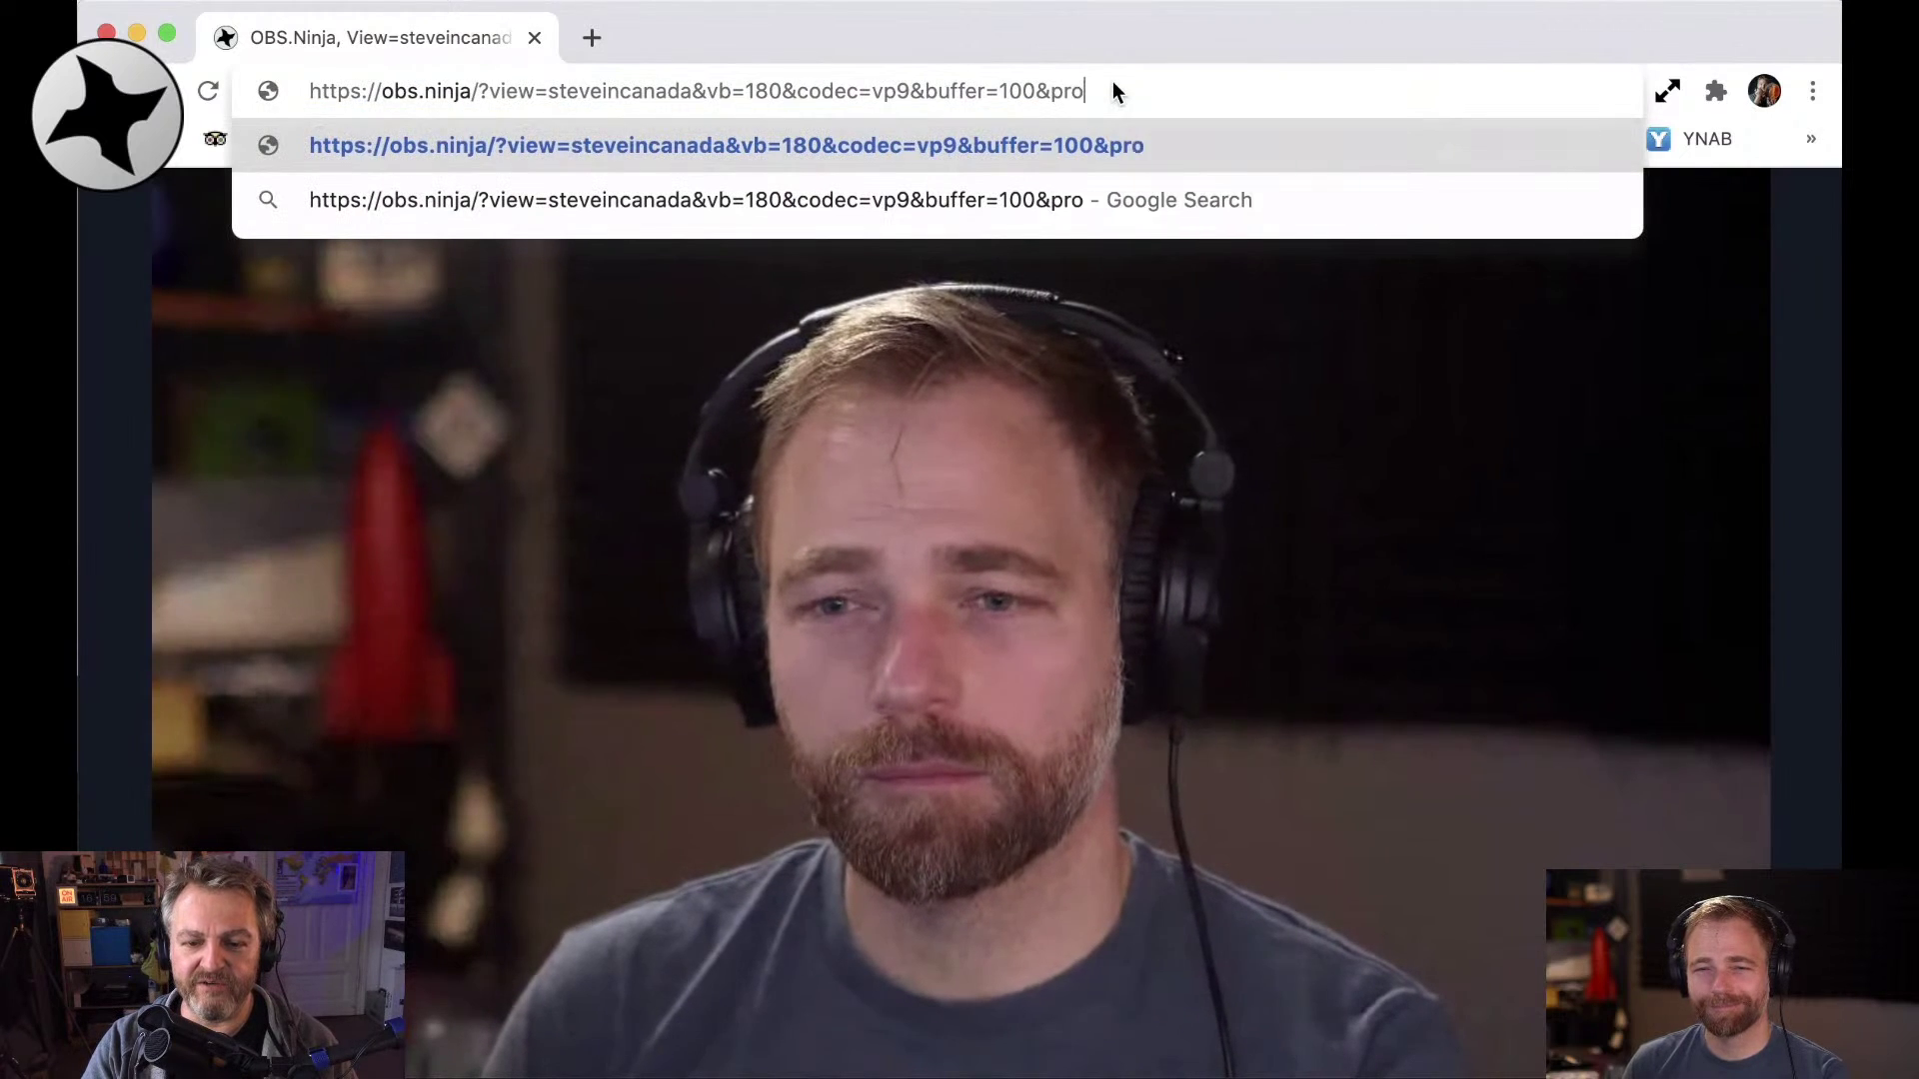
text(audio)
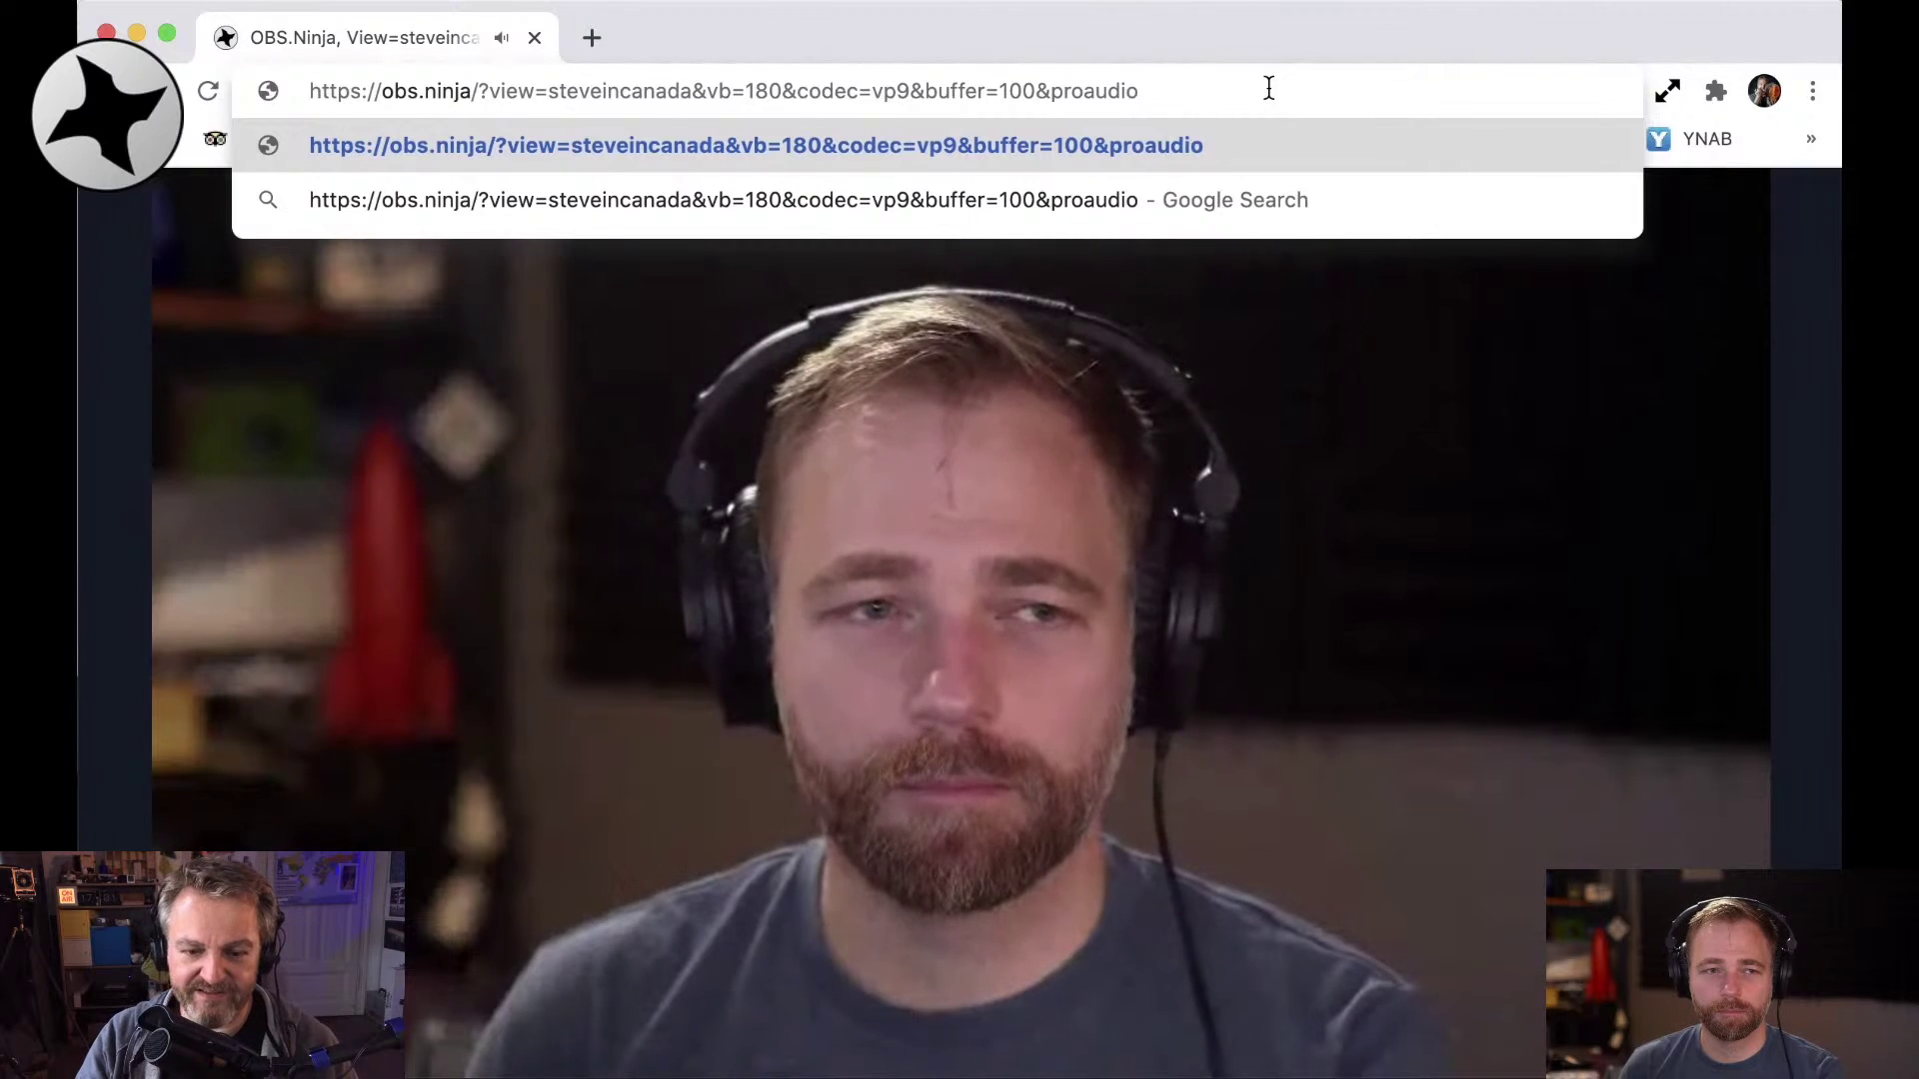
key(Return)
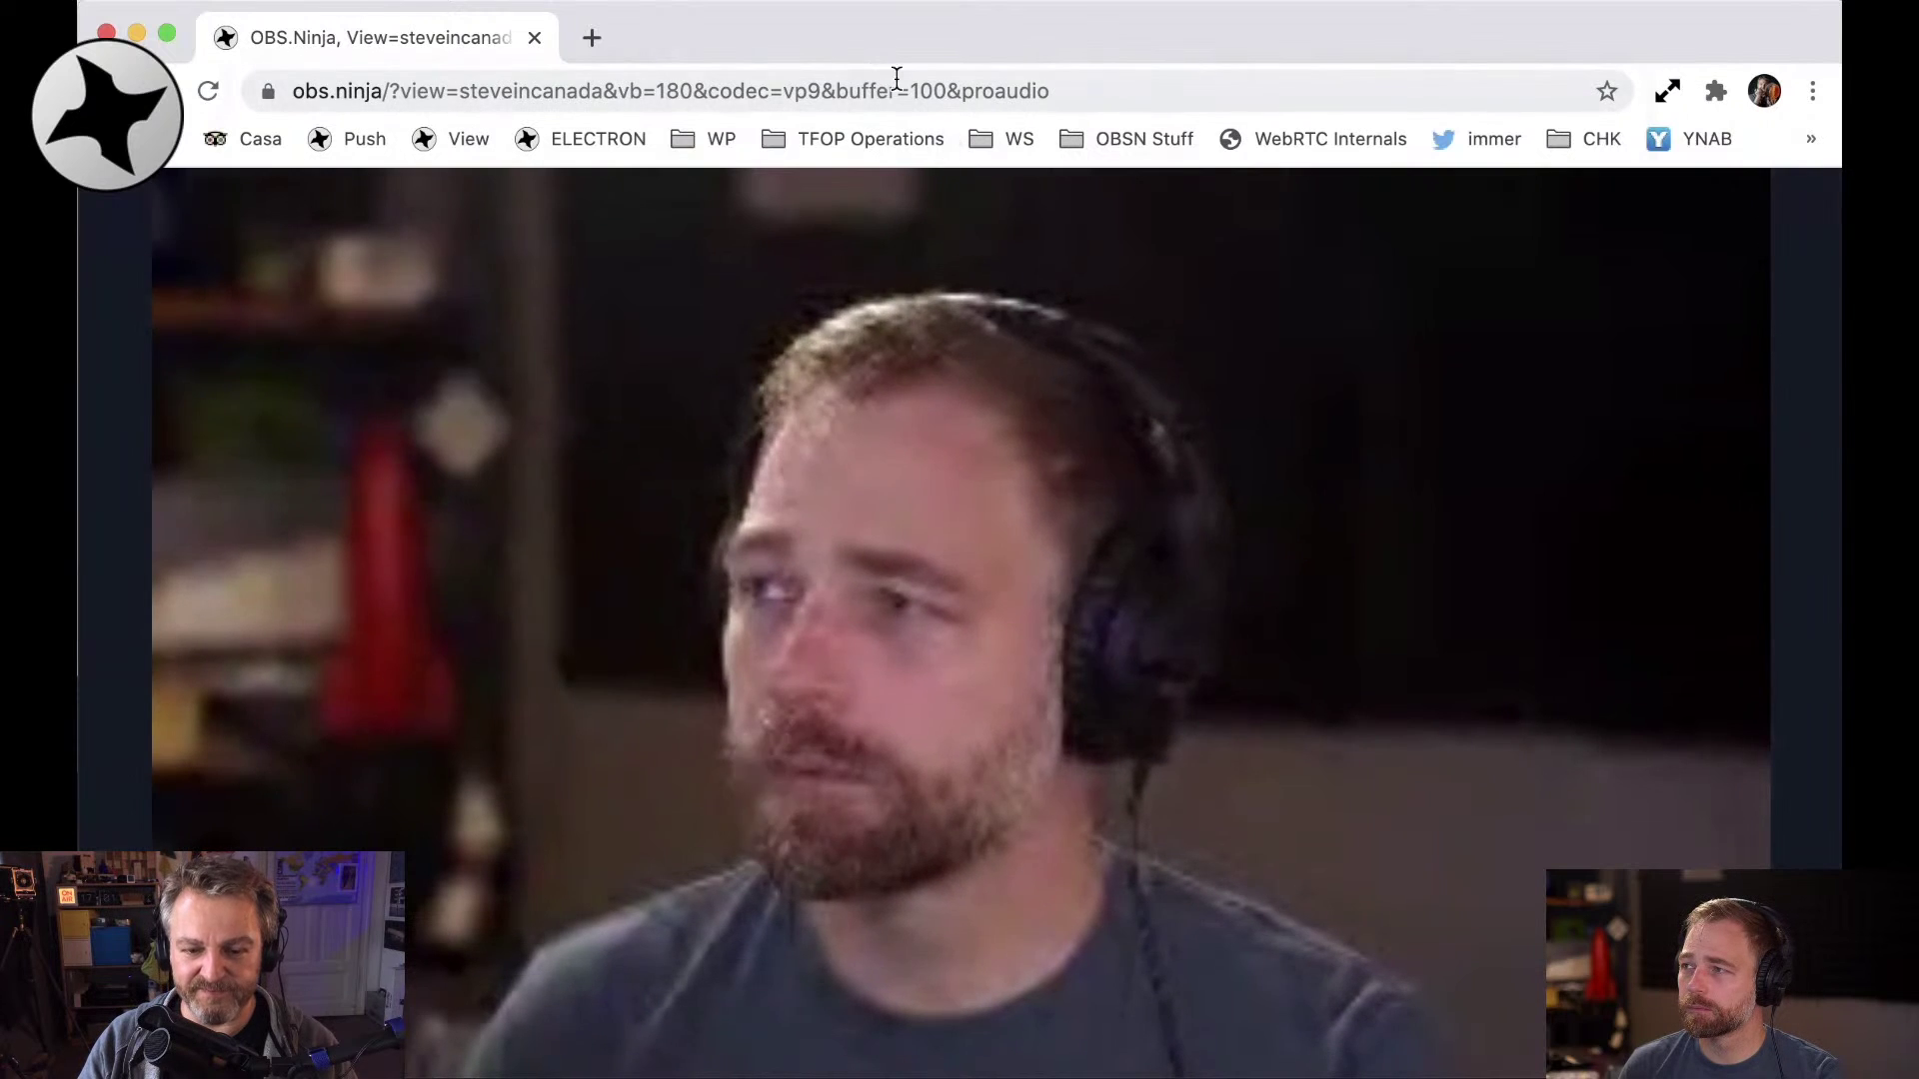
Add &ec&denoise after proaudio in the viewer link, then select the proaudio text
click(1203, 88)
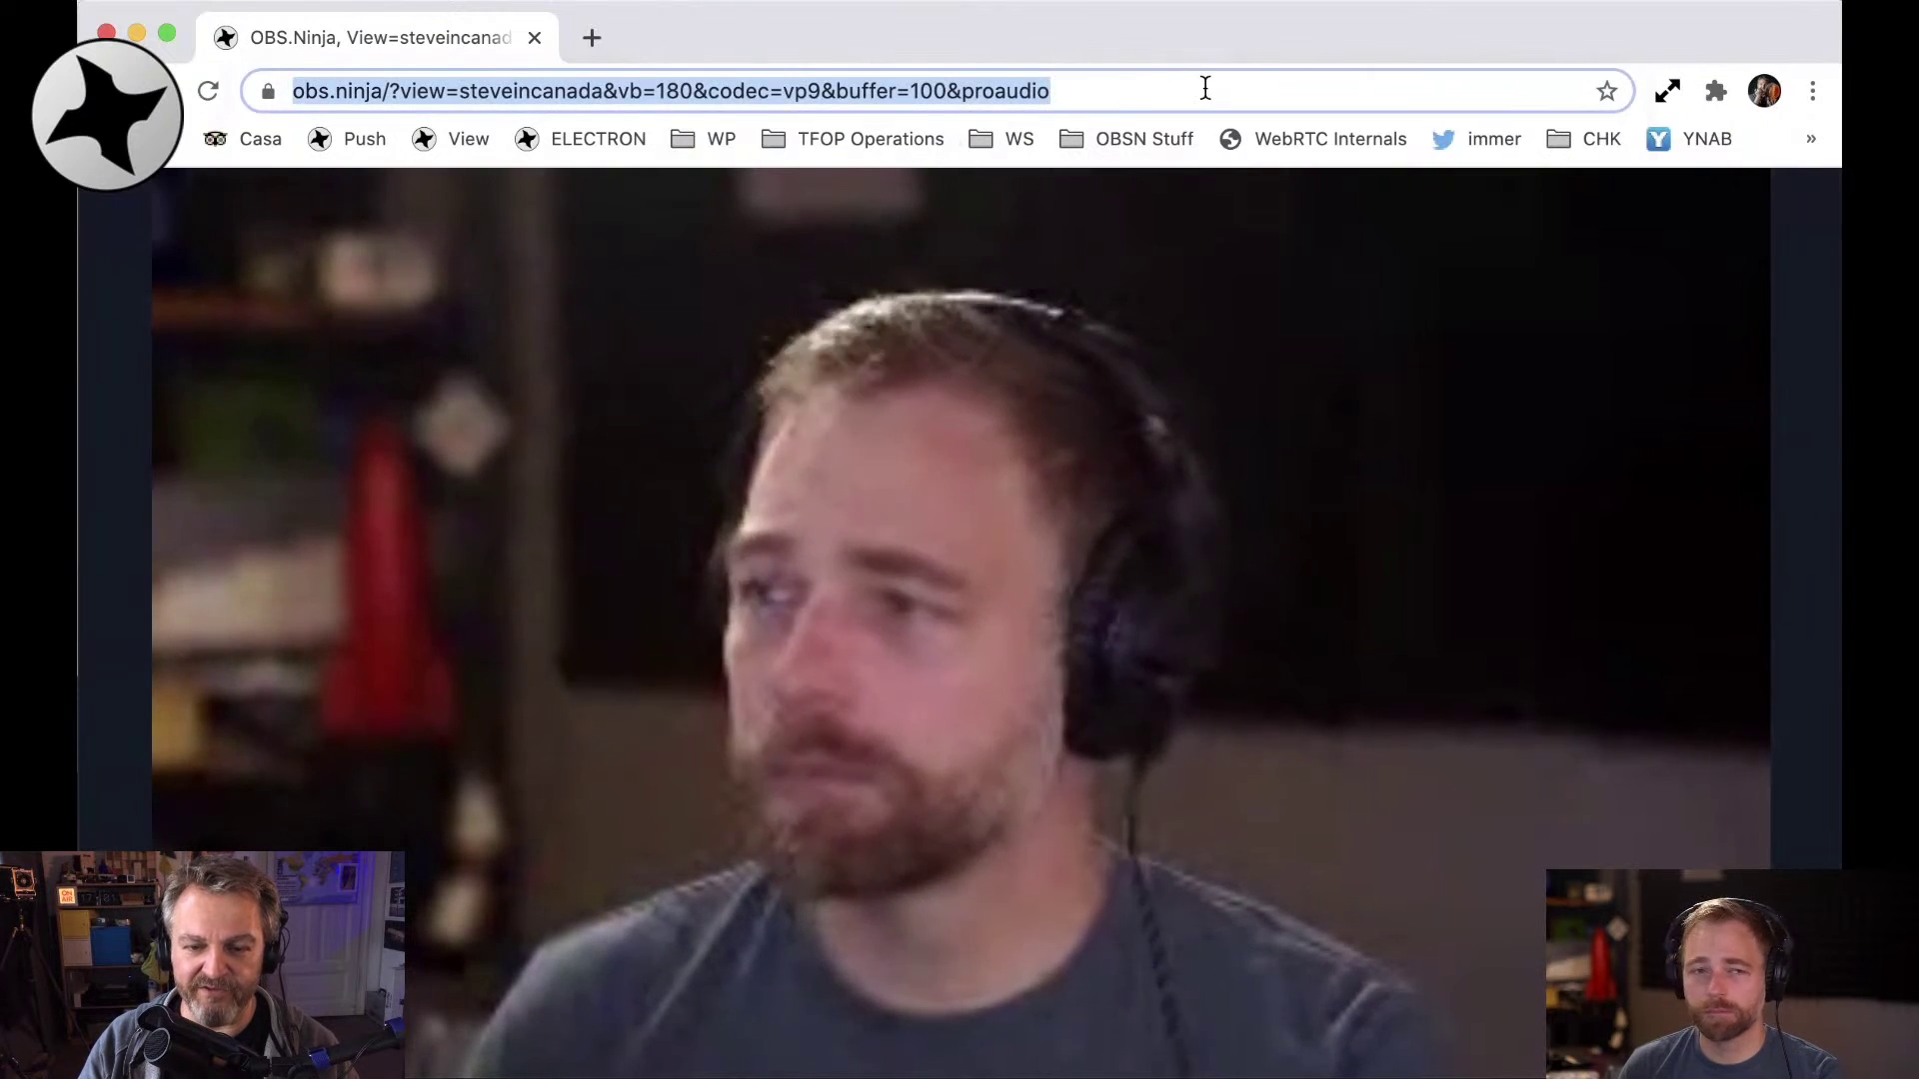
click(1205, 88)
text(&)
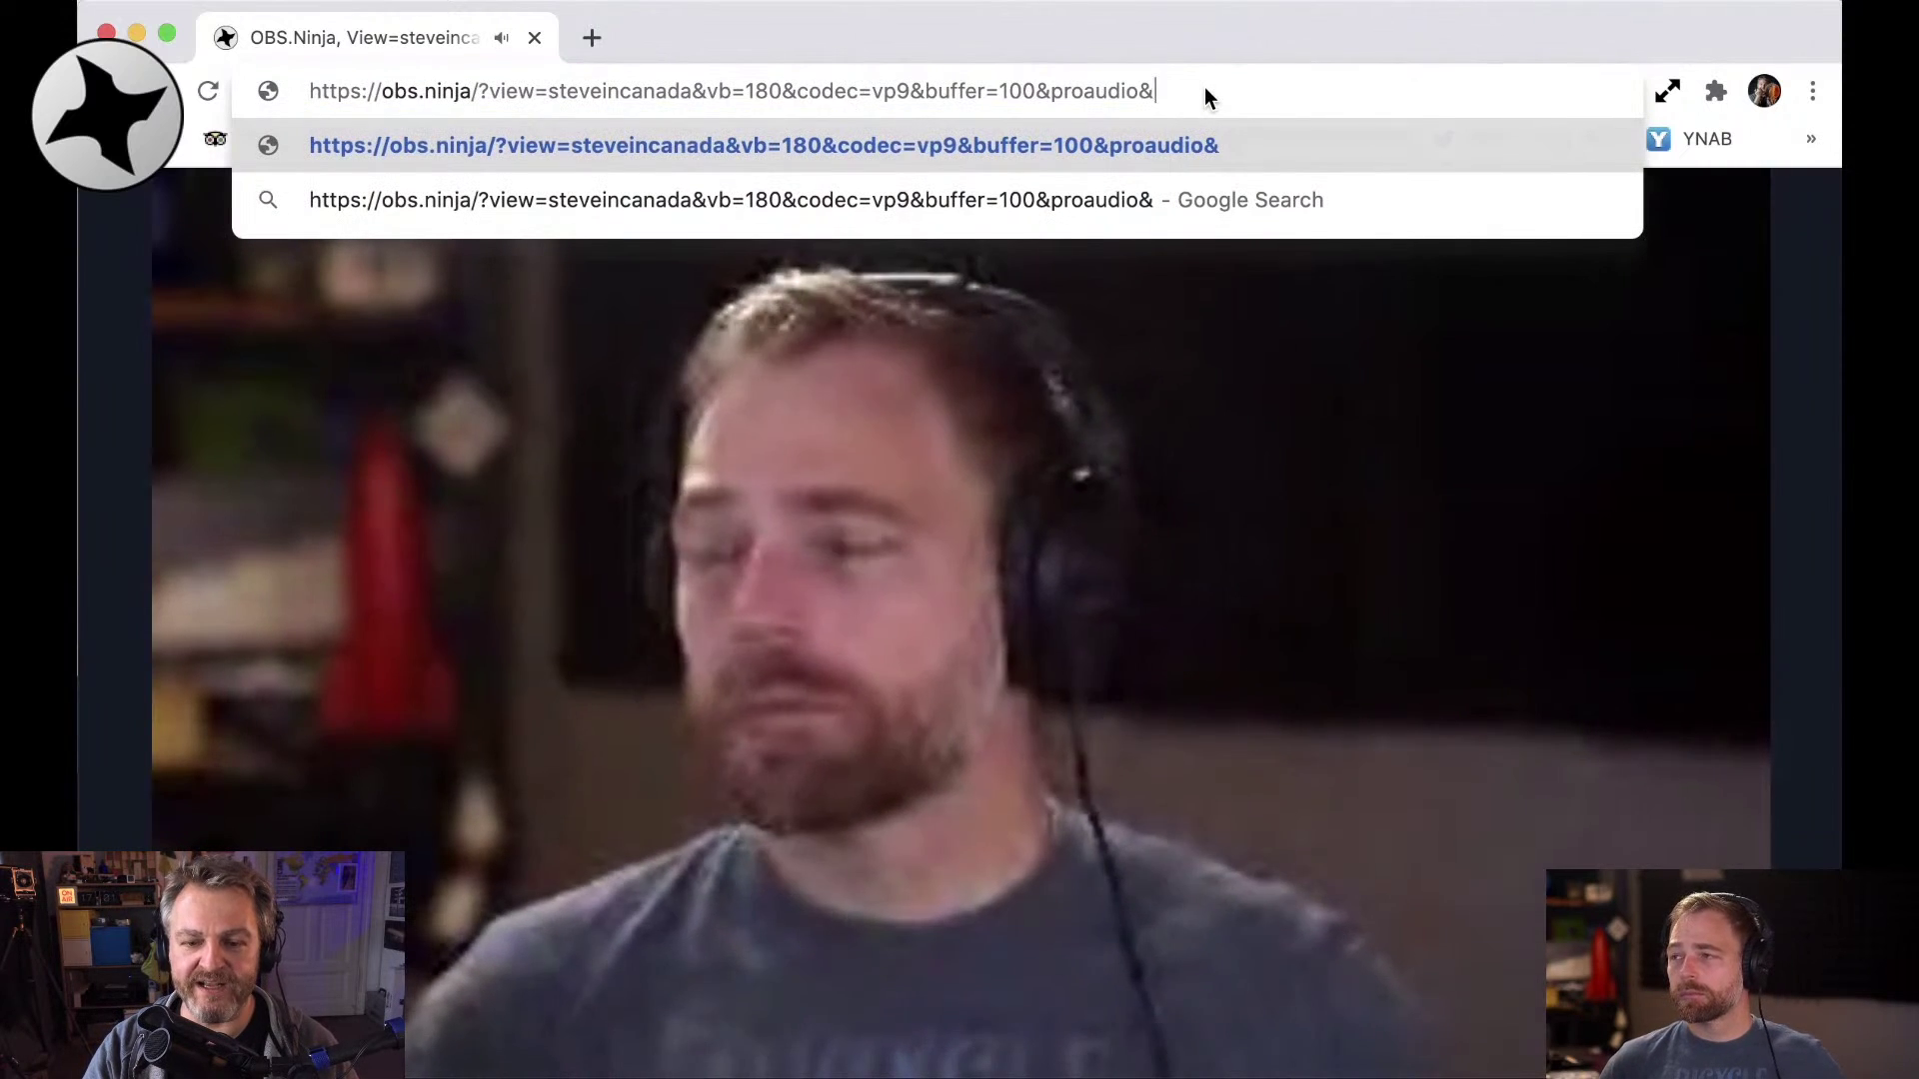
text(ec)
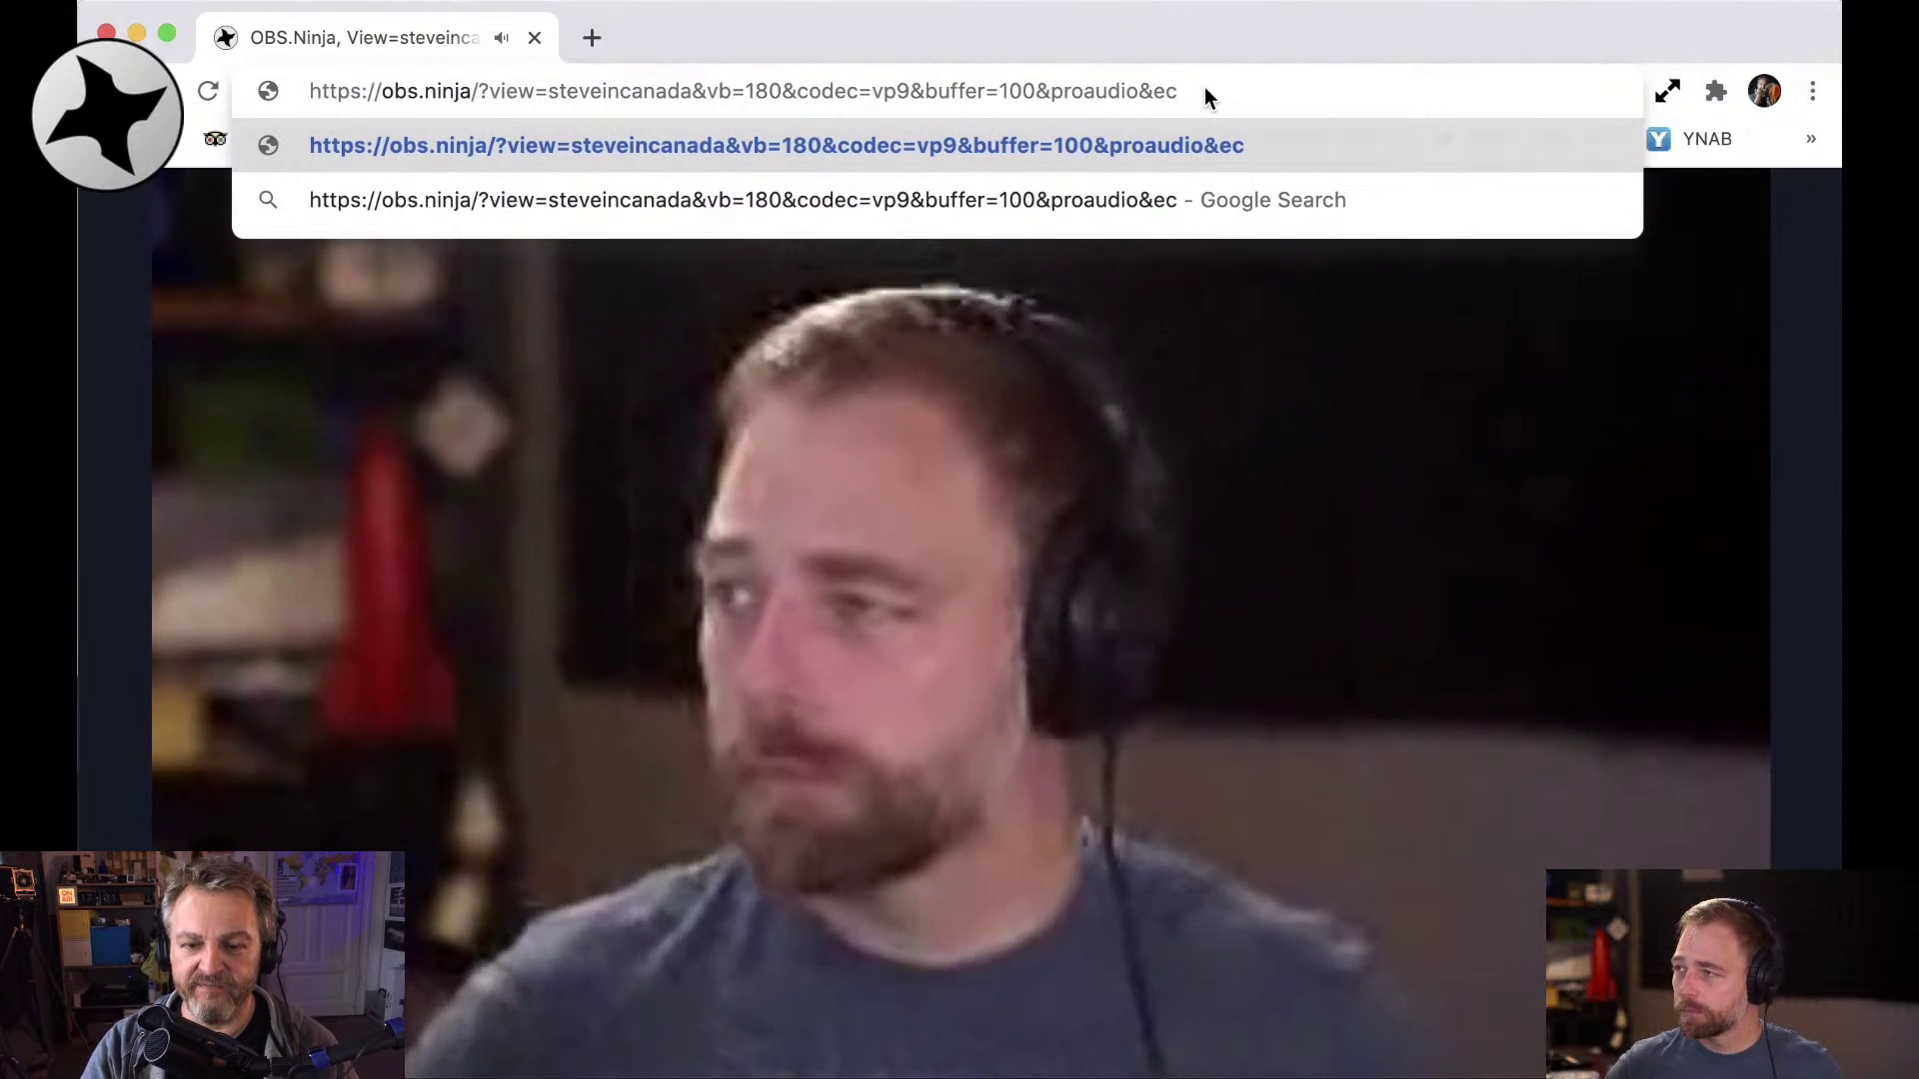
text(&)
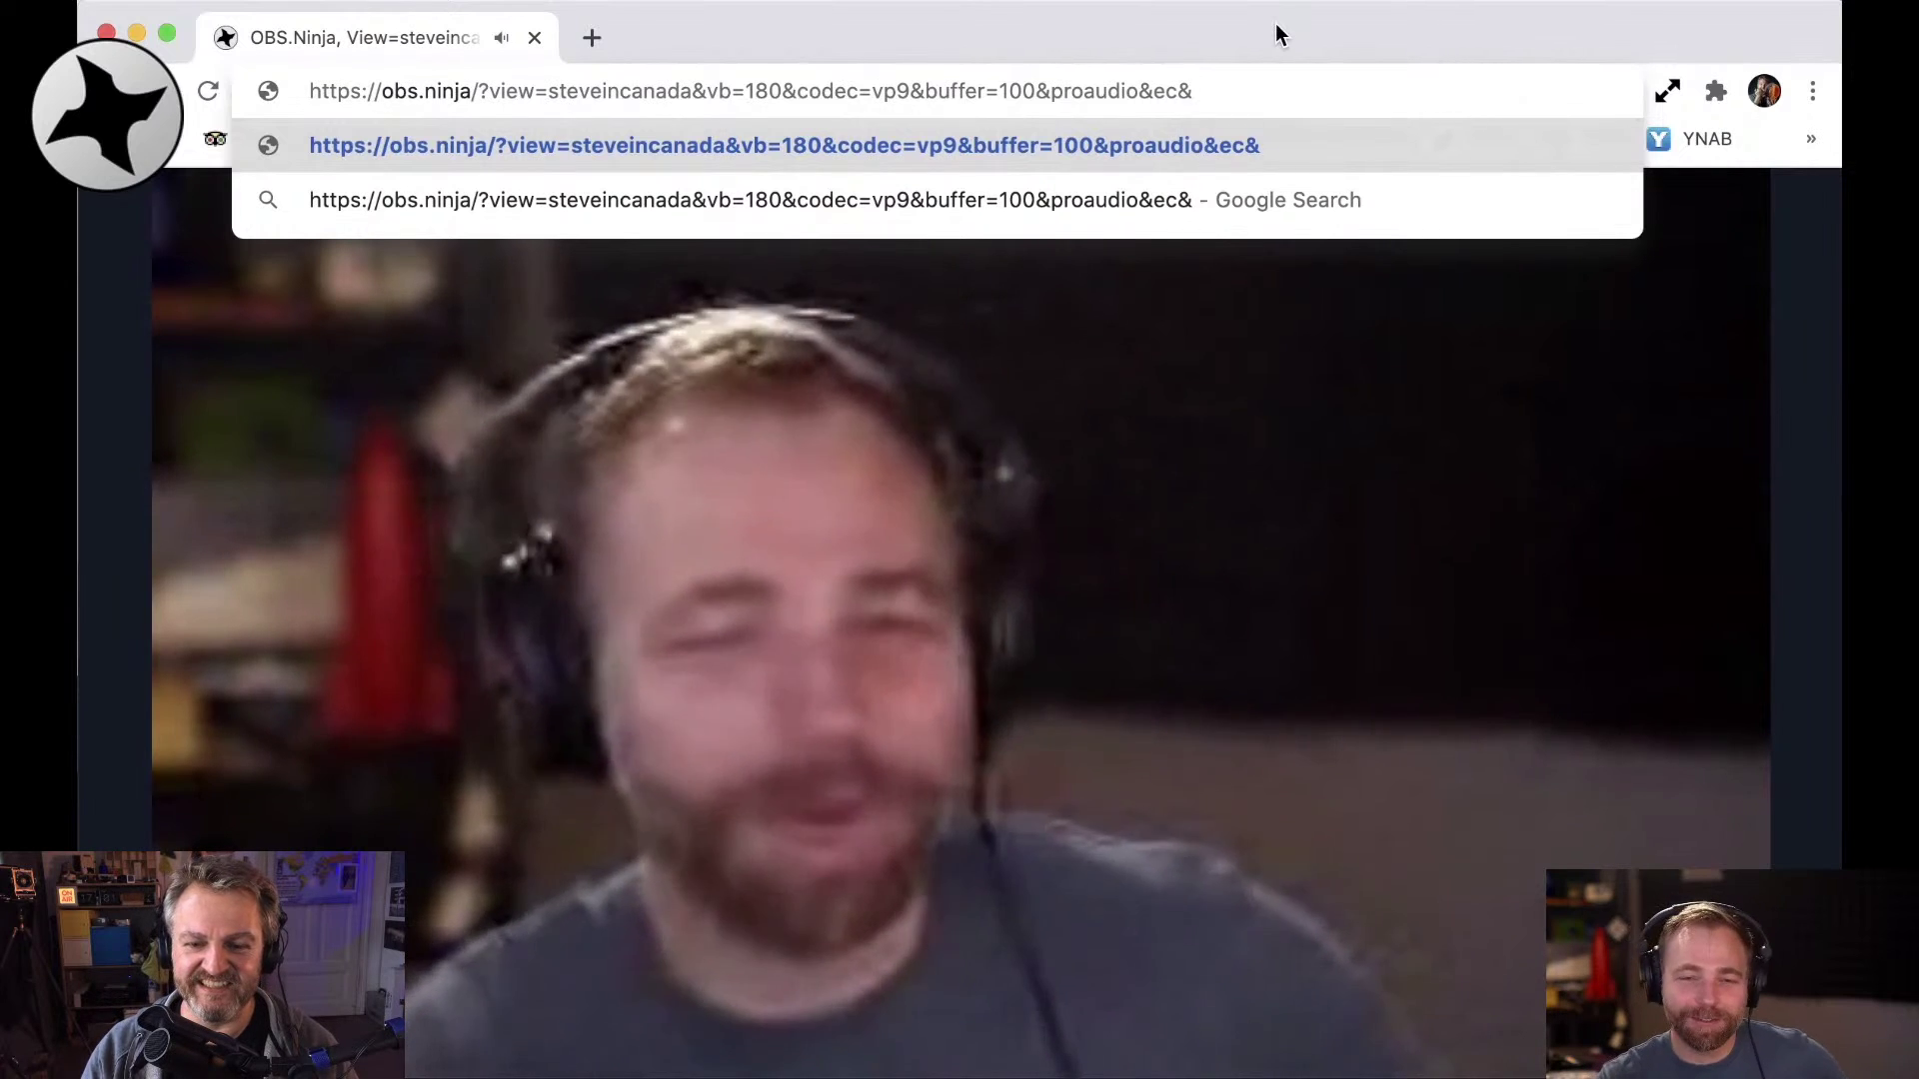
text(denoise)
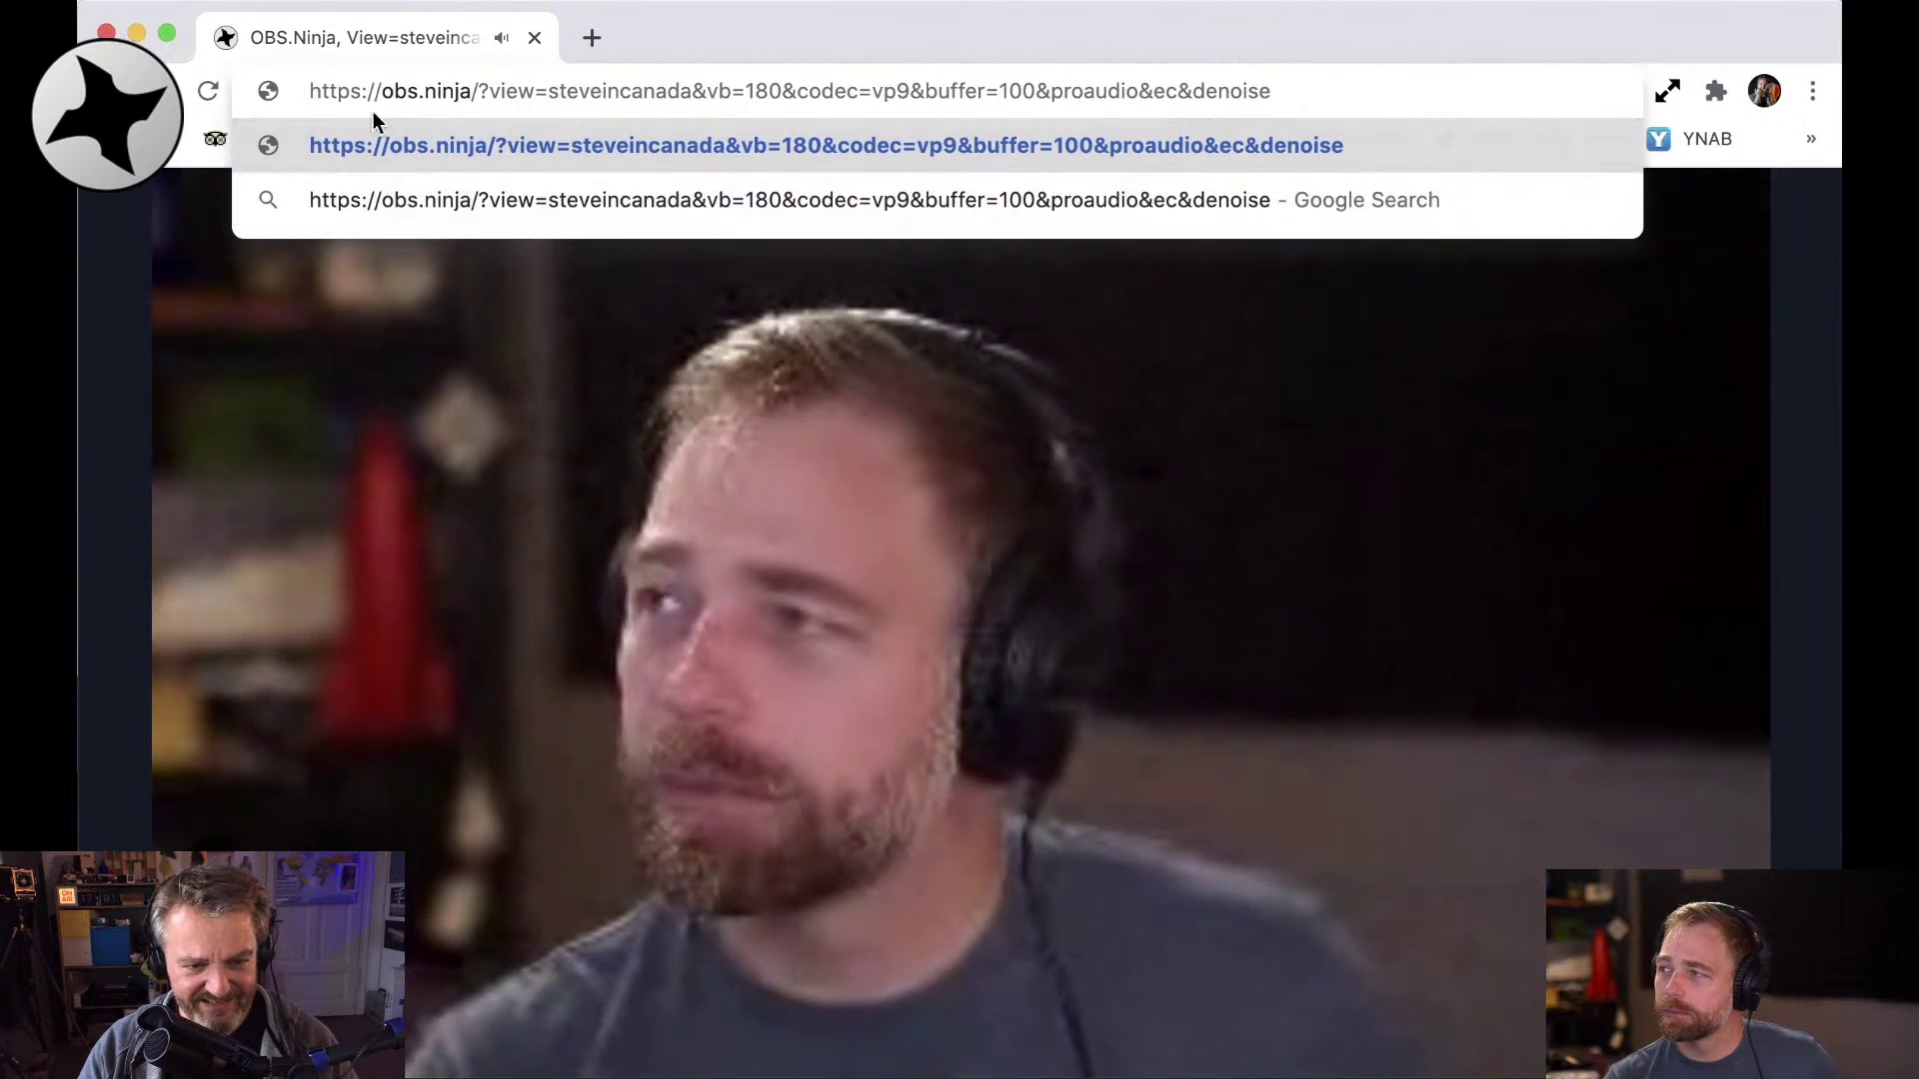
drag(1374, 87, 299, 90)
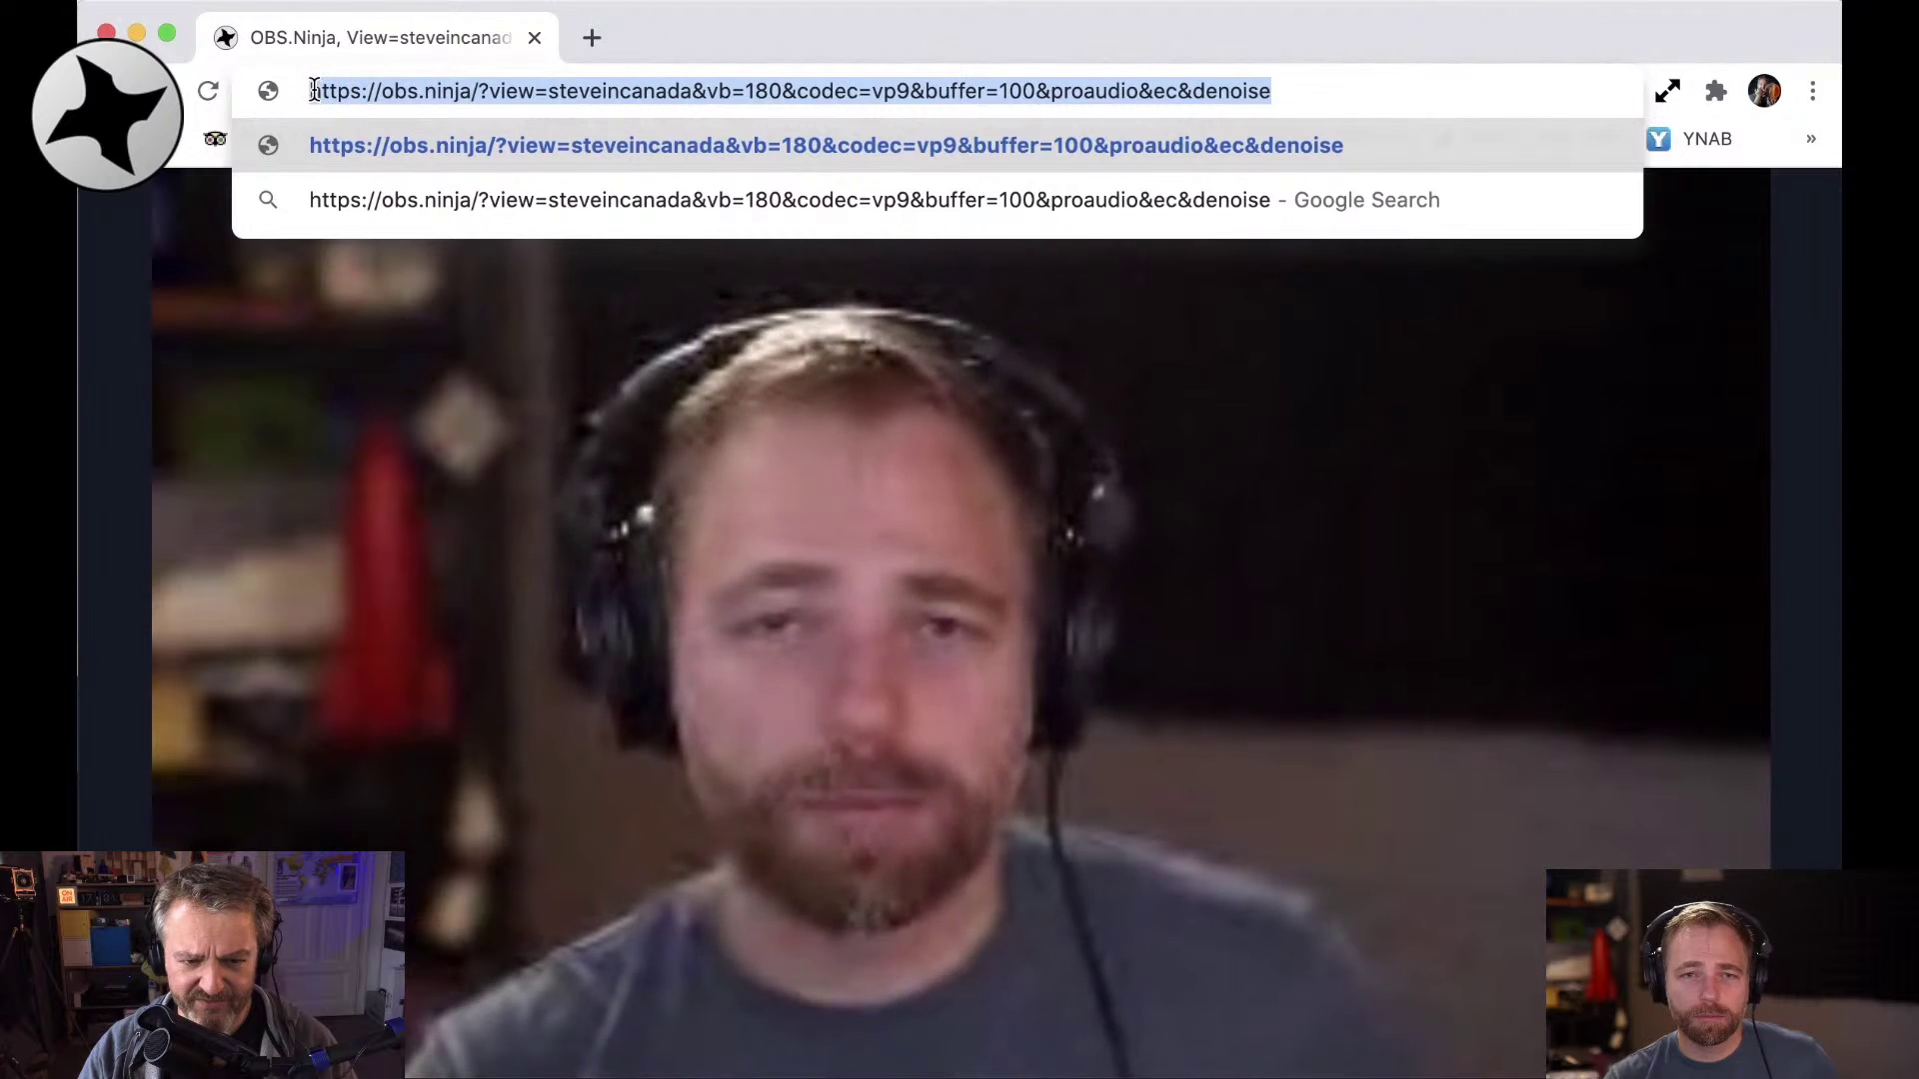
click(1359, 88)
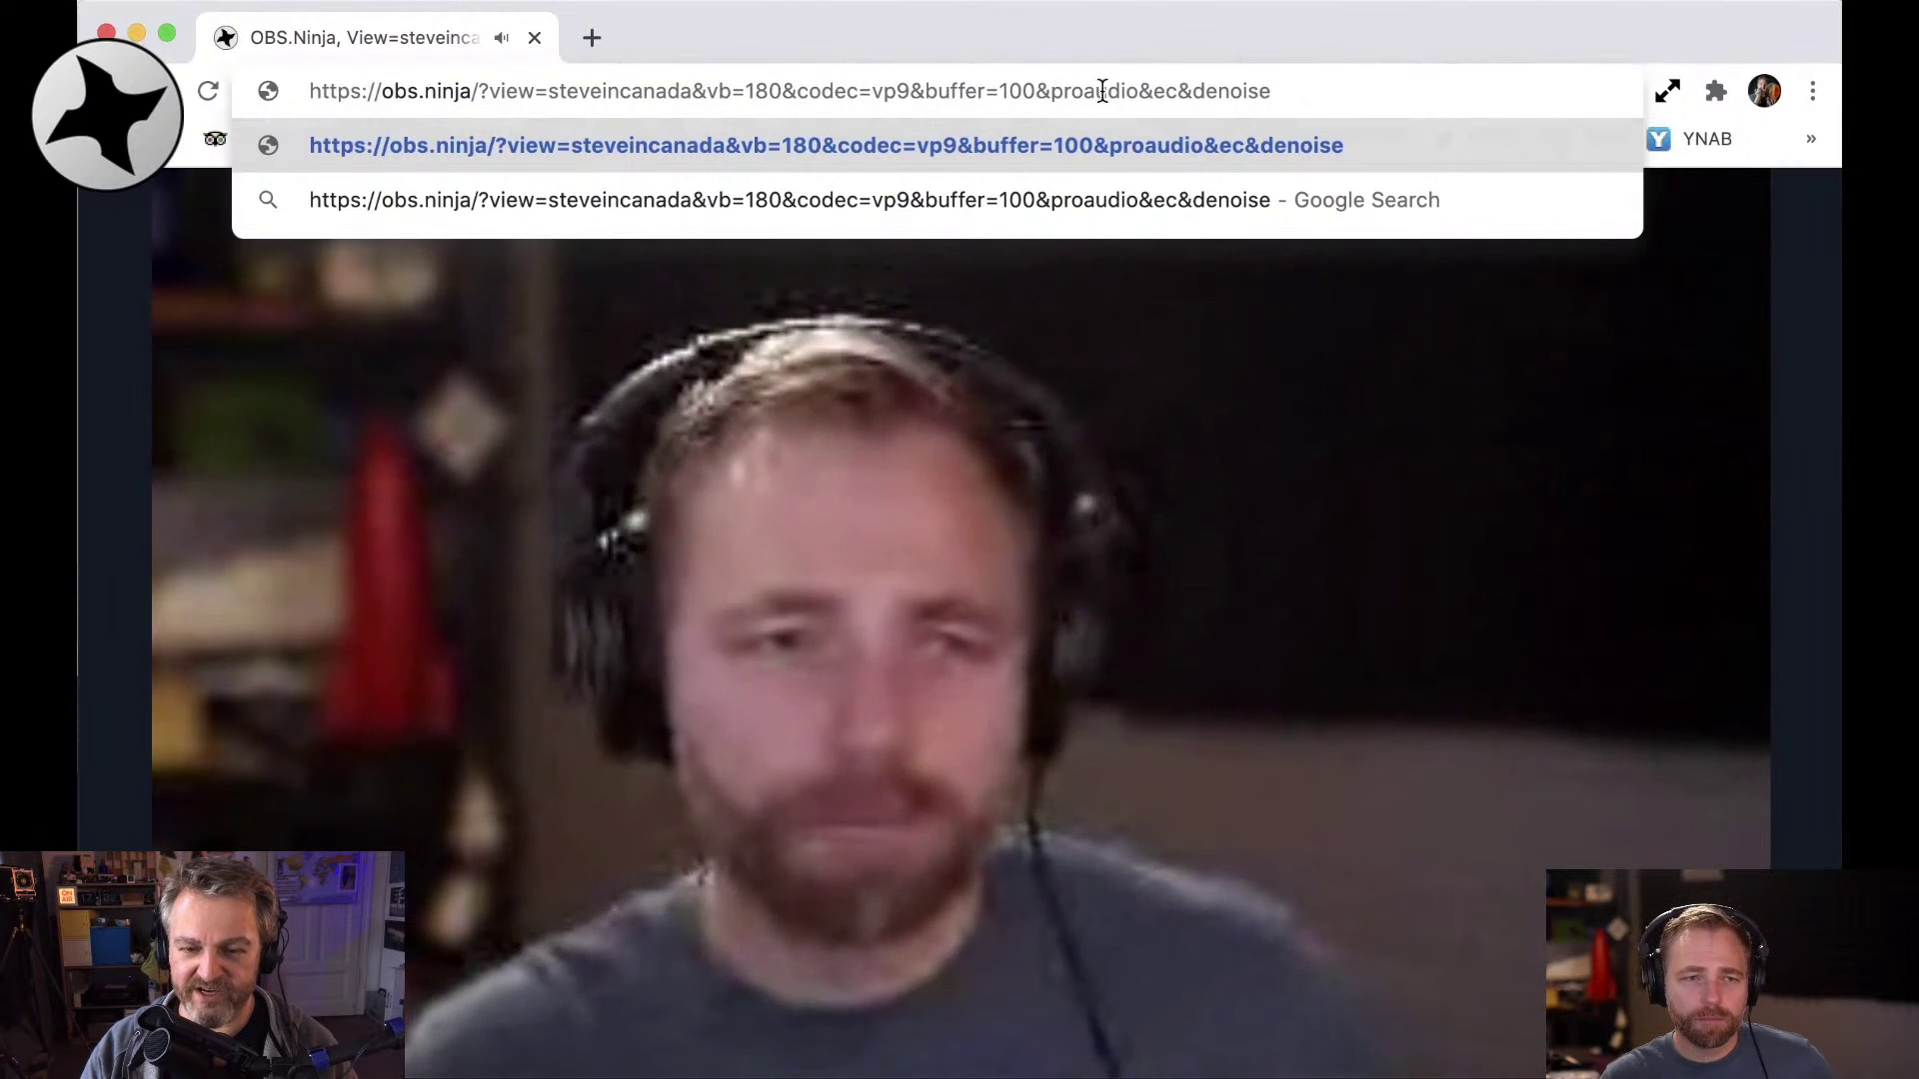
drag(1050, 91, 1138, 91)
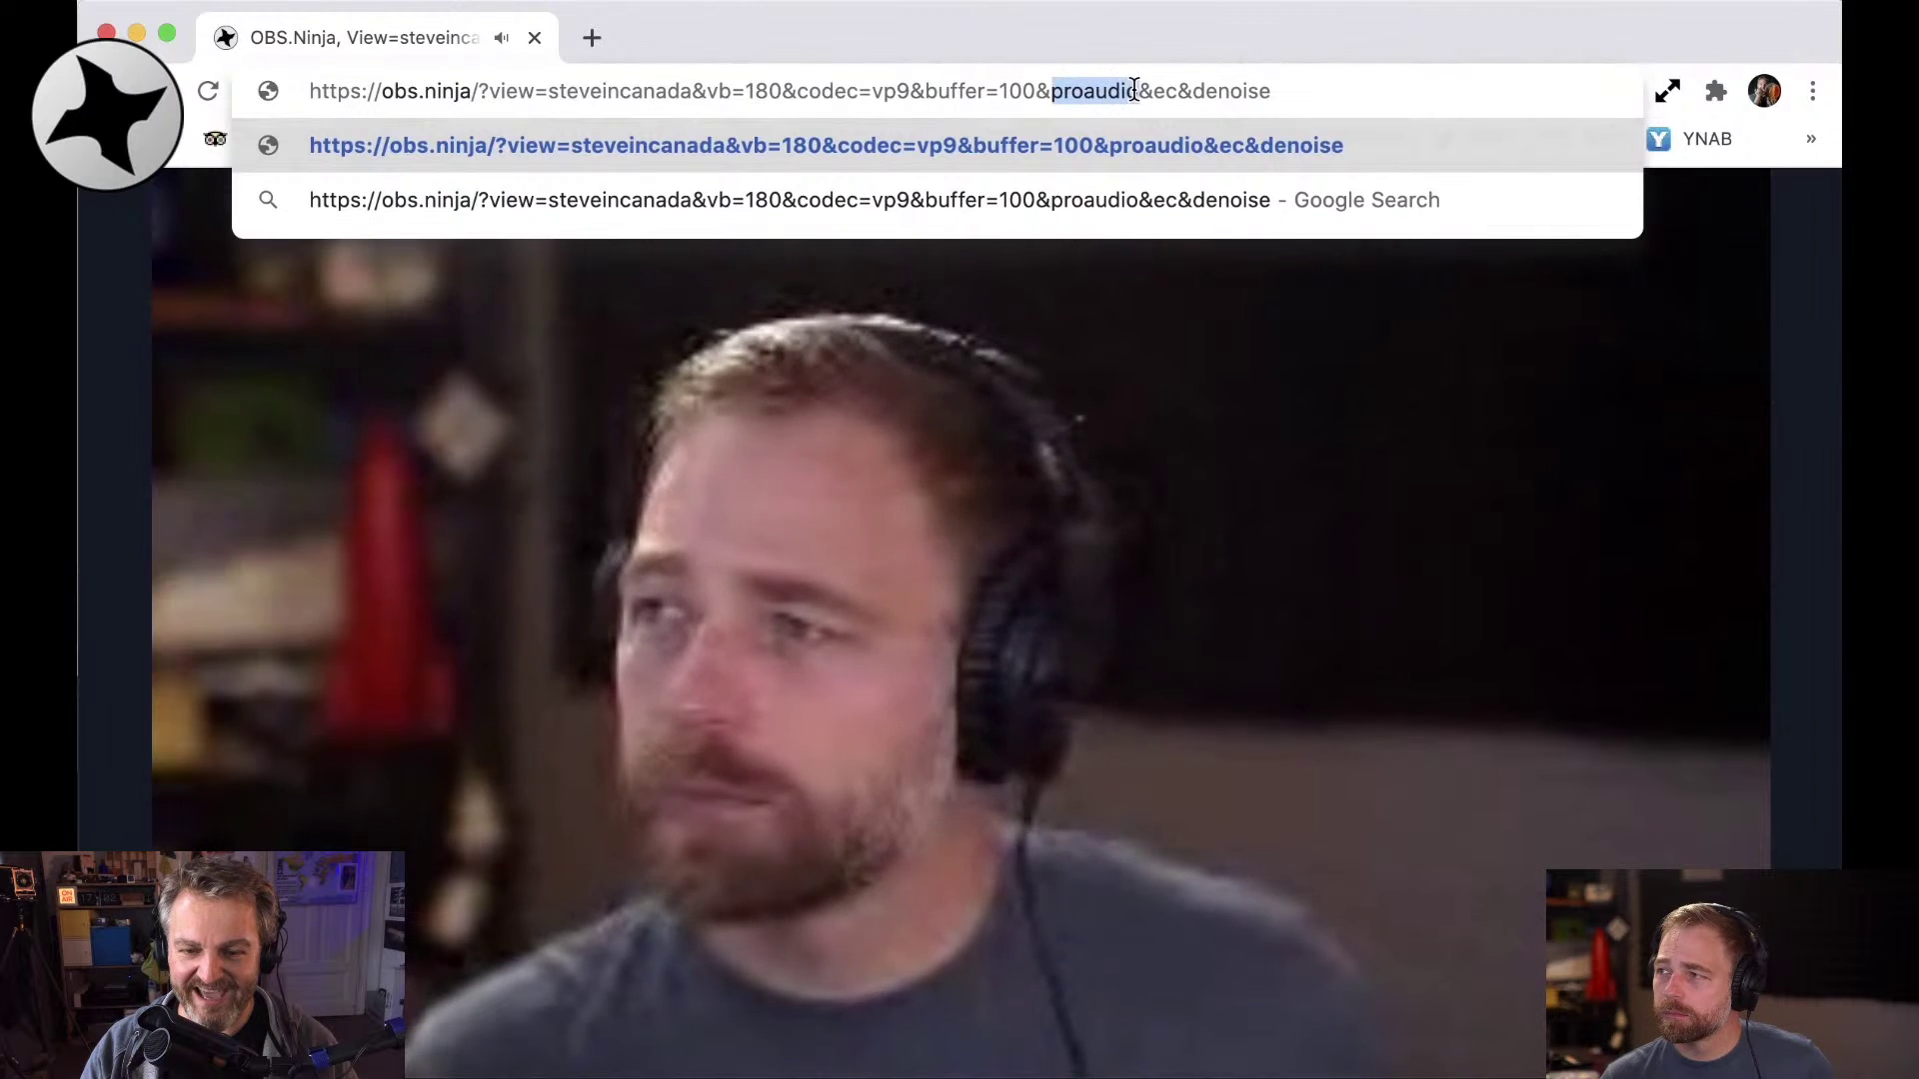
Replace proaudio with s, raise vb=180 to vb=3000, and reload the viewer
text(s)
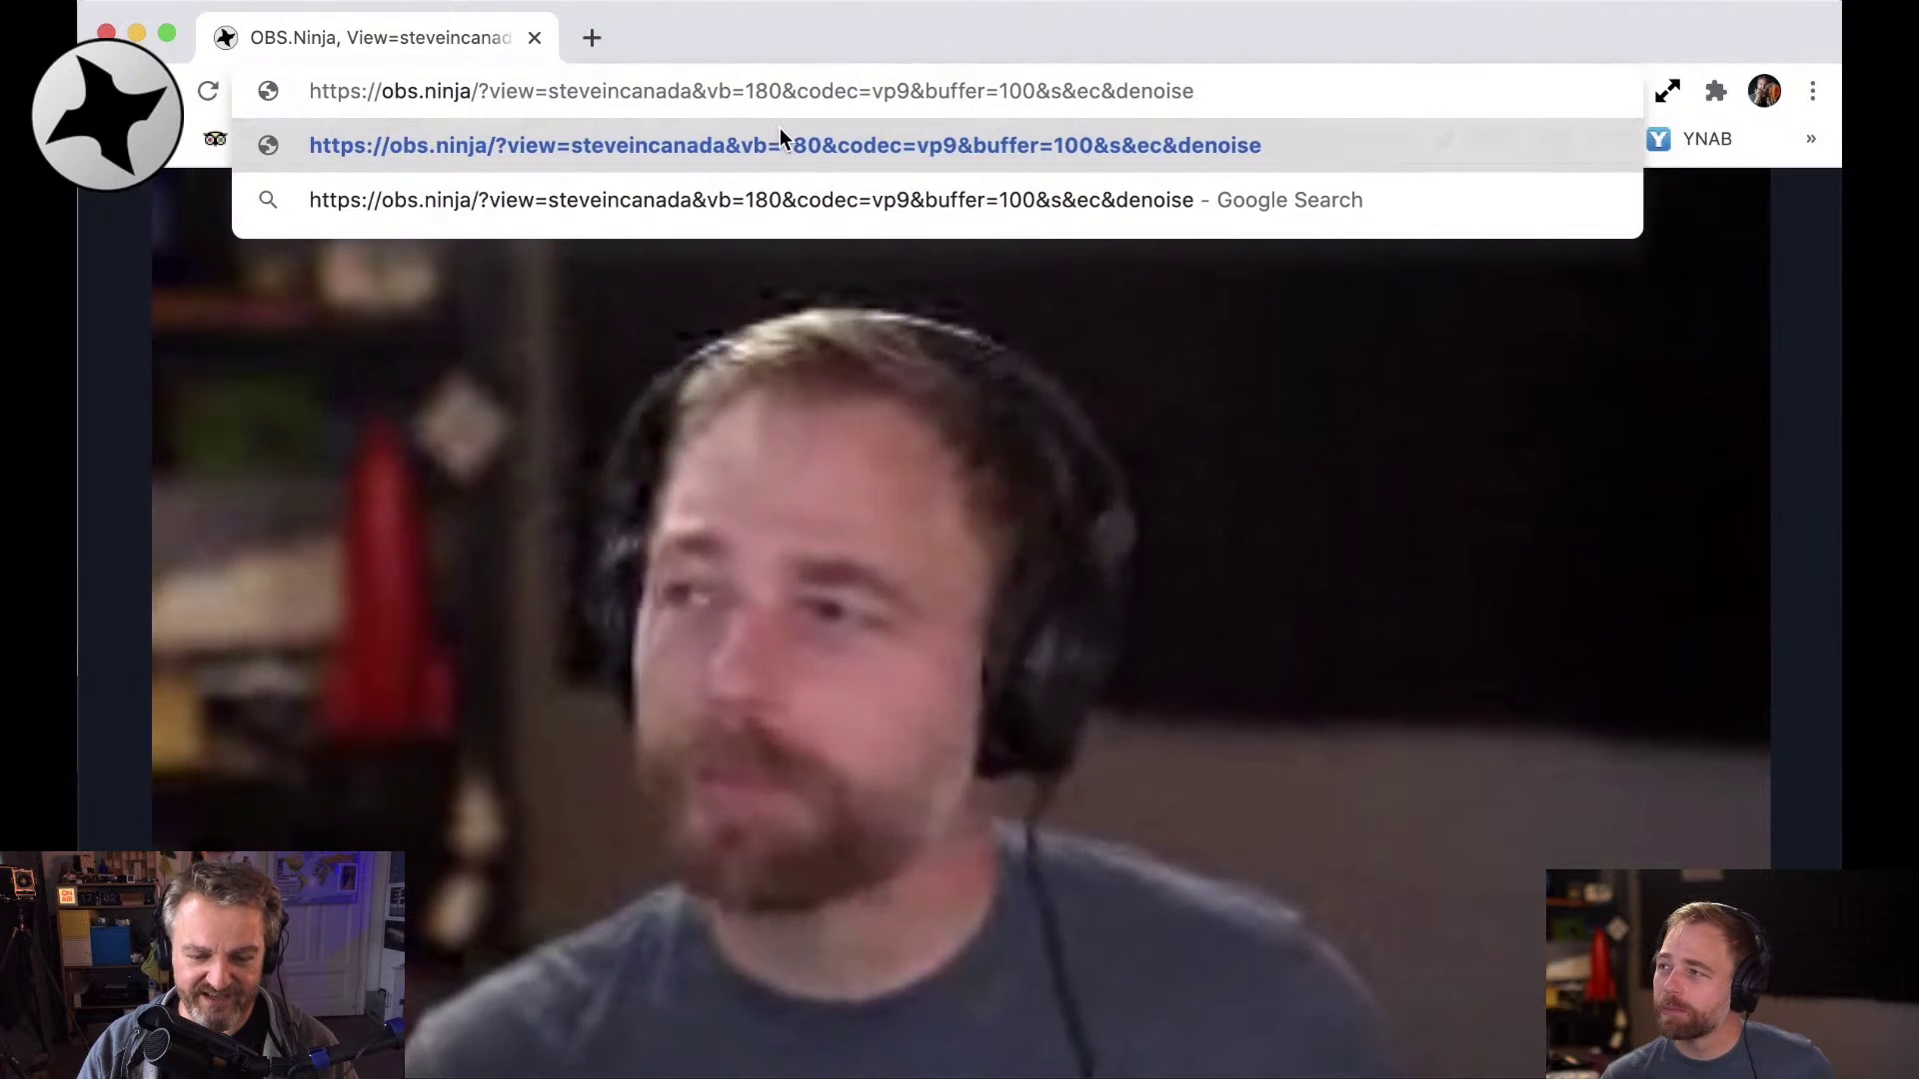
key(BackSpace)
text(3)
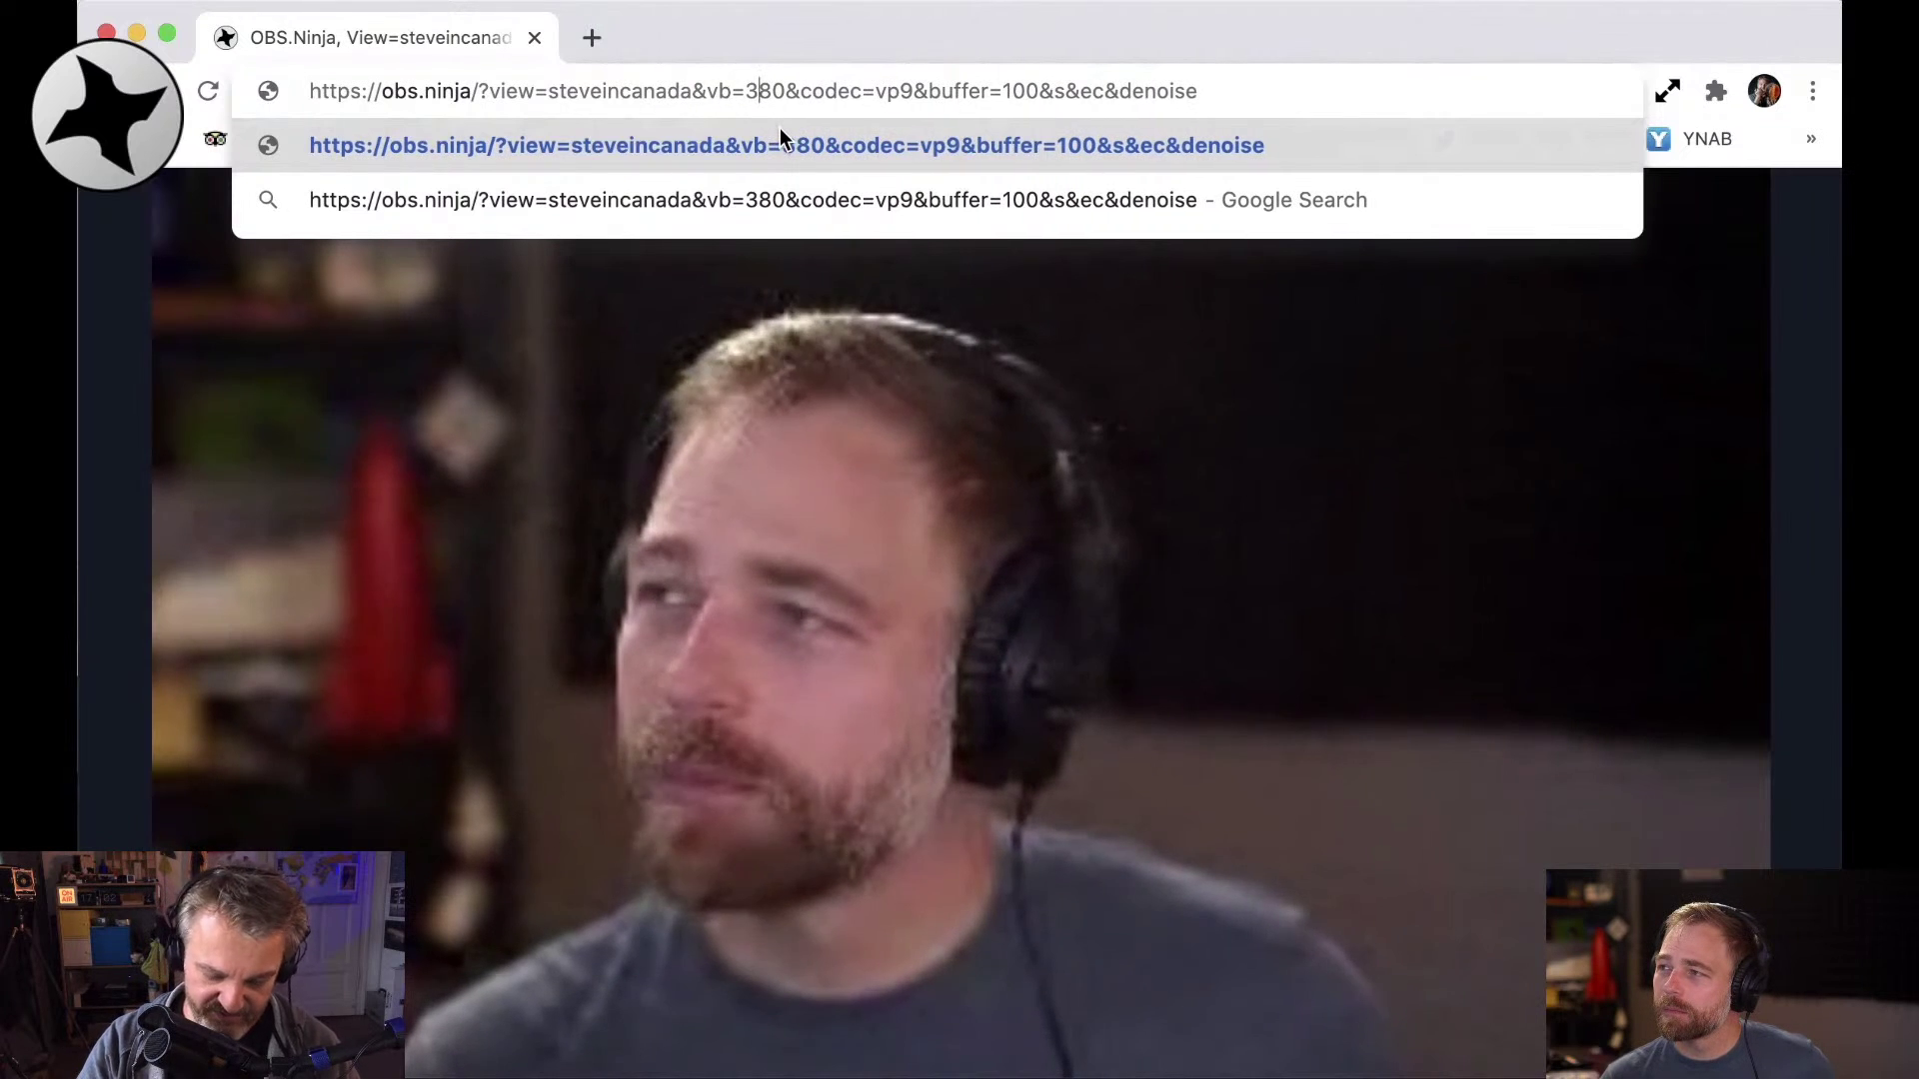
key(Delete)
text(00)
key(Return)
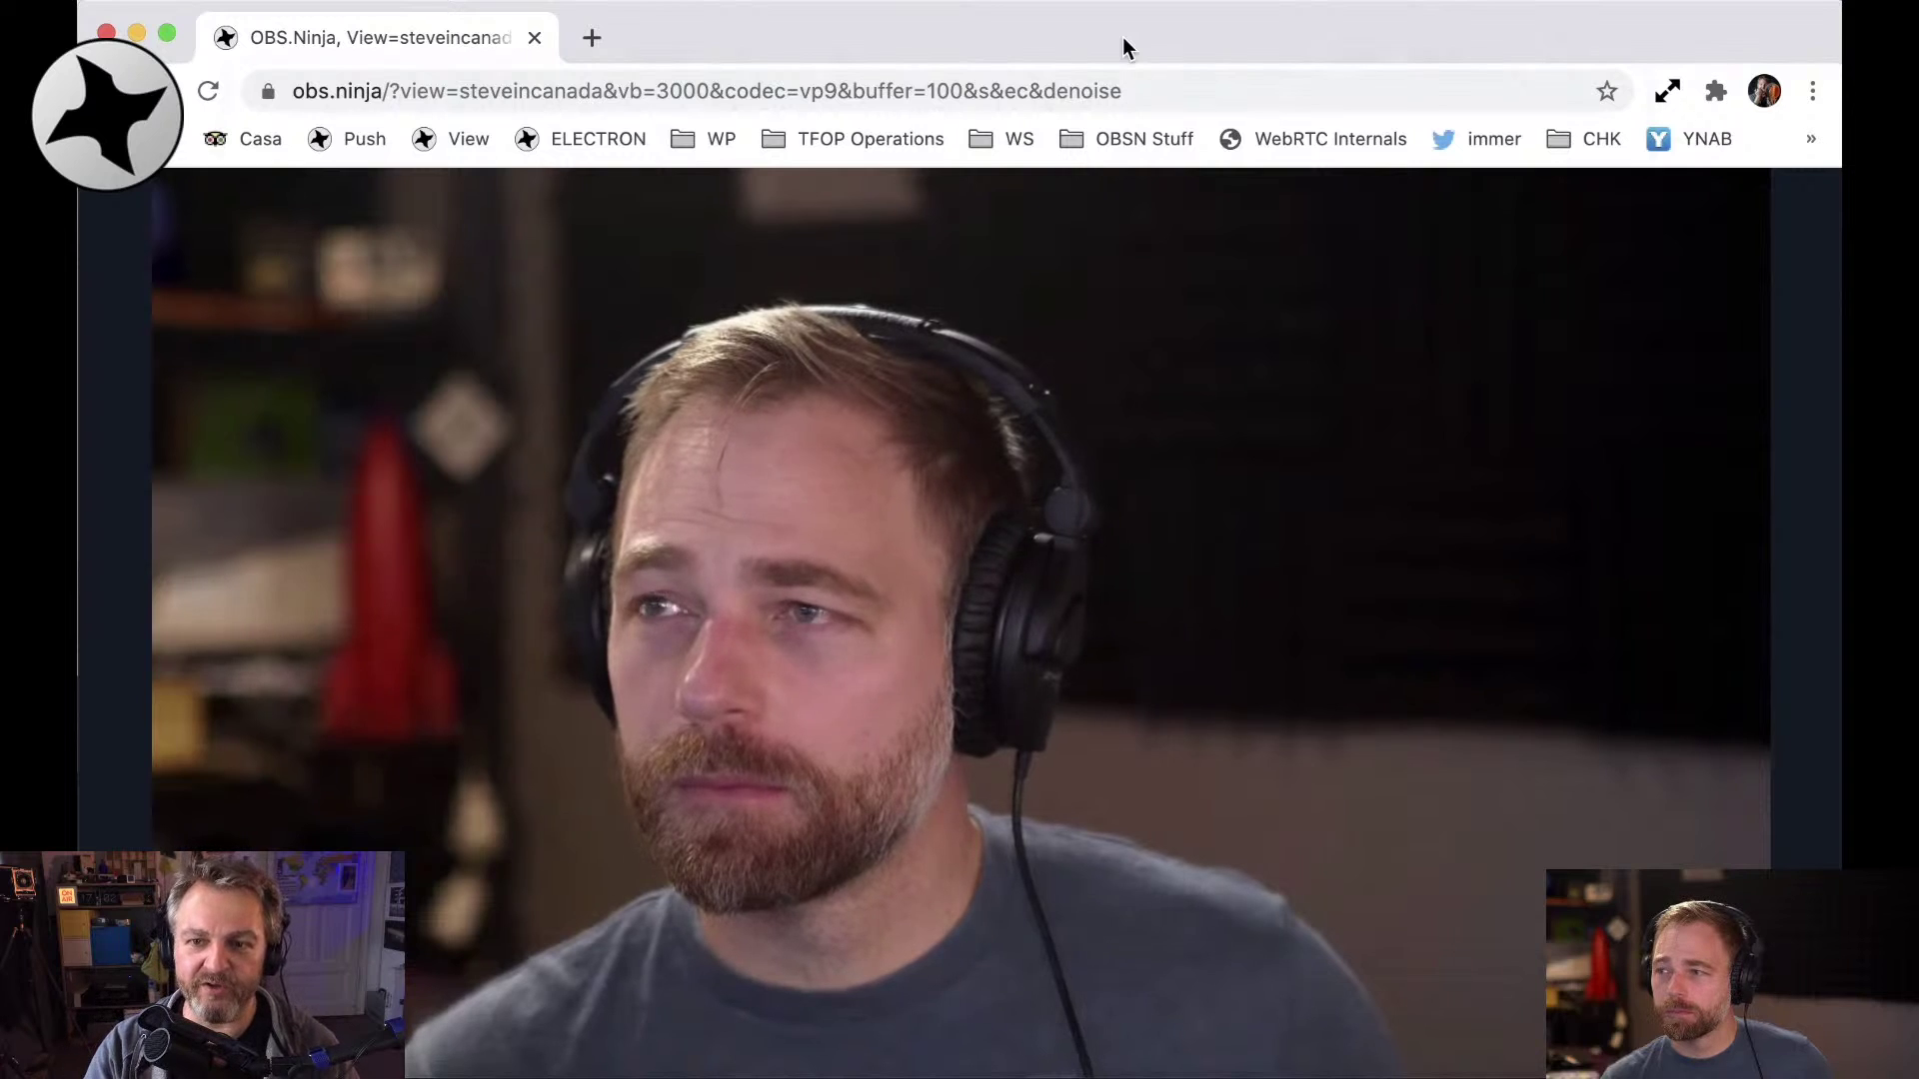
Open the OBS.Ninja Advanced Settings wiki page in a new tab
key(super+t)
text(param)
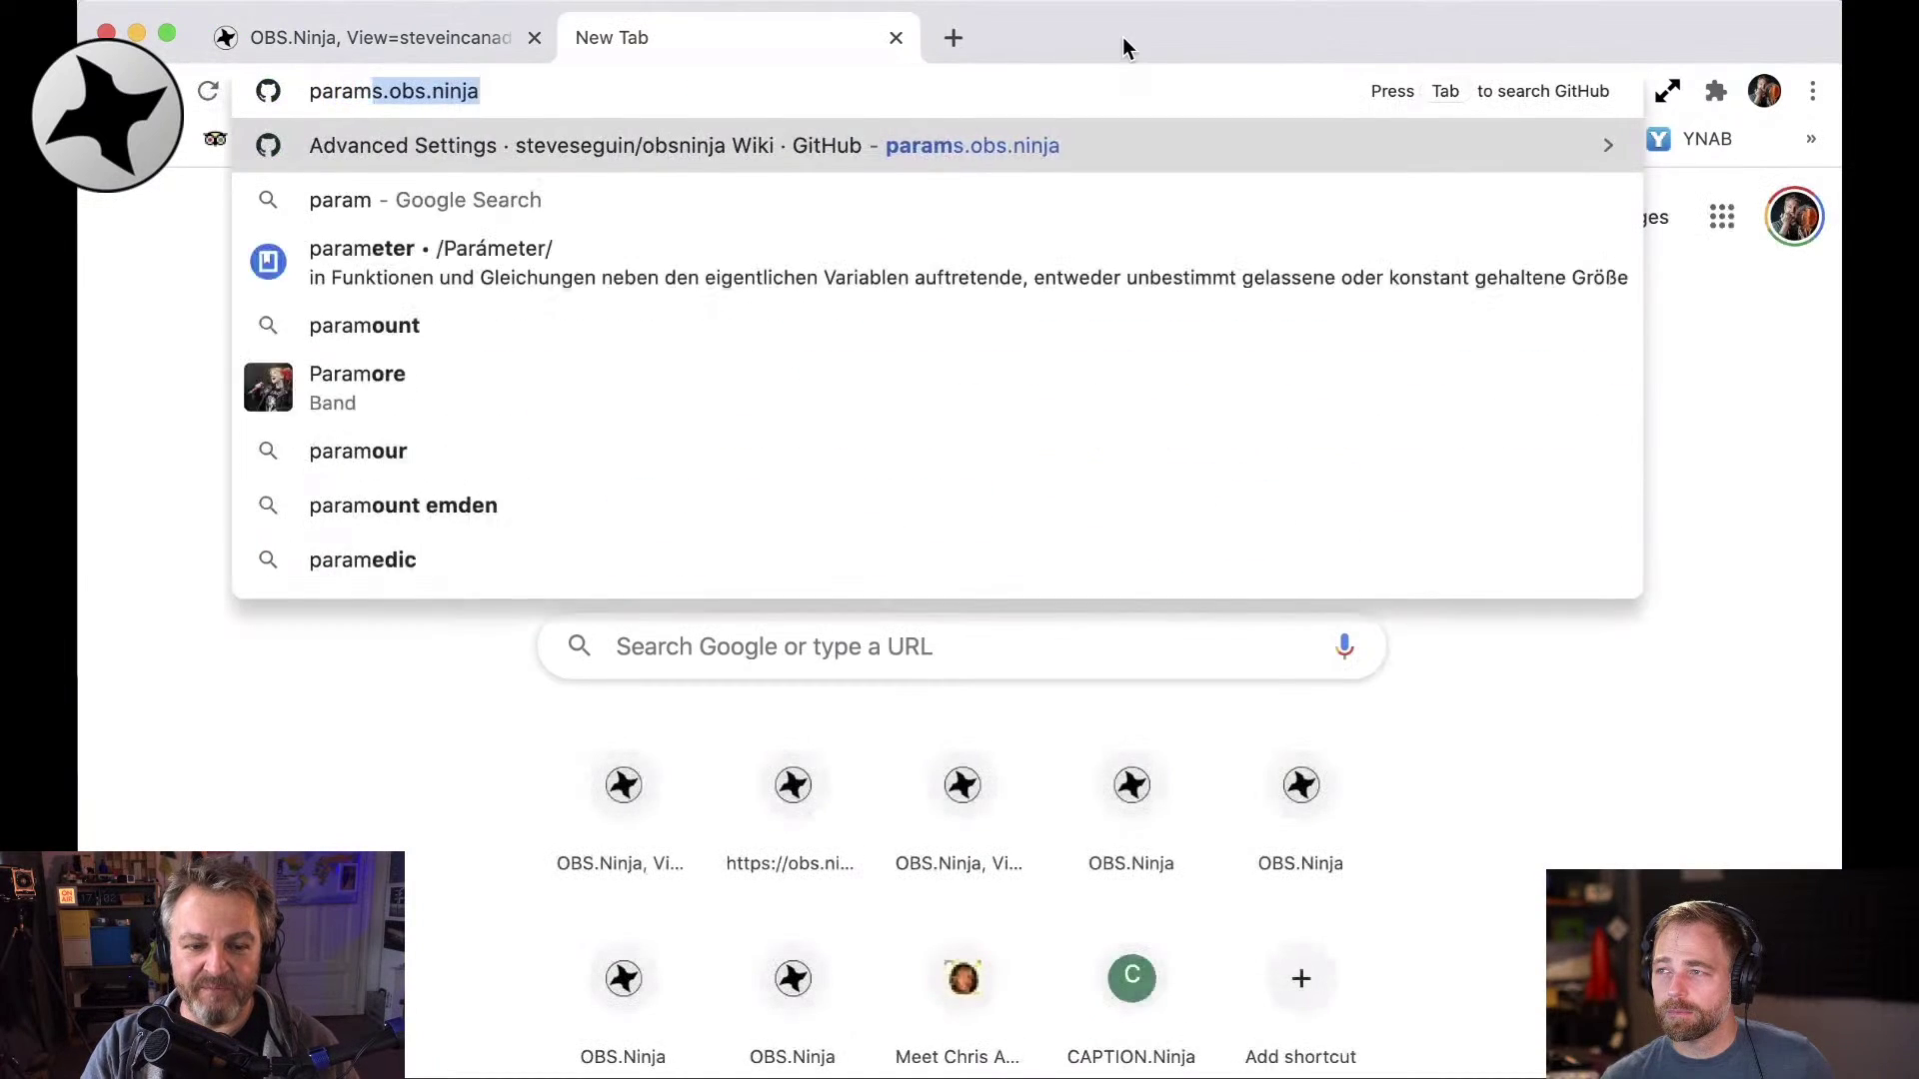
text(a)
key(BackSpace)
text(s)
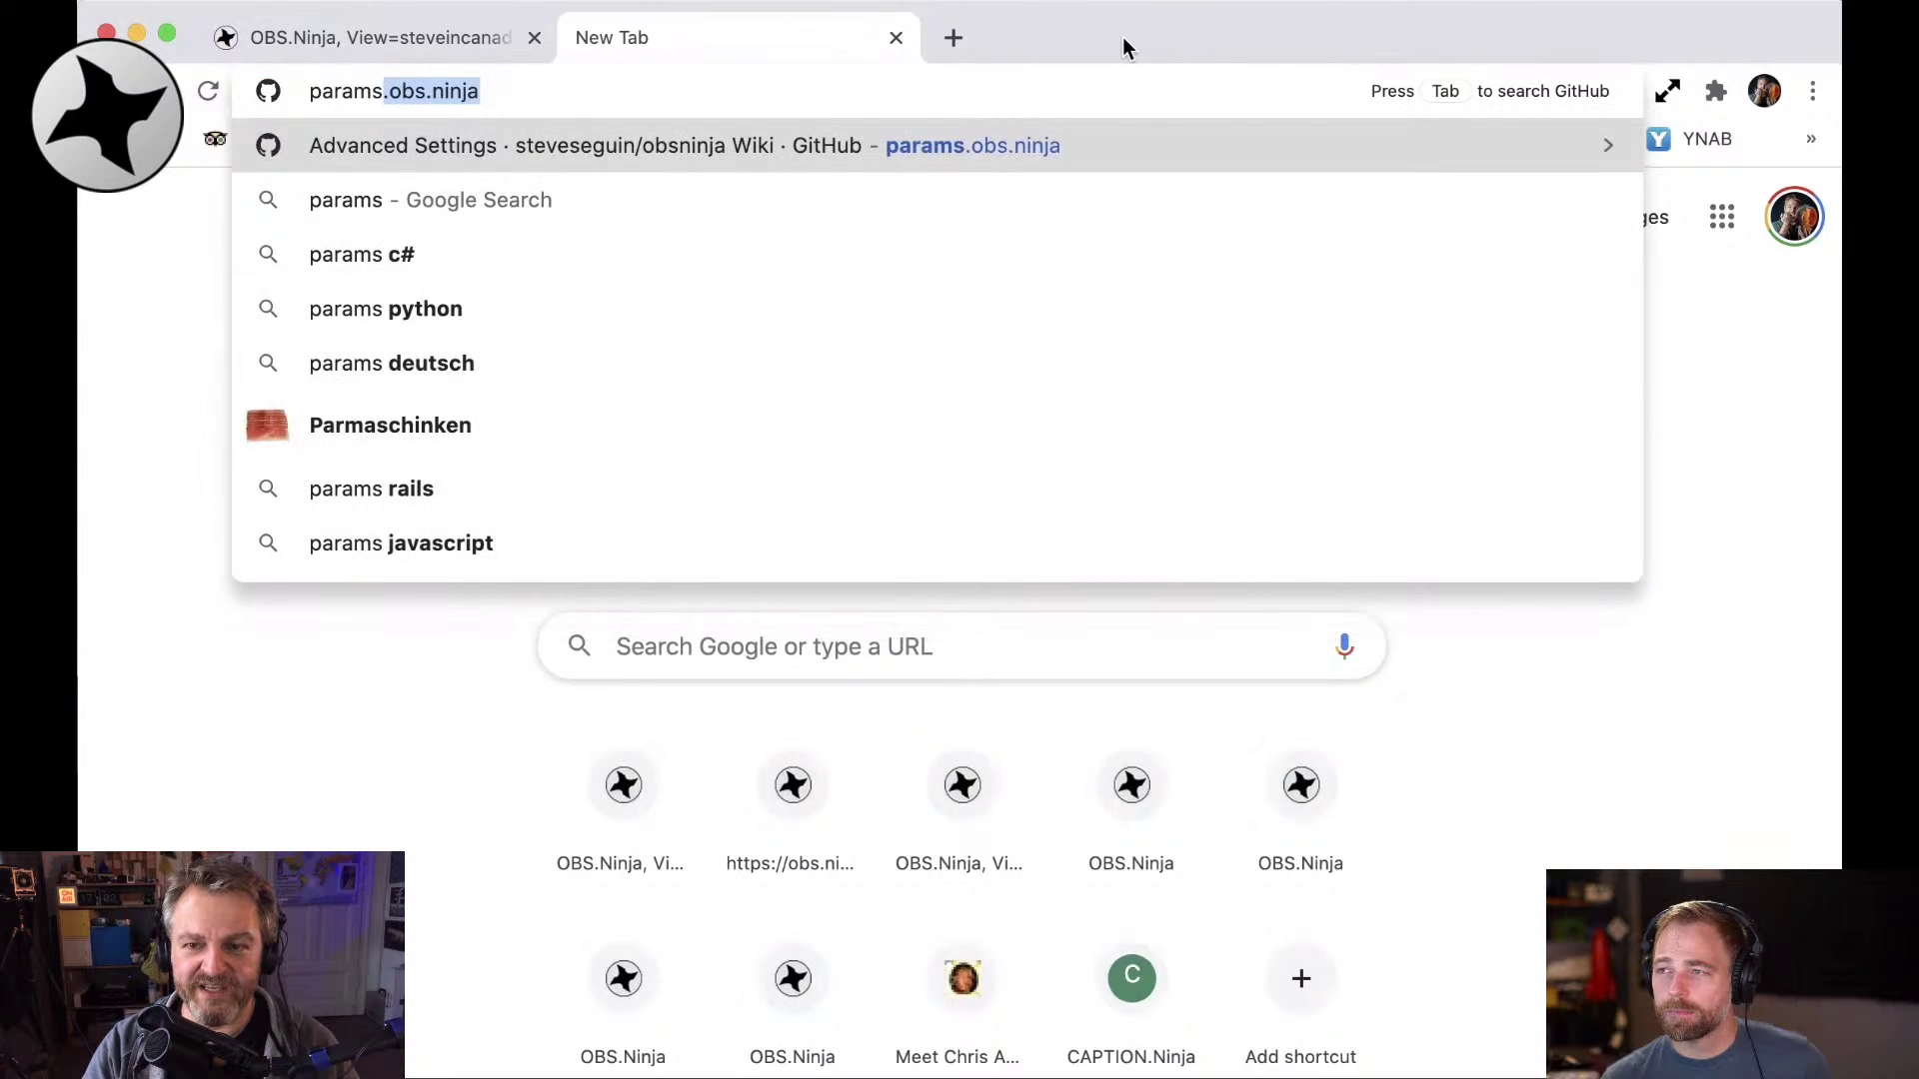
key(Return)
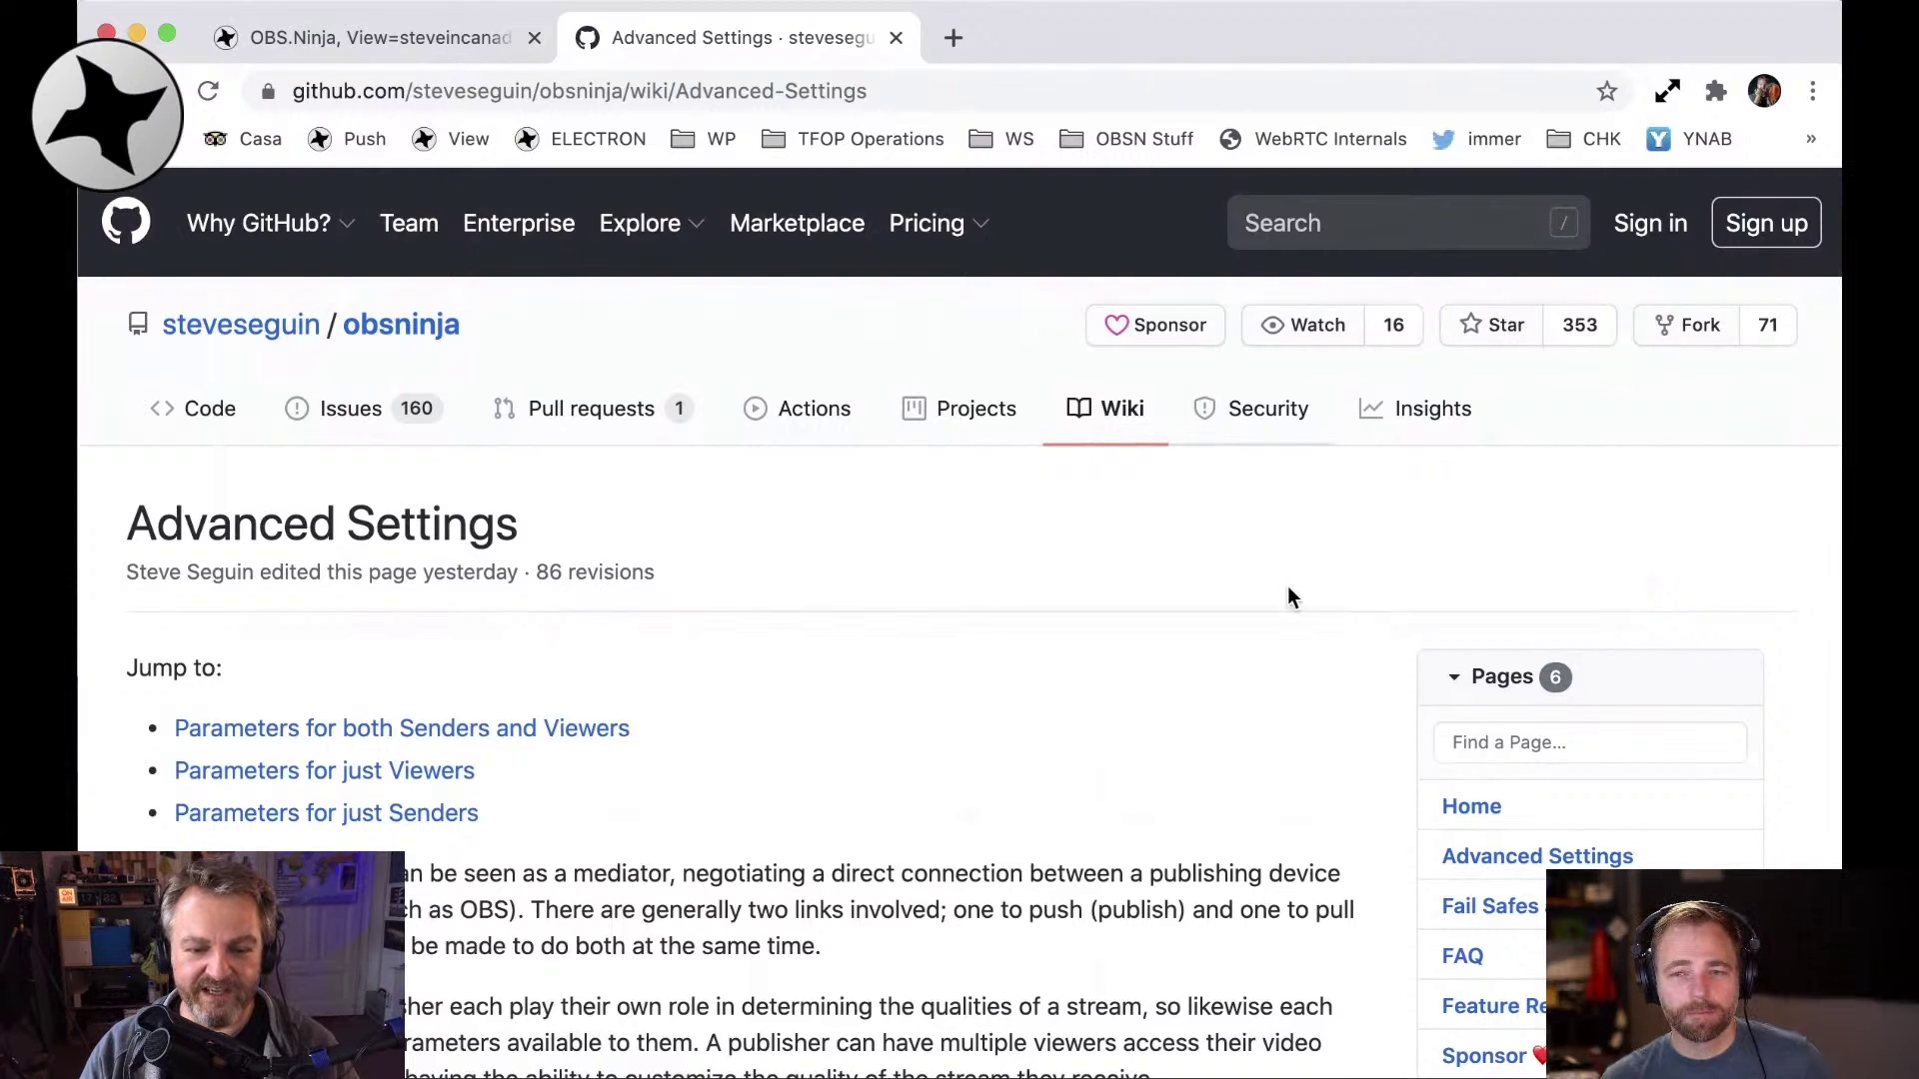
Read past the &password and &stereo (proaudio, s) entries down to &width and &framerate
scroll(1275, 661, down, 3)
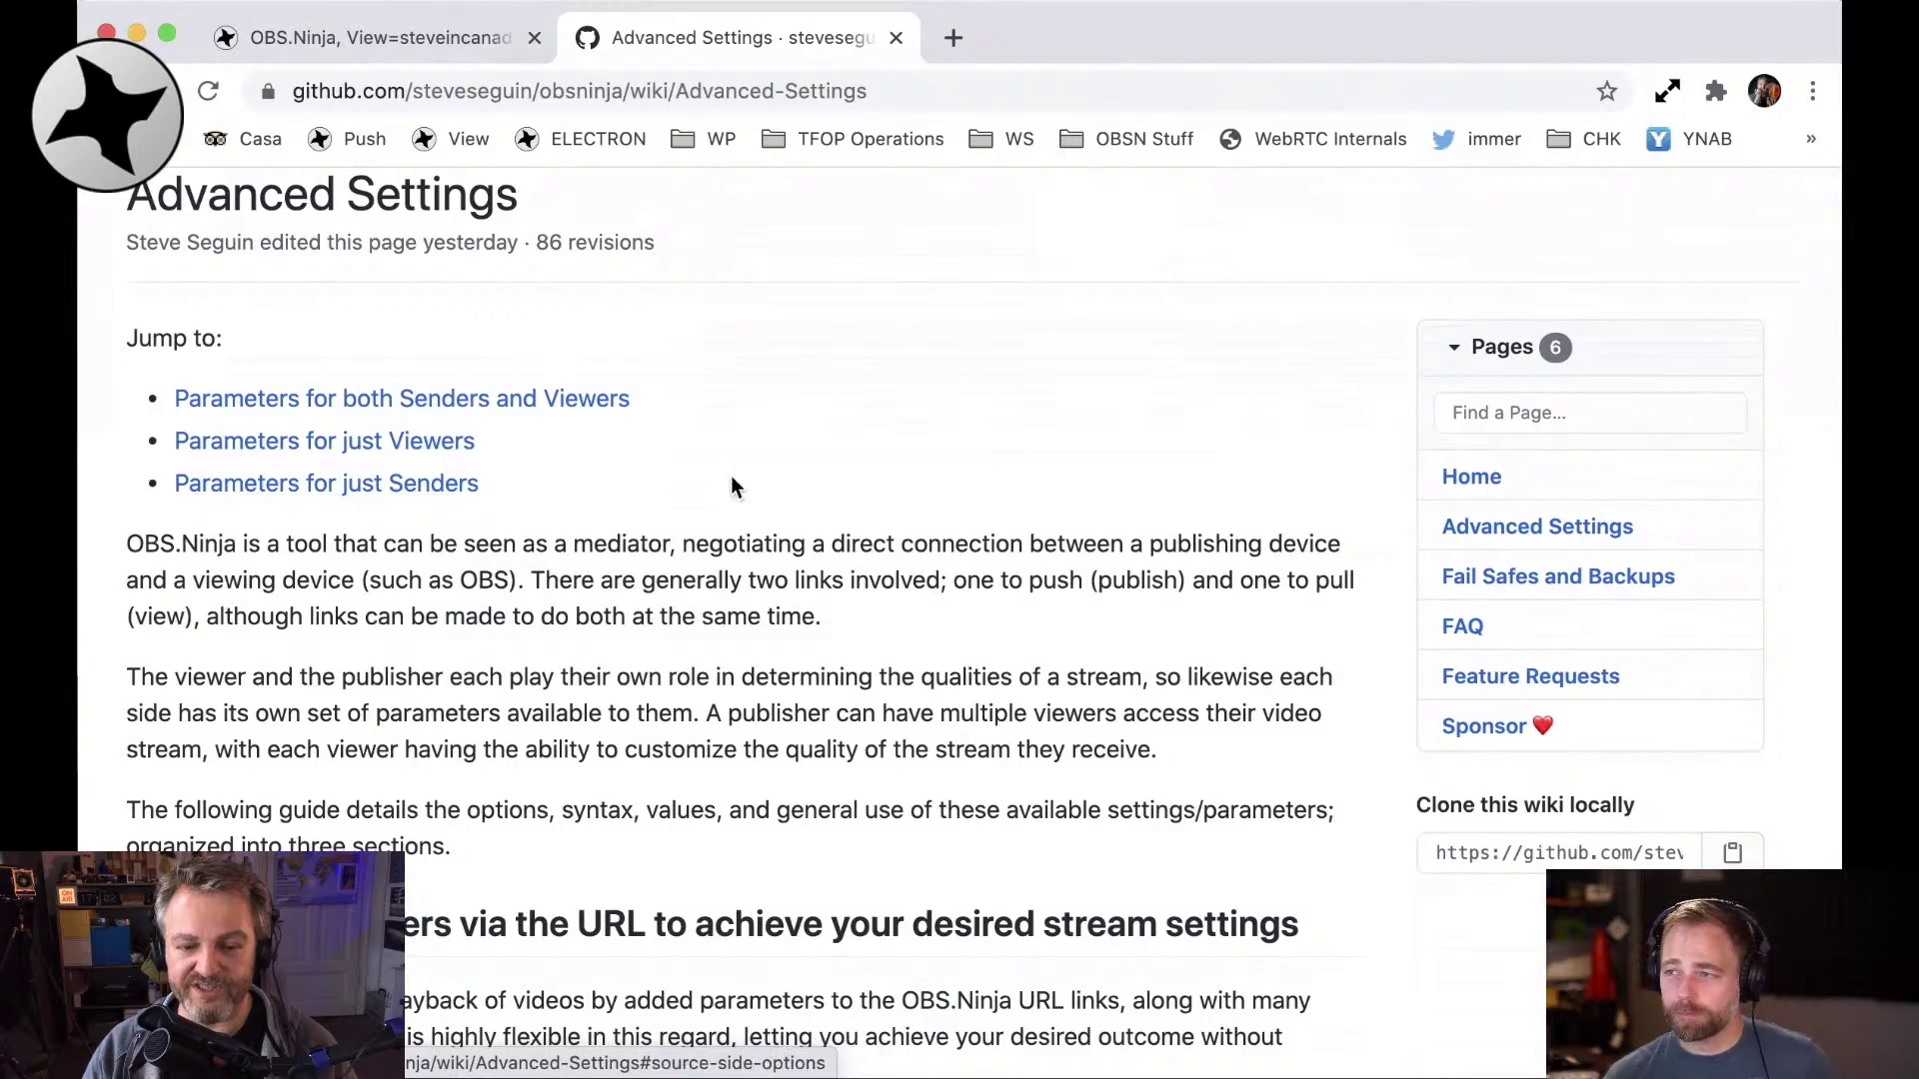
scroll(1383, 557, down, 14)
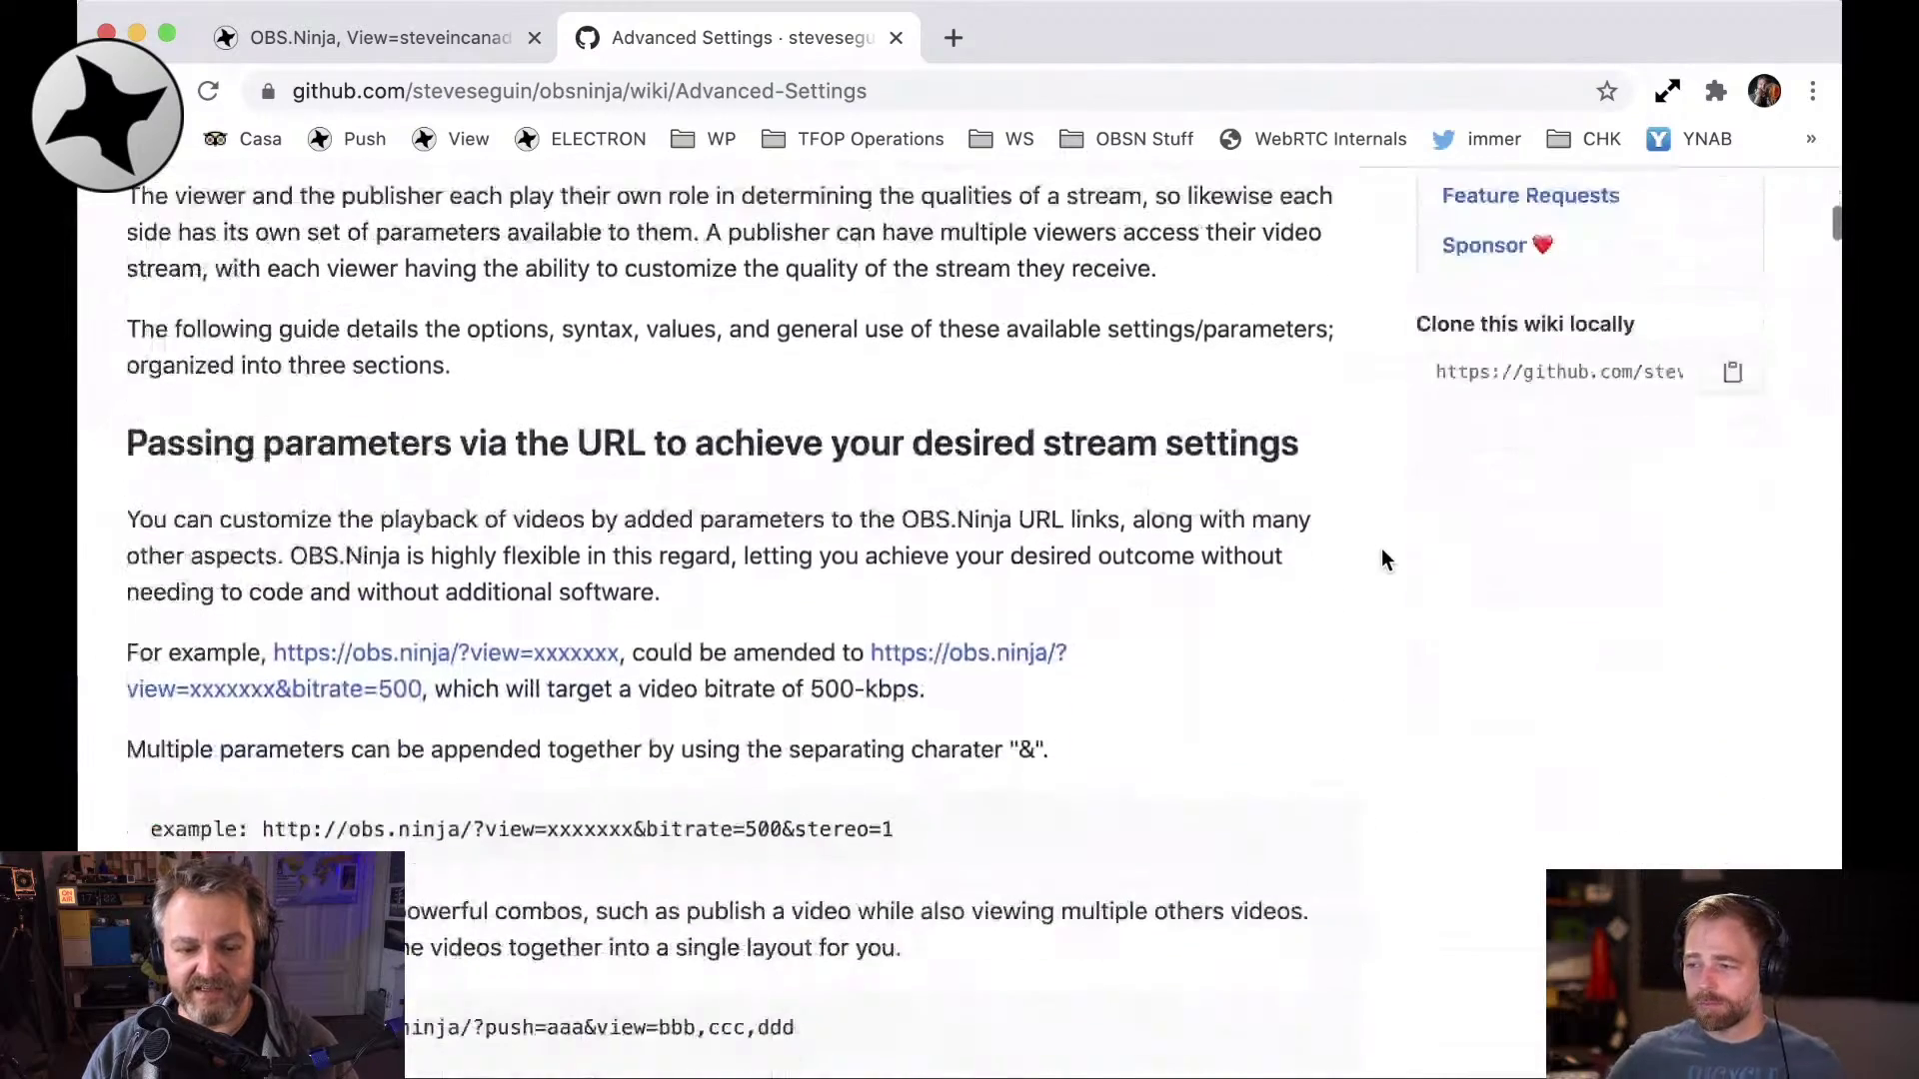
scroll(1382, 552, down, 5)
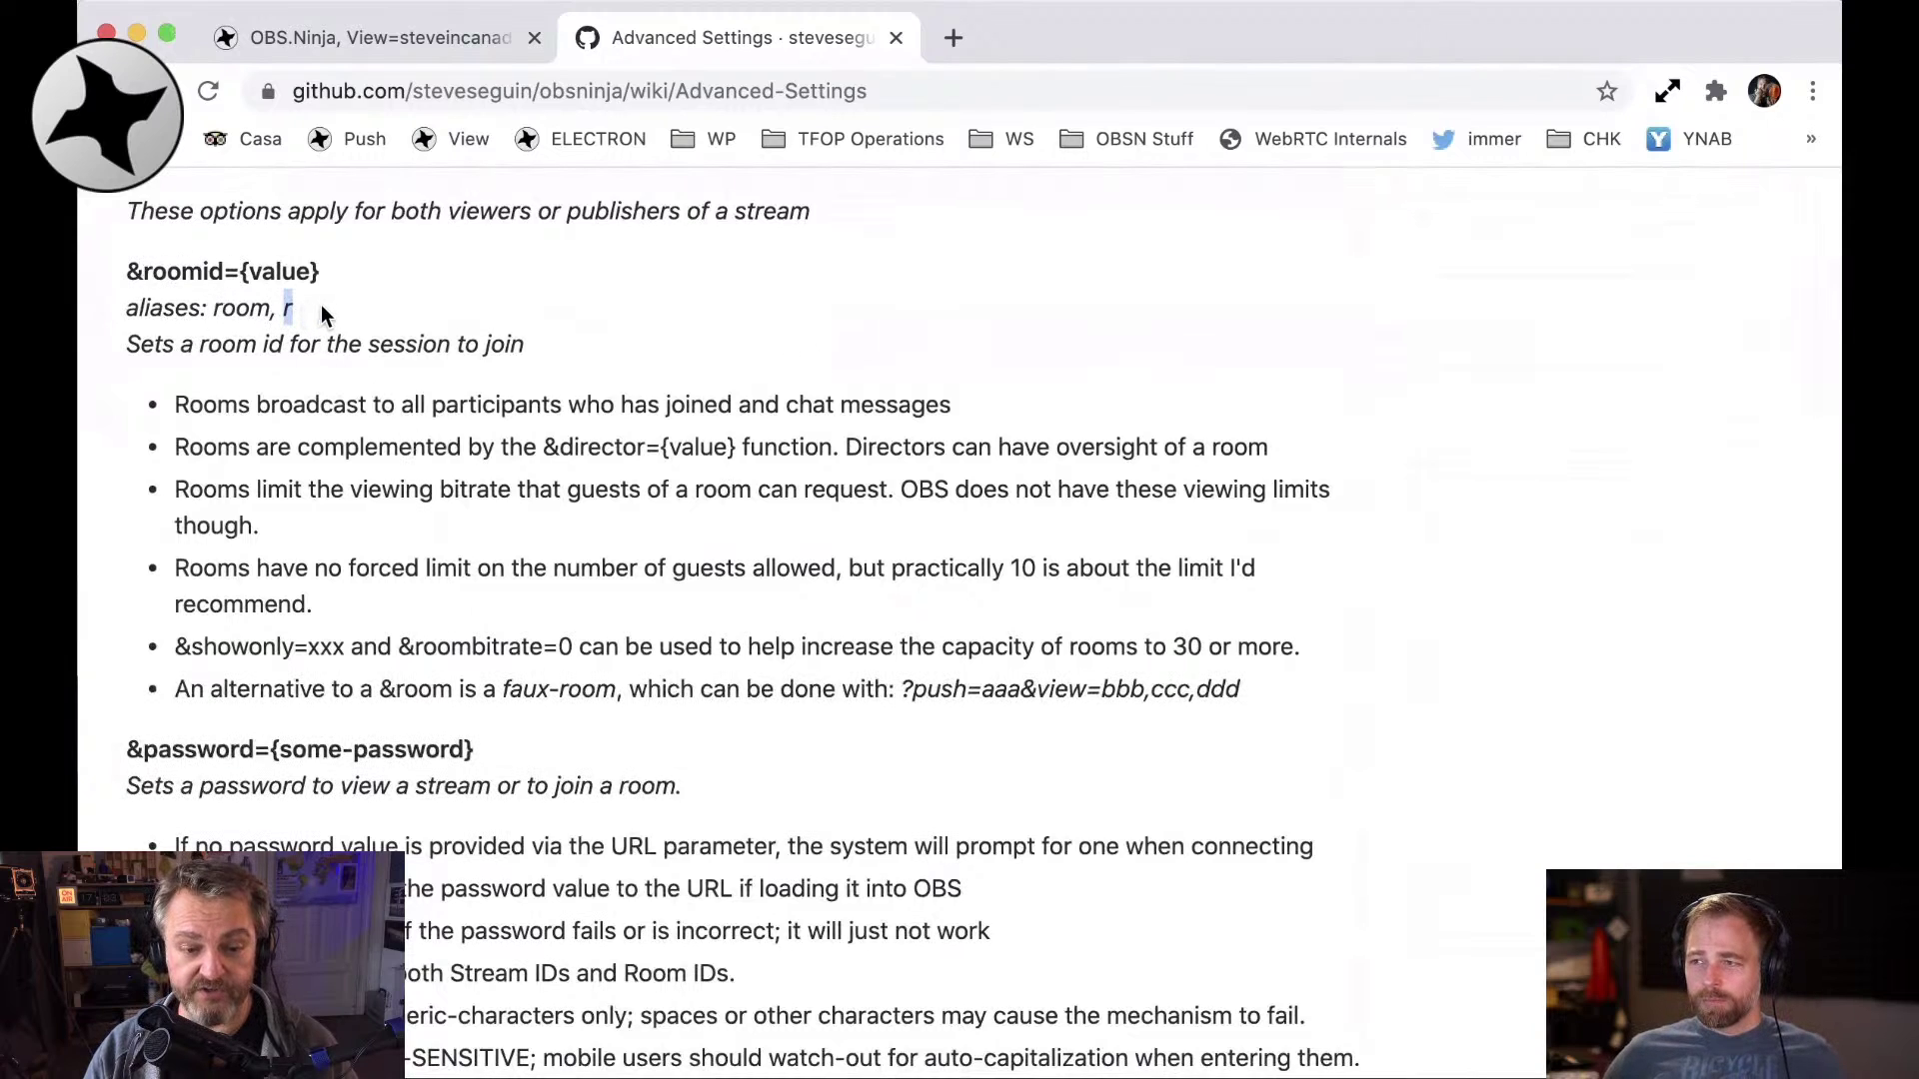
scroll(704, 370, down, 4)
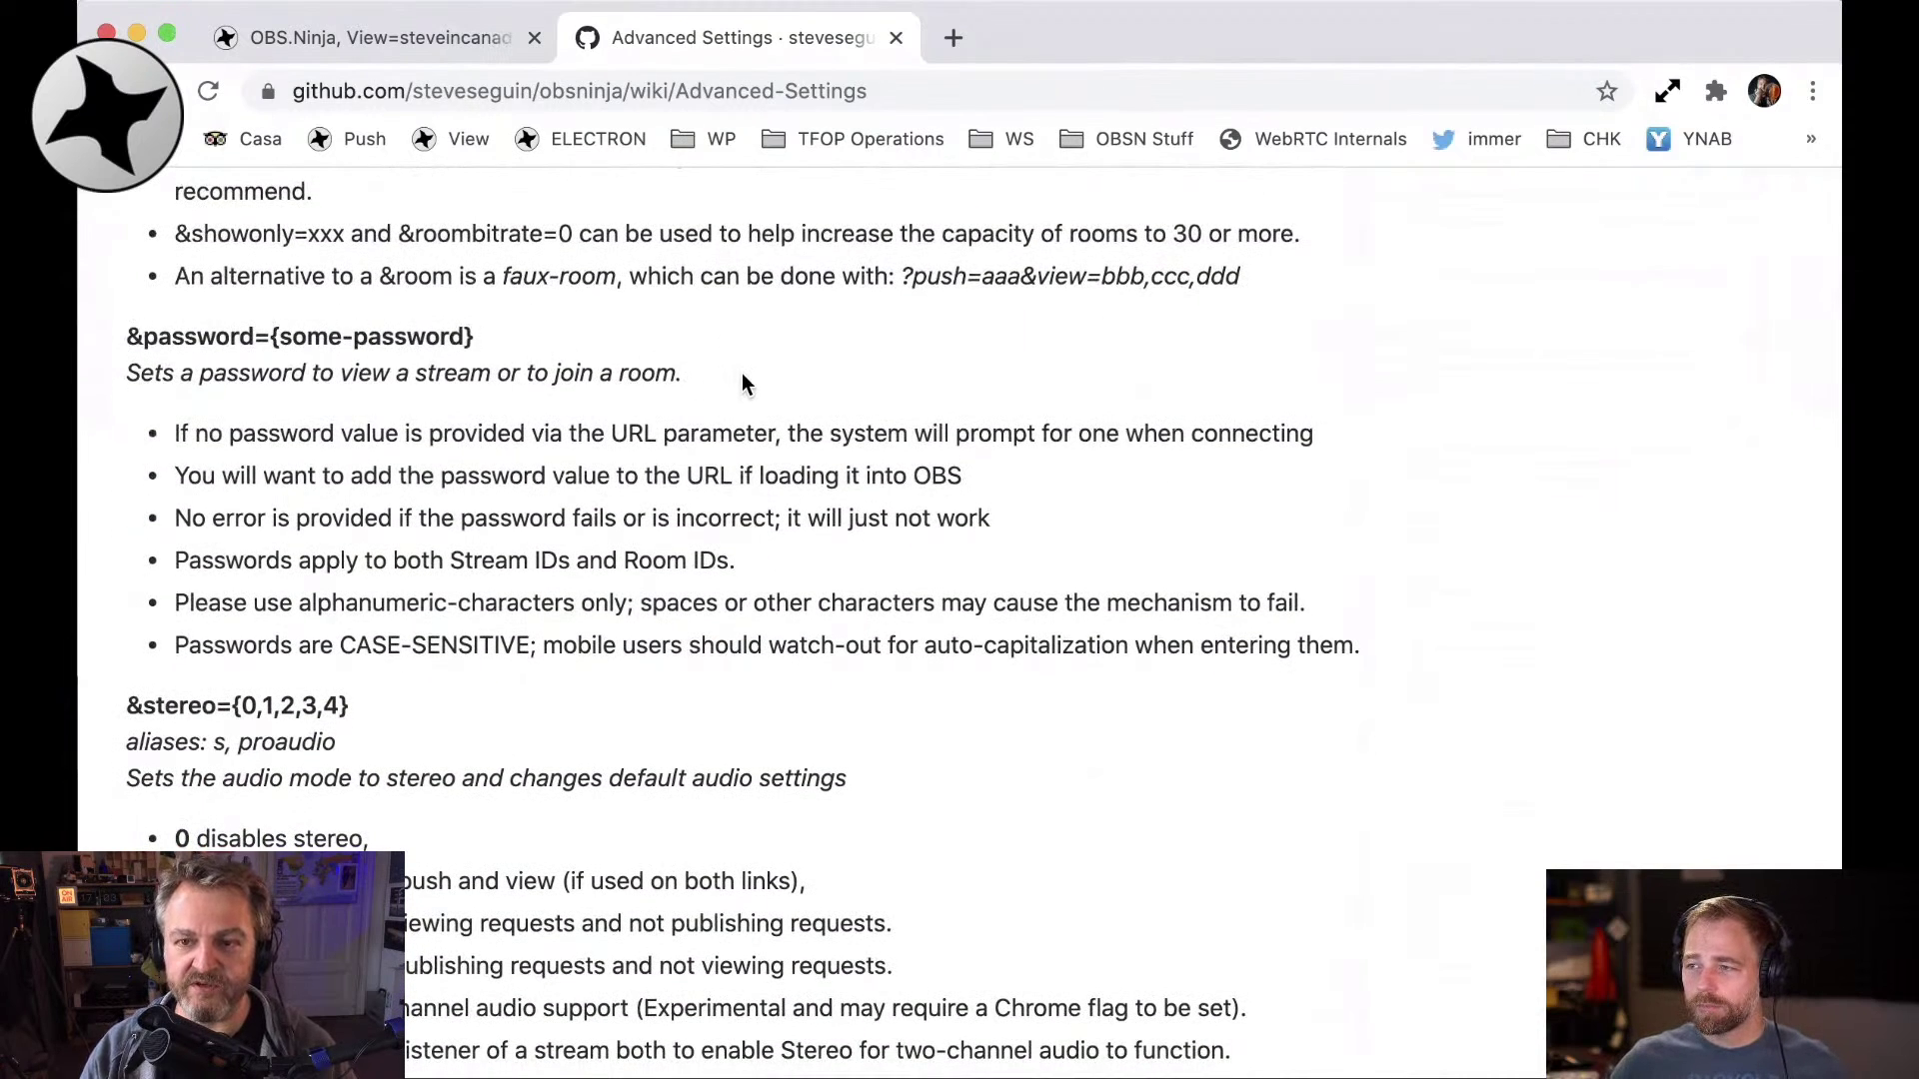
scroll(1135, 482, down, 4)
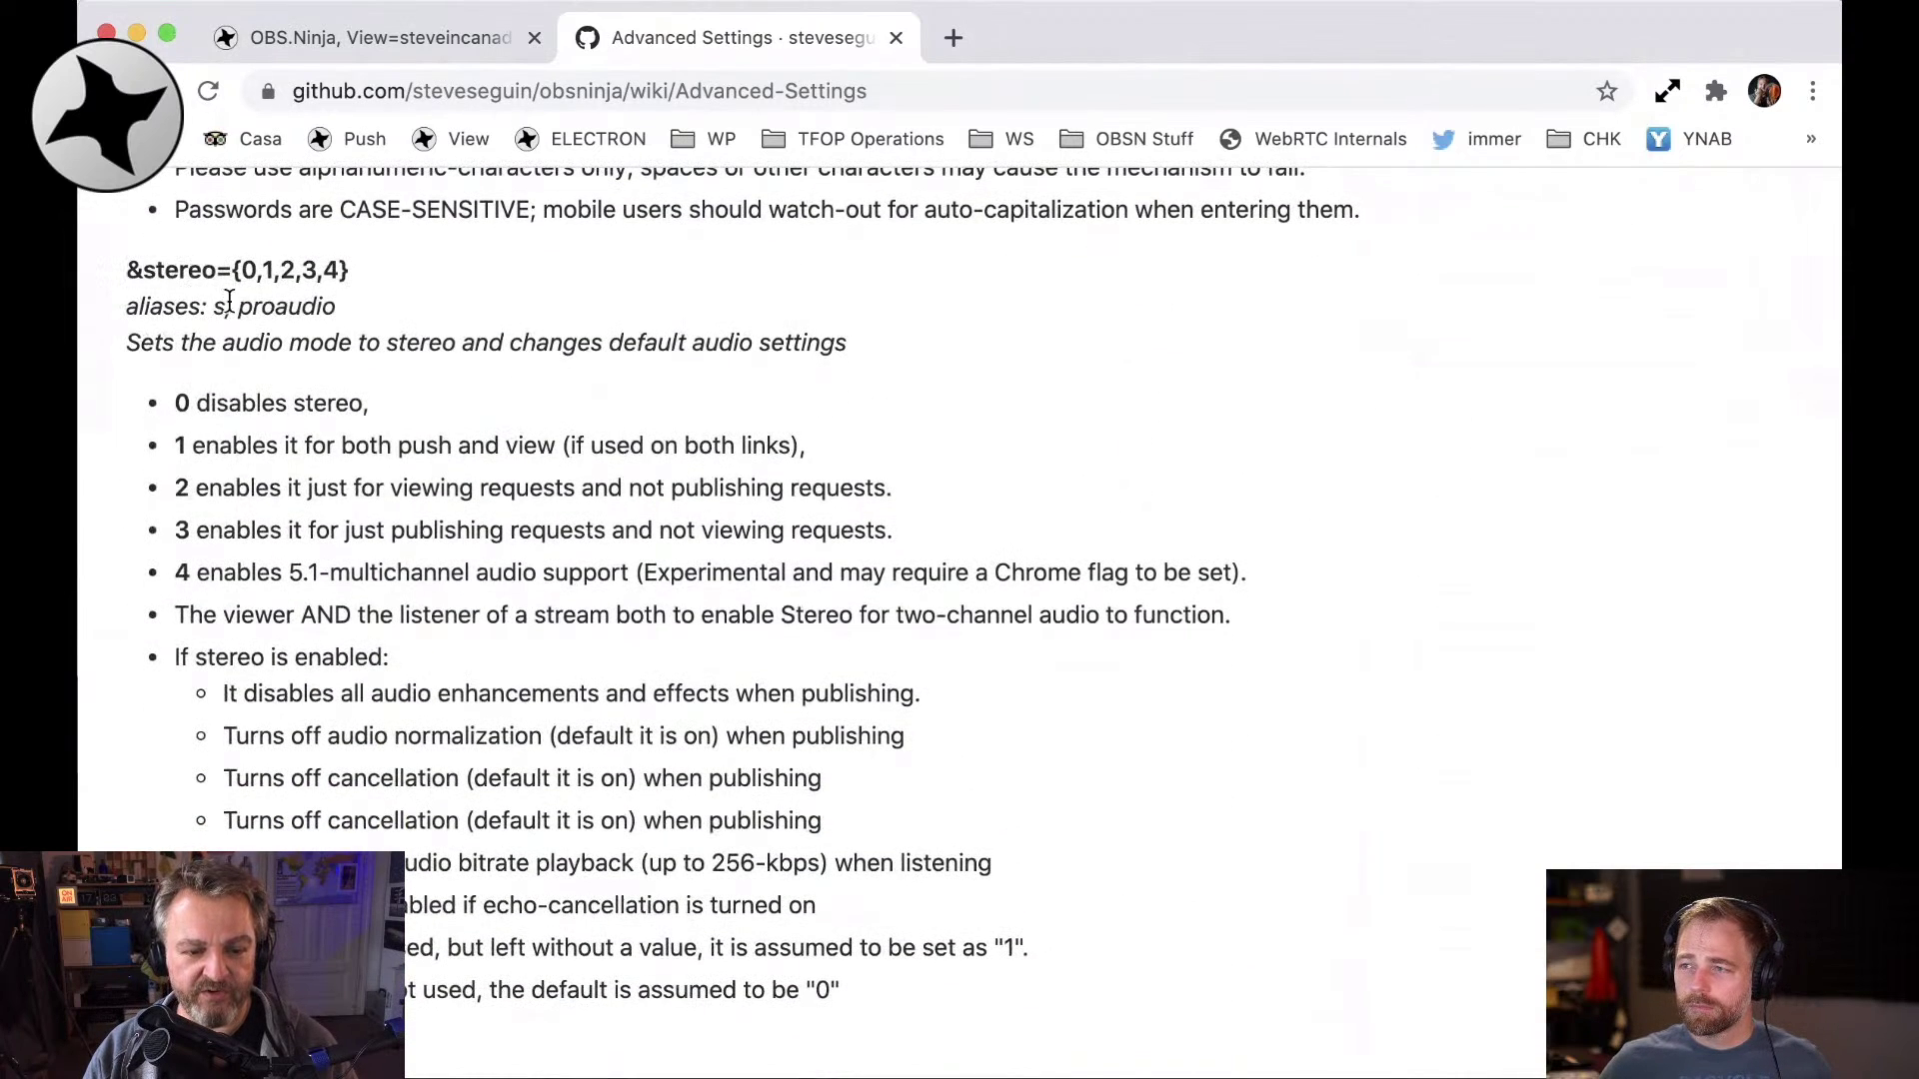
drag(238, 306, 338, 304)
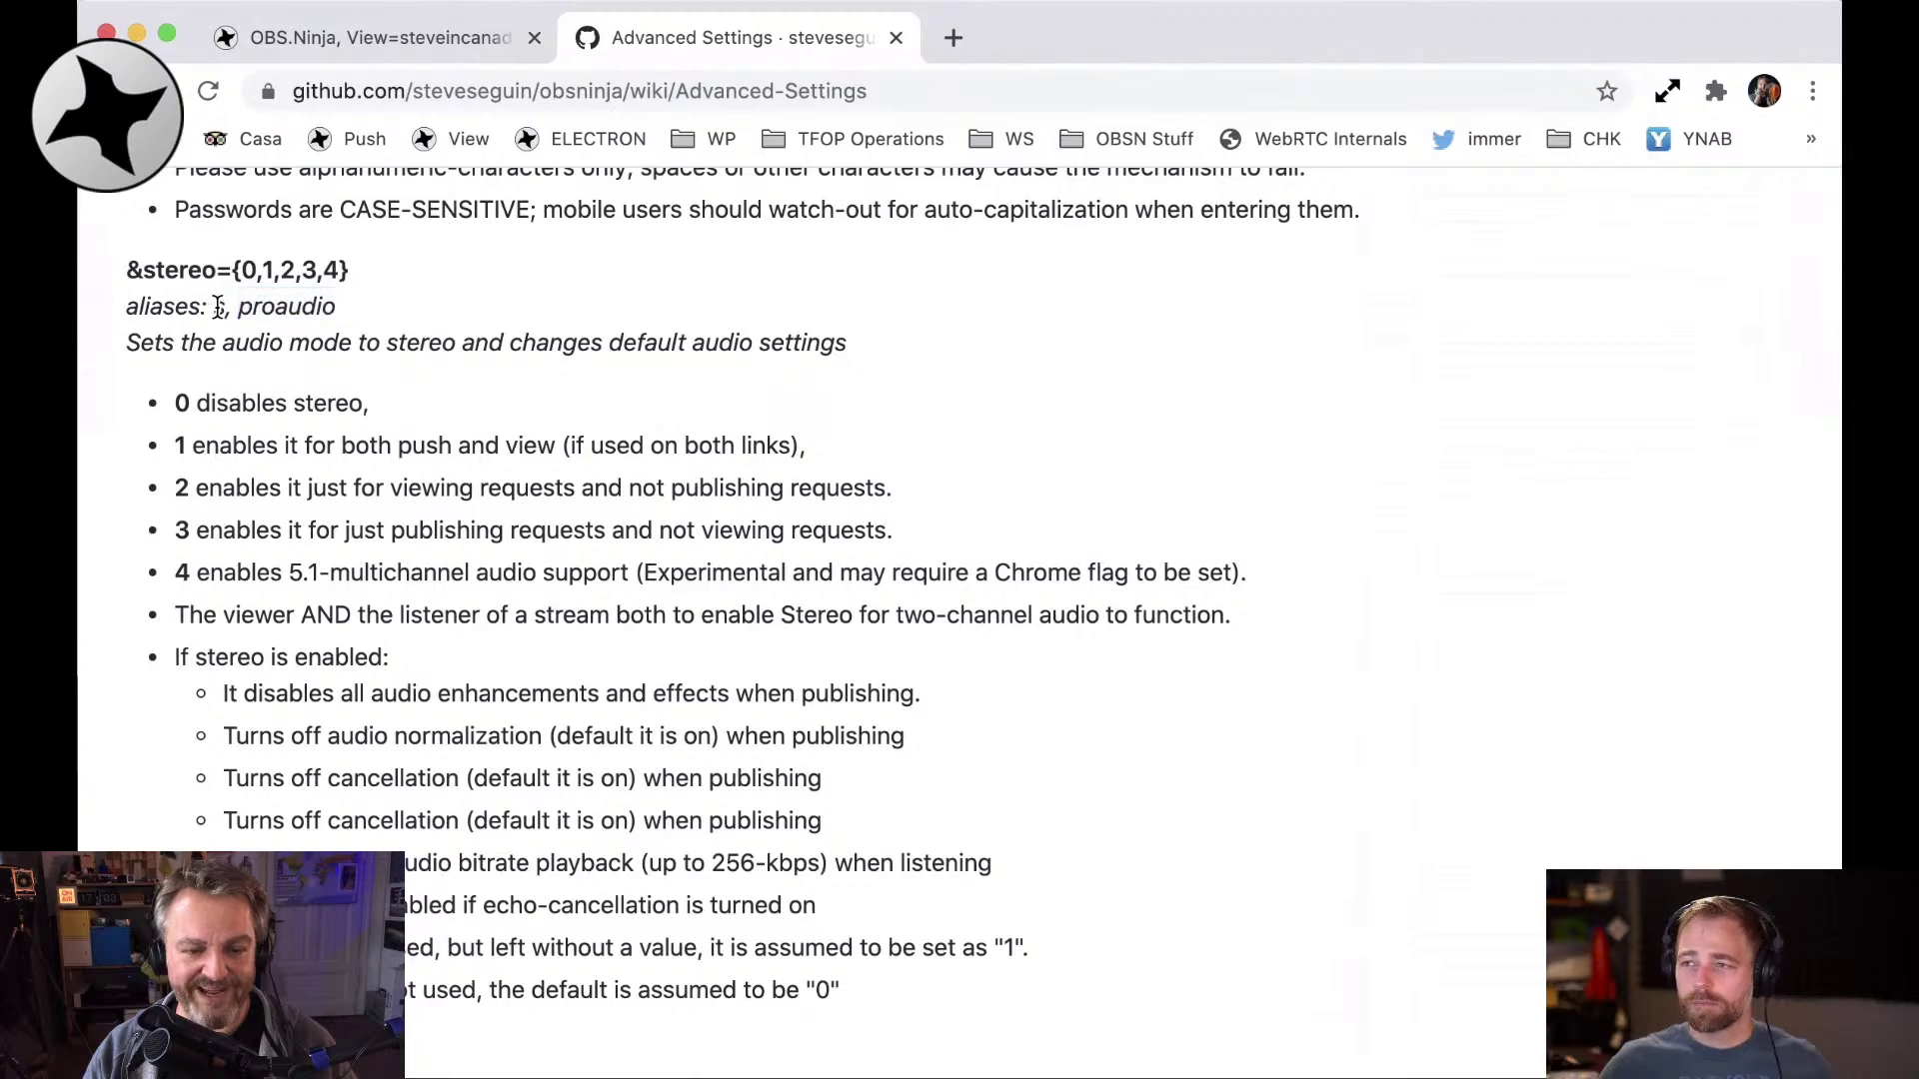
double_click(218, 305)
scroll(832, 356, down, 8)
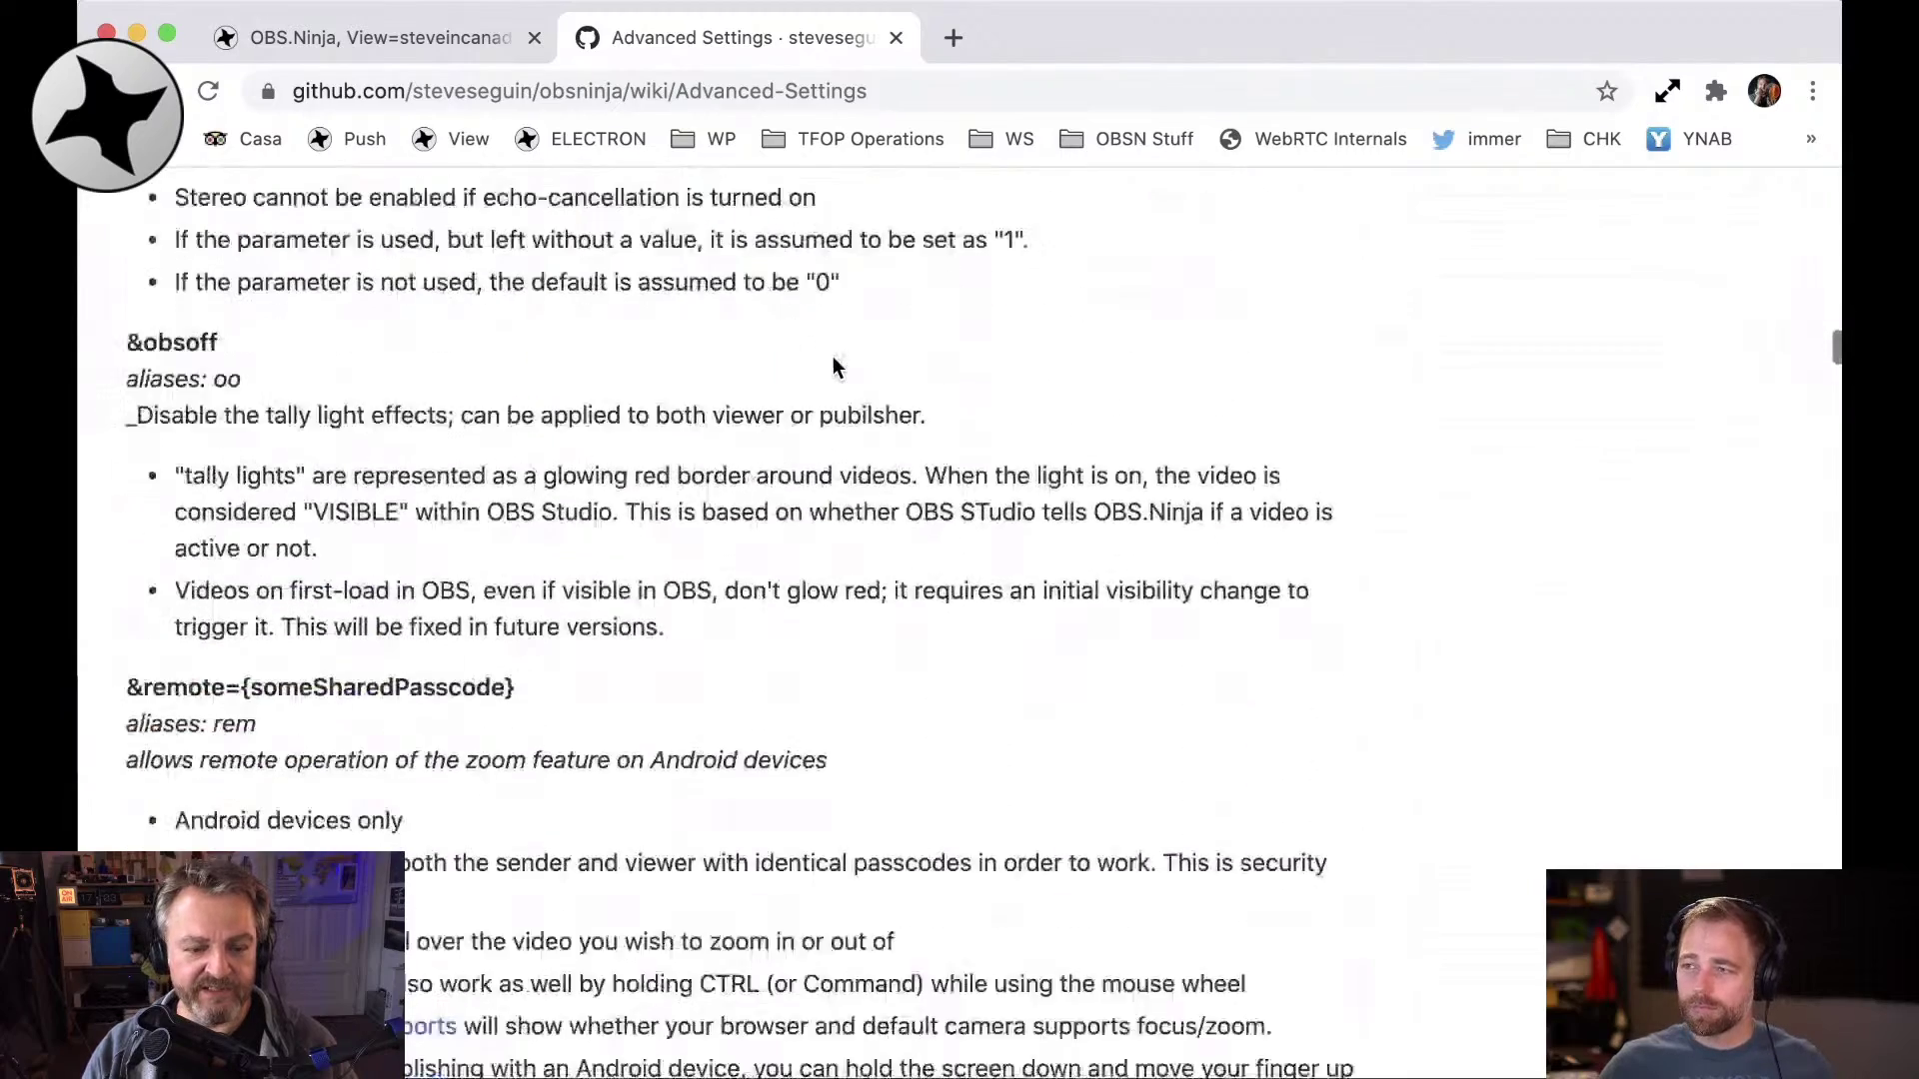
scroll(833, 357, down, 20)
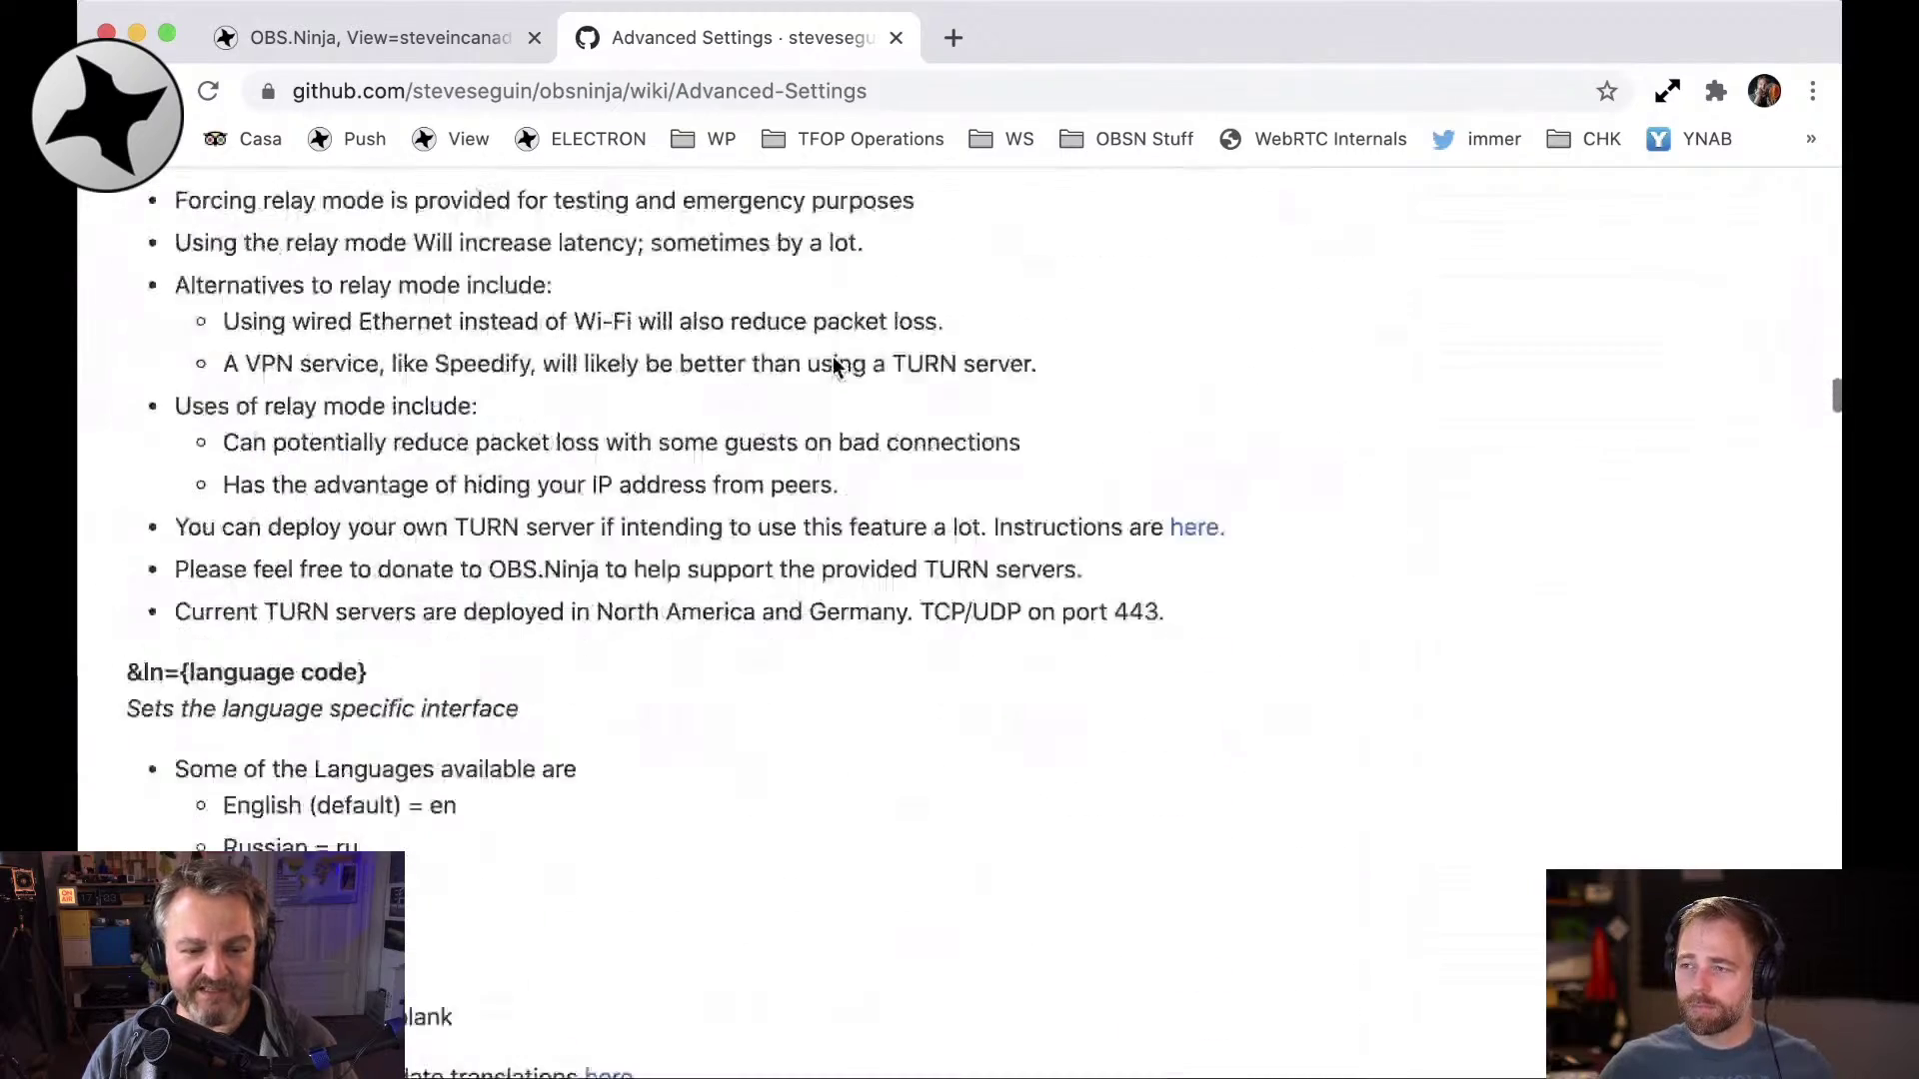
scroll(832, 356, down, 20)
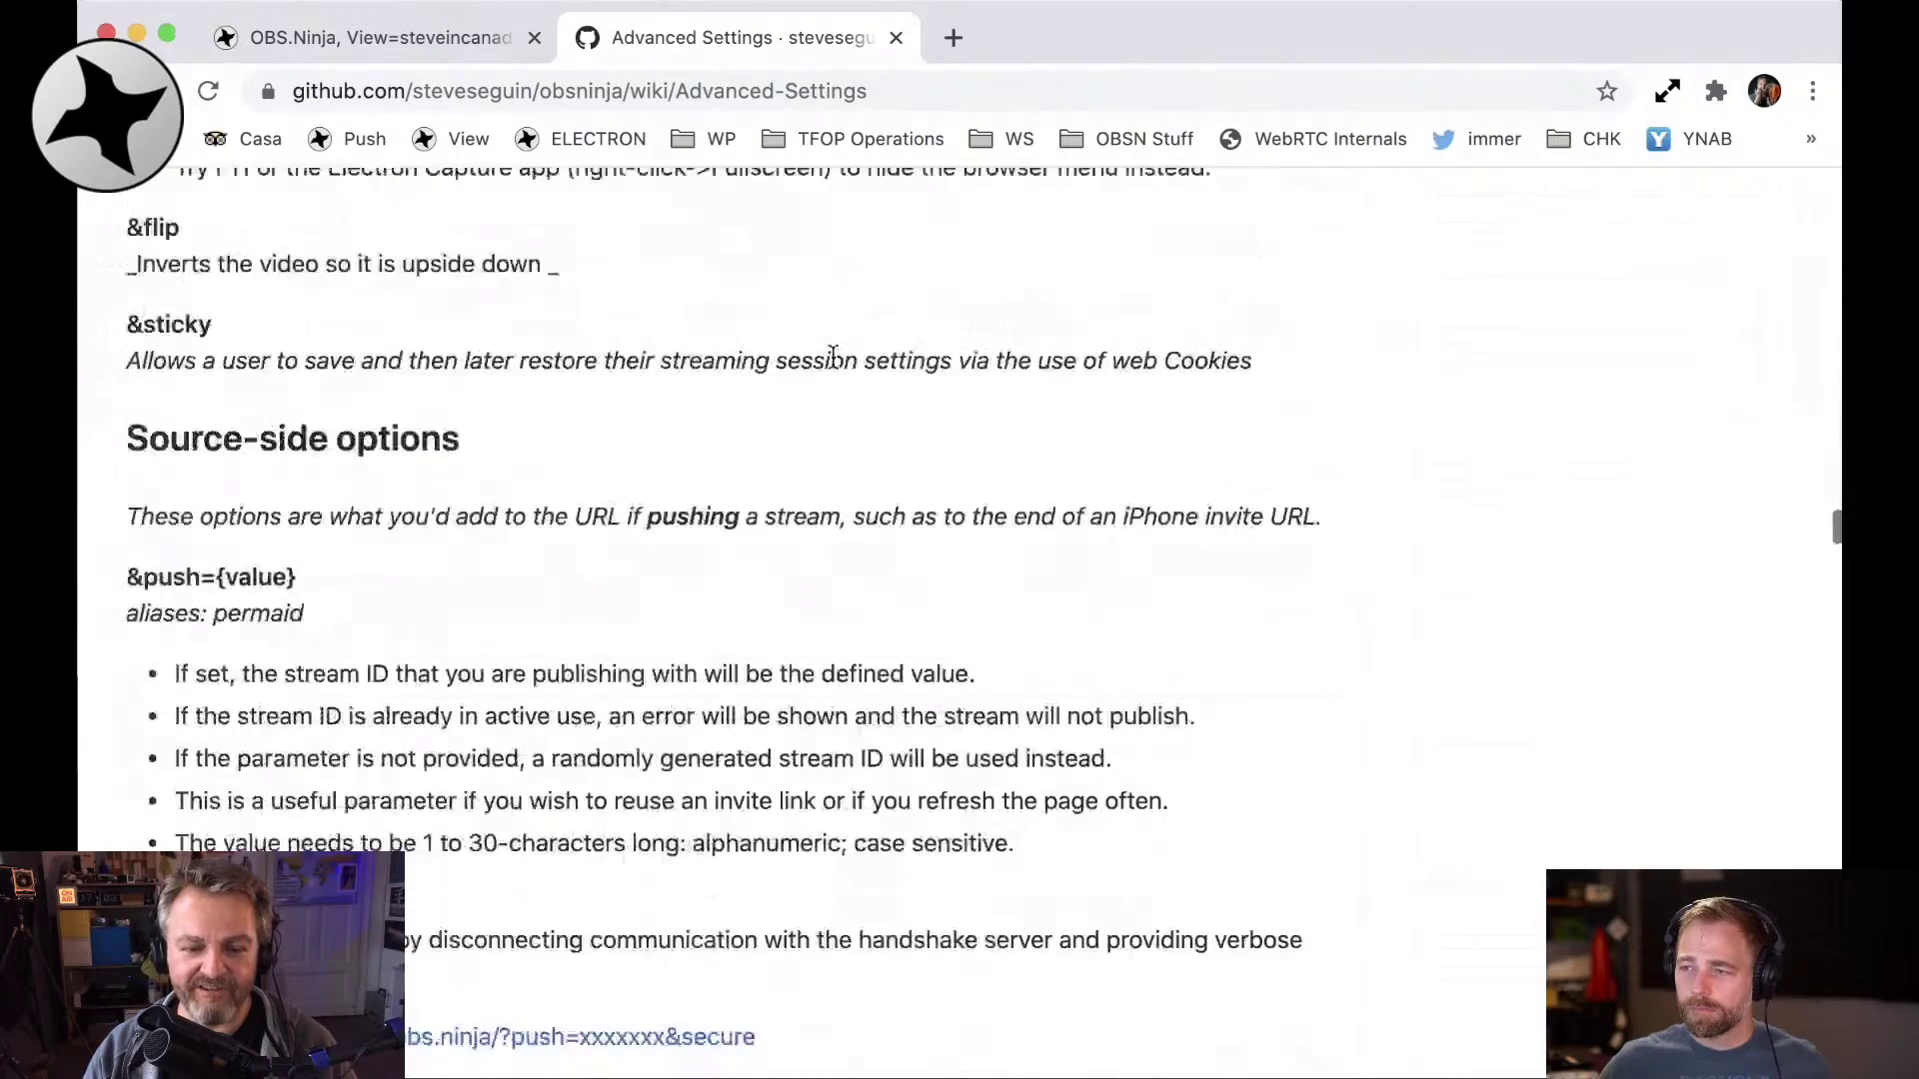
scroll(832, 357, down, 20)
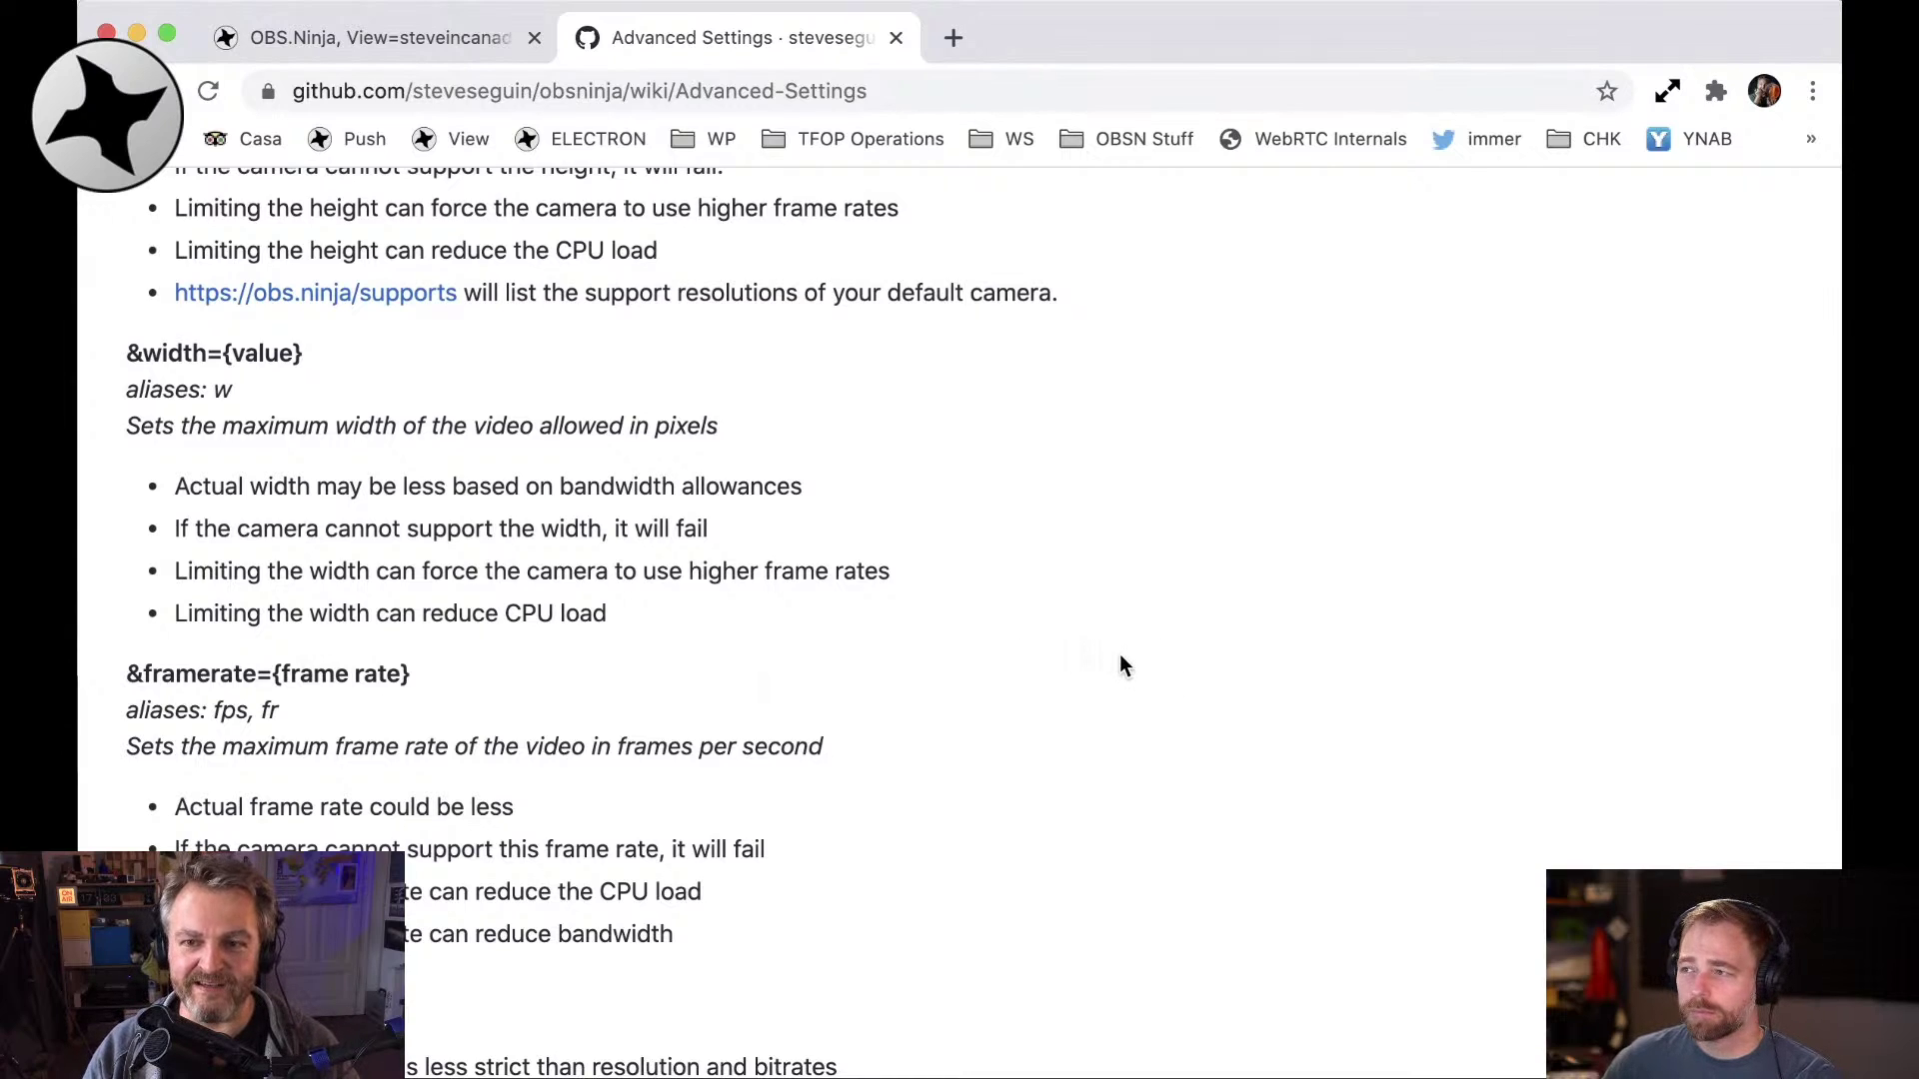
scroll(1128, 660, down, 6)
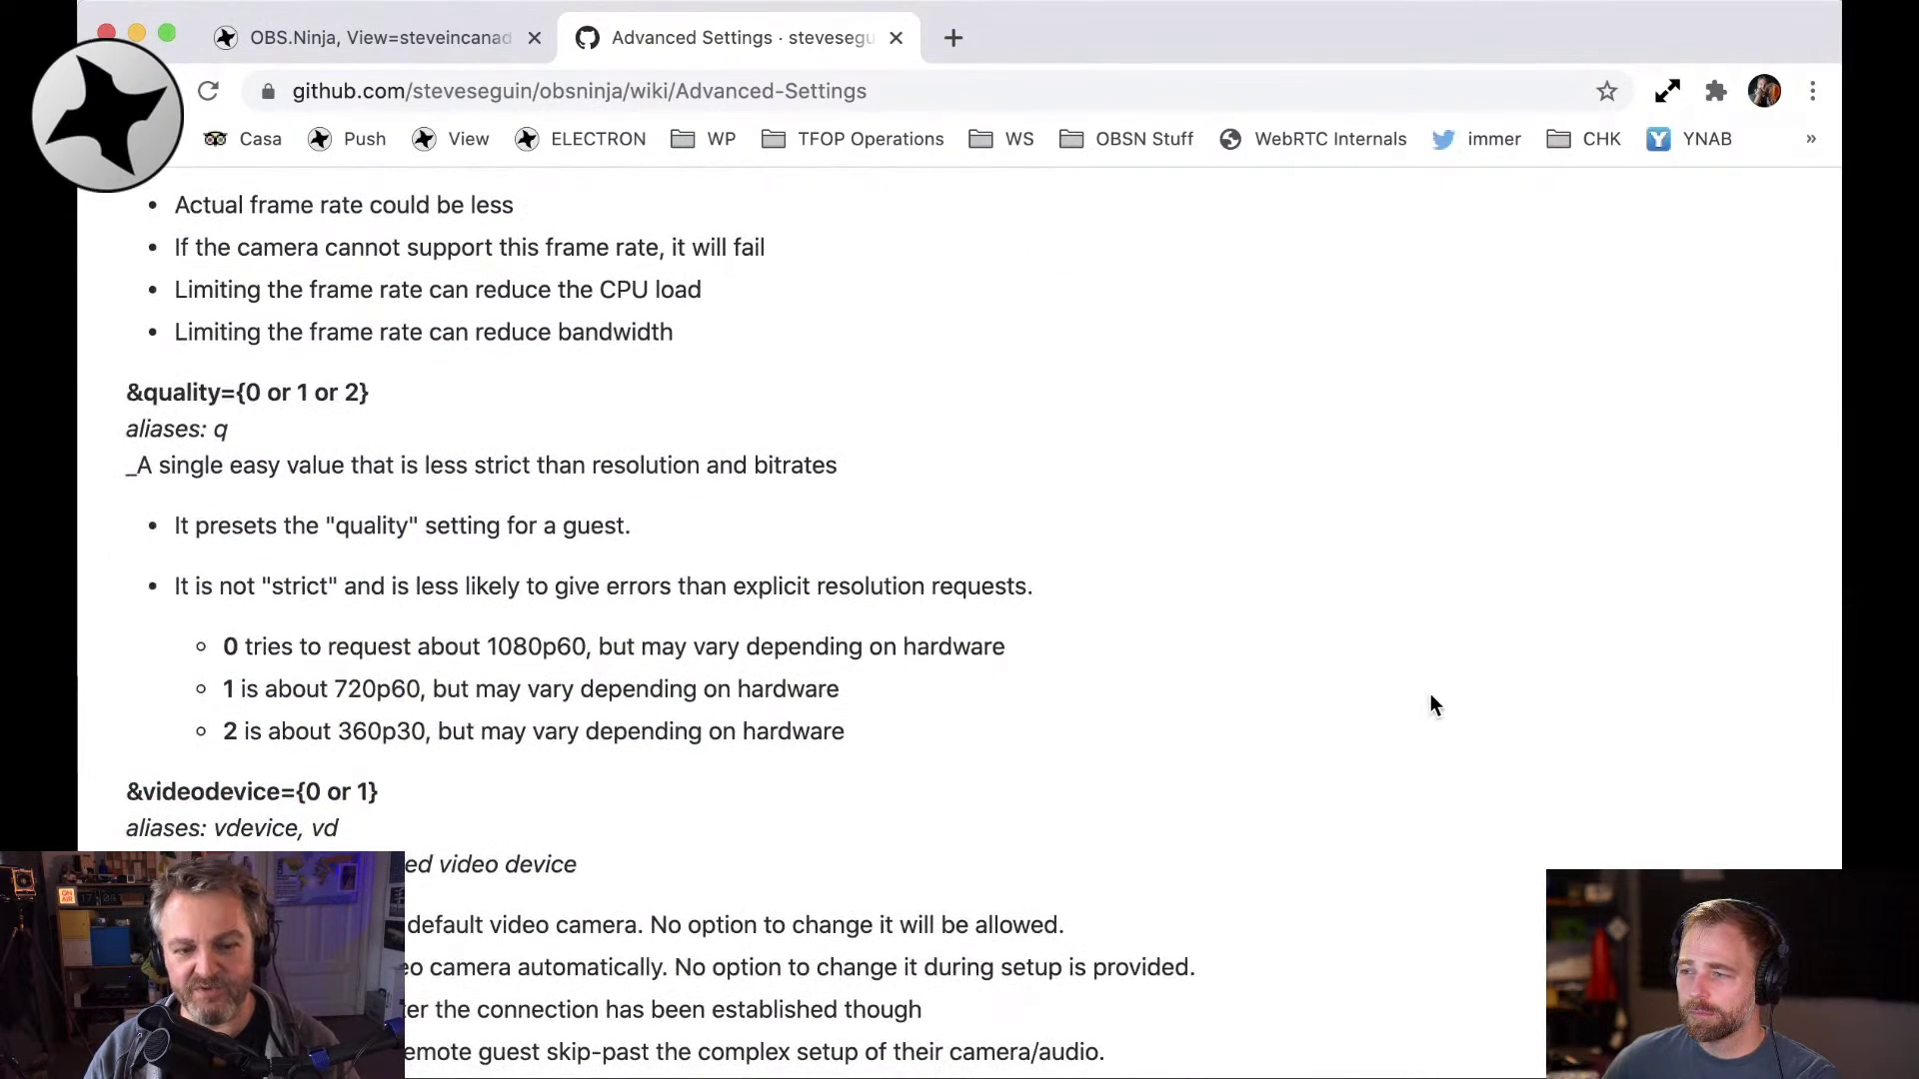
scroll(1437, 700, down, 9)
scroll(1437, 699, up, 5)
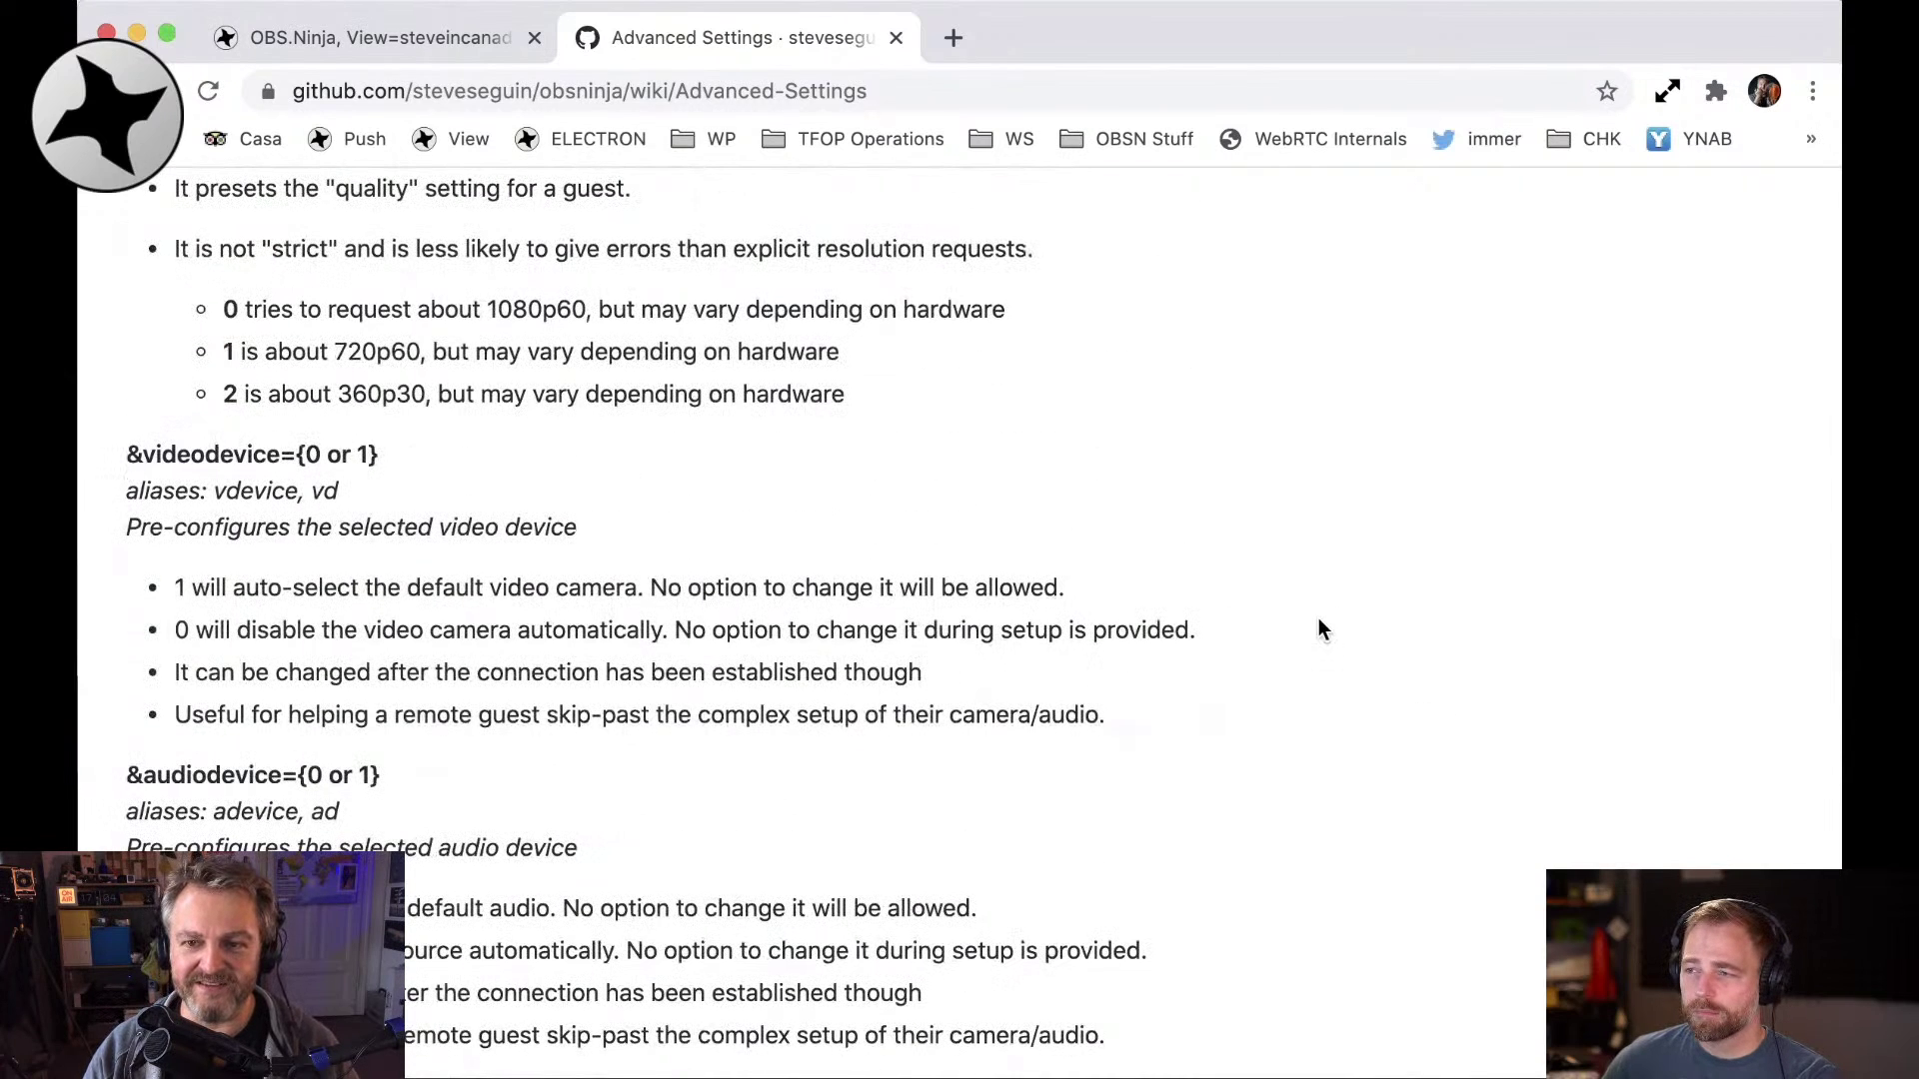
scroll(1339, 626, down, 5)
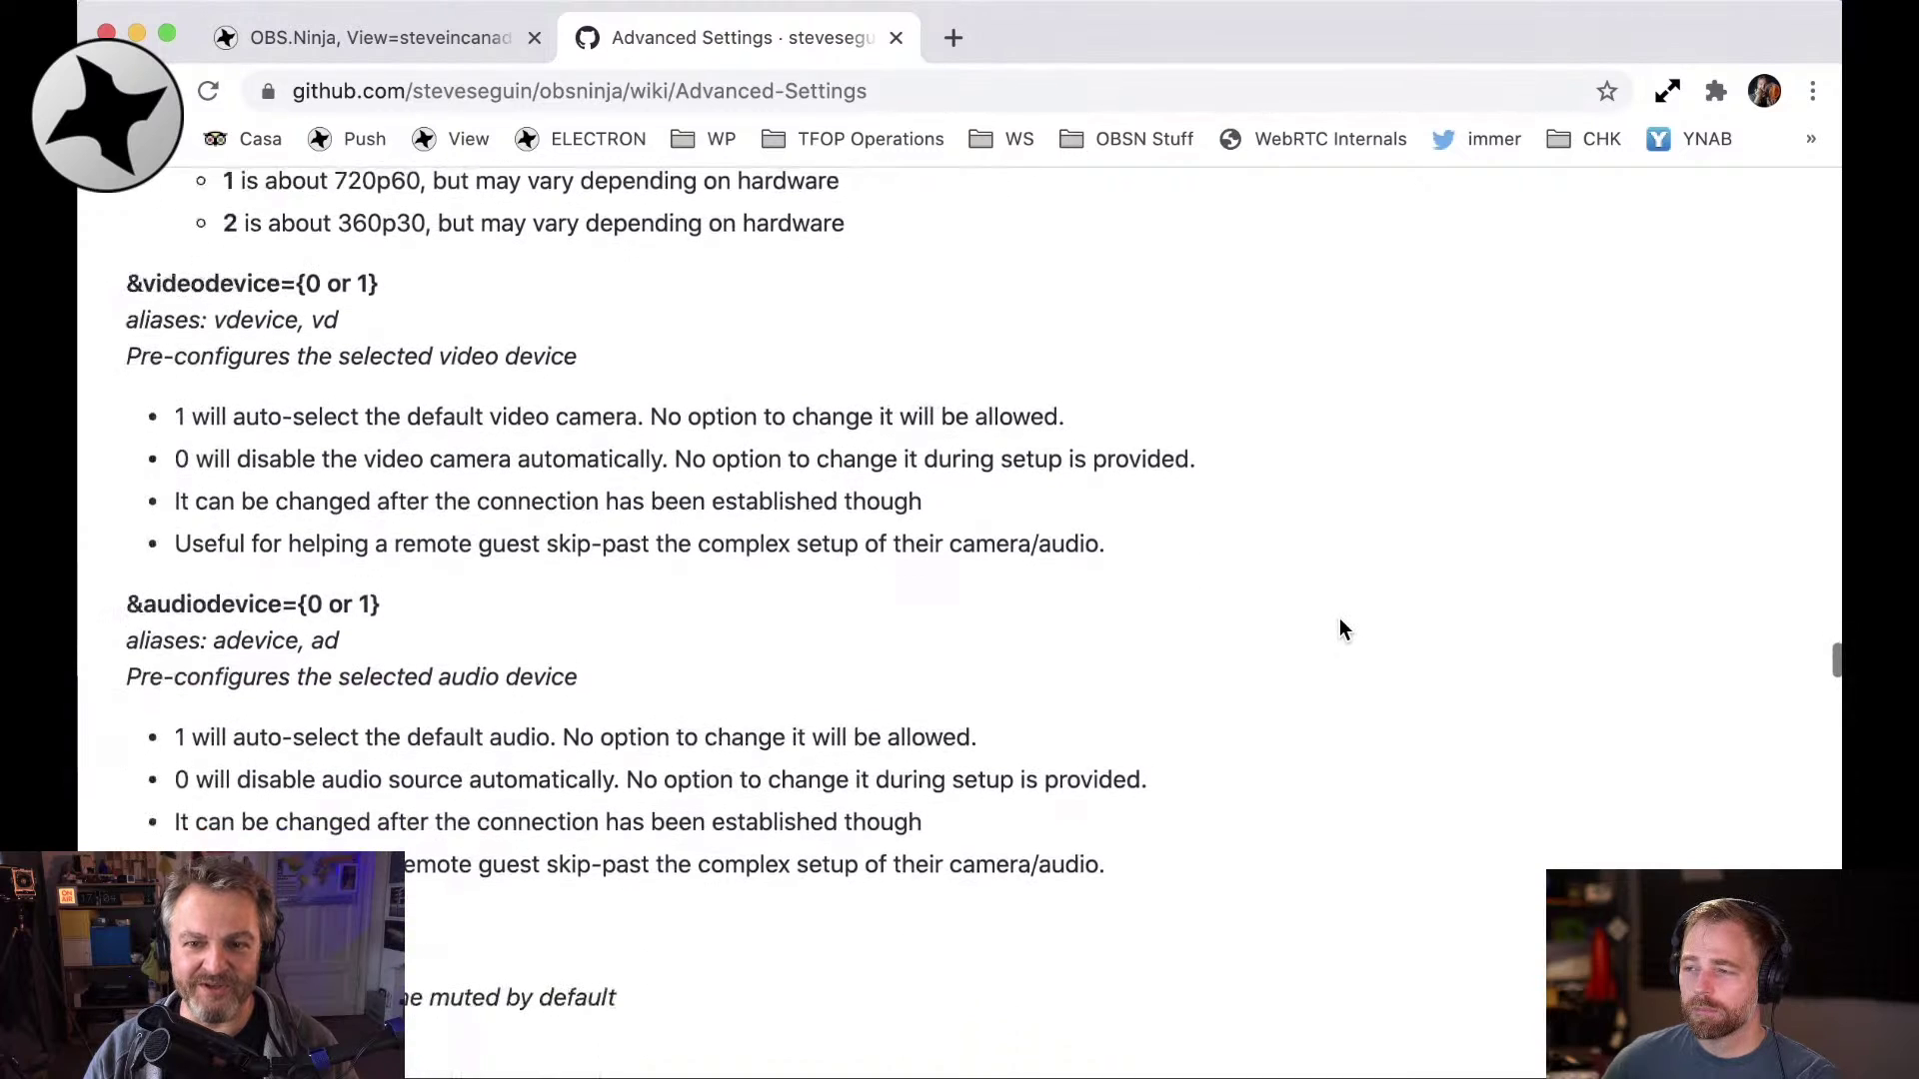
scroll(1339, 629, up, 1)
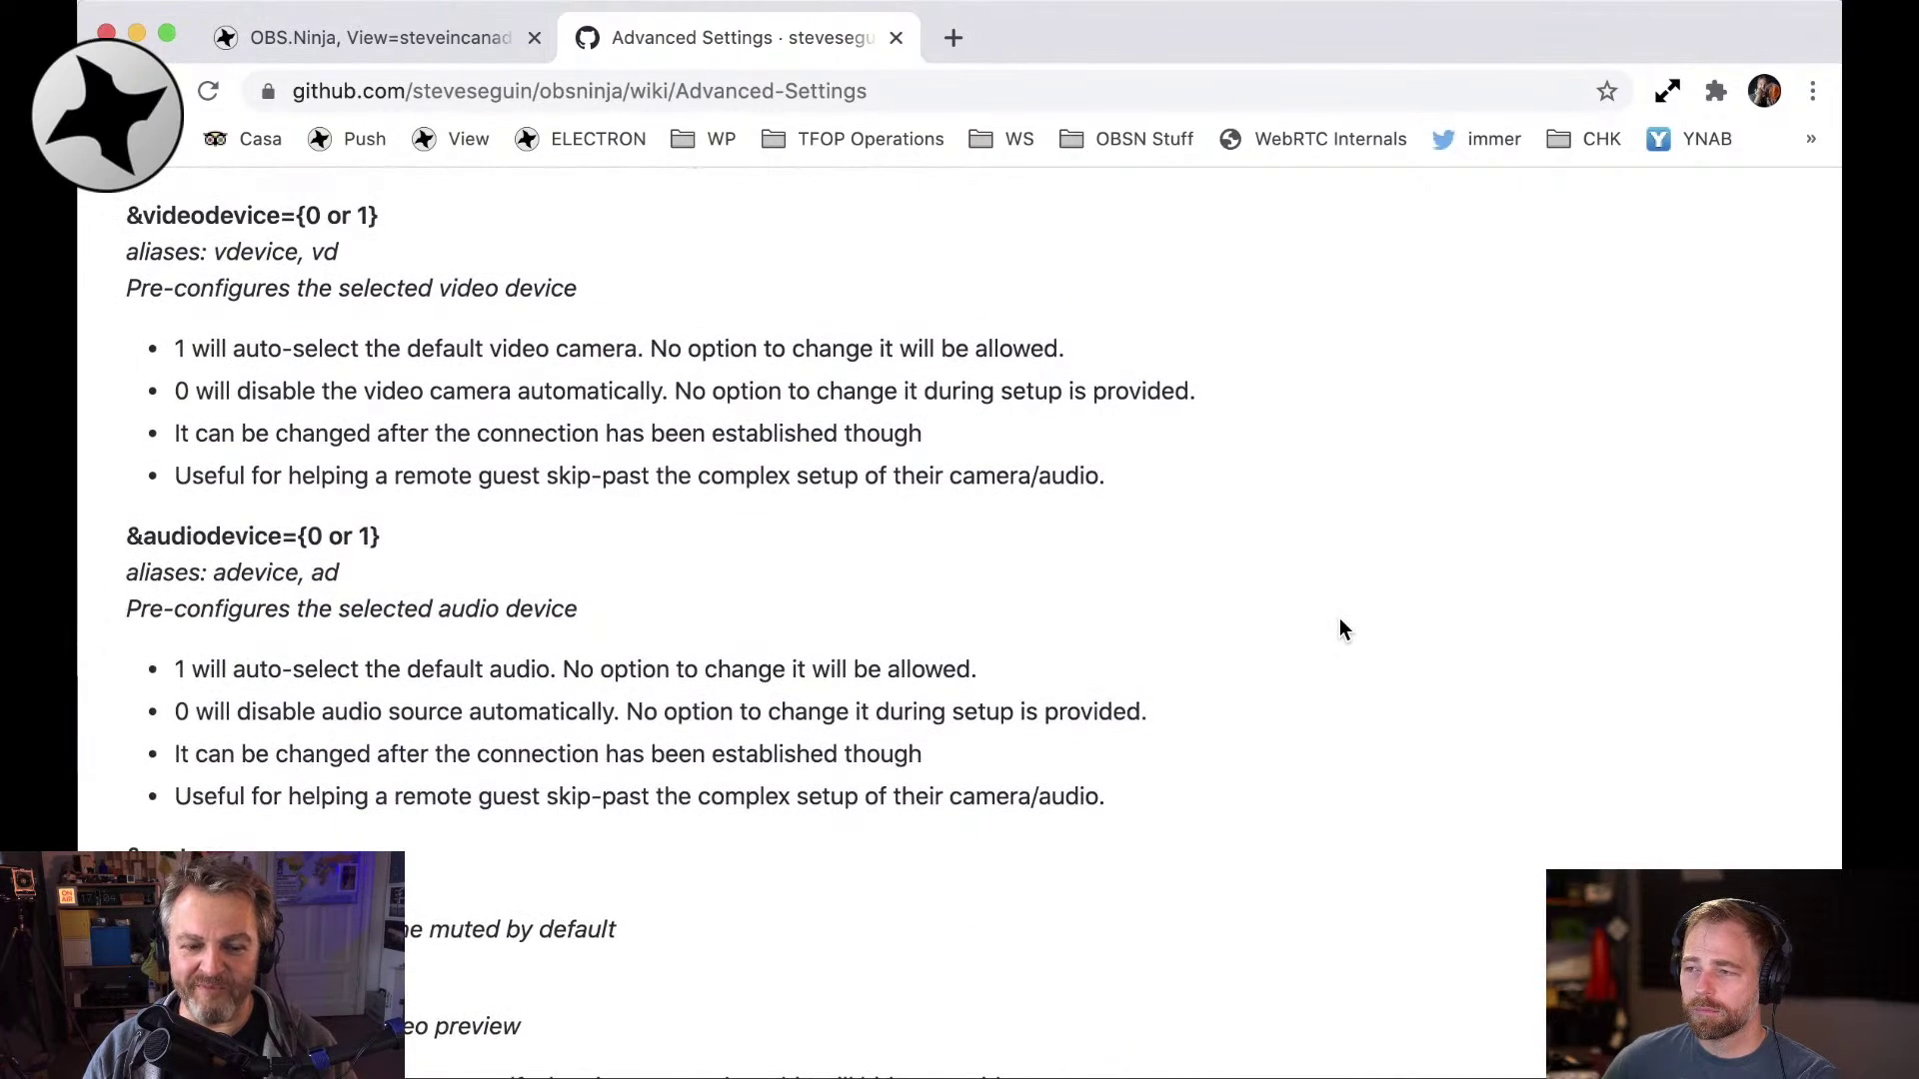
scroll(1343, 619, down, 9)
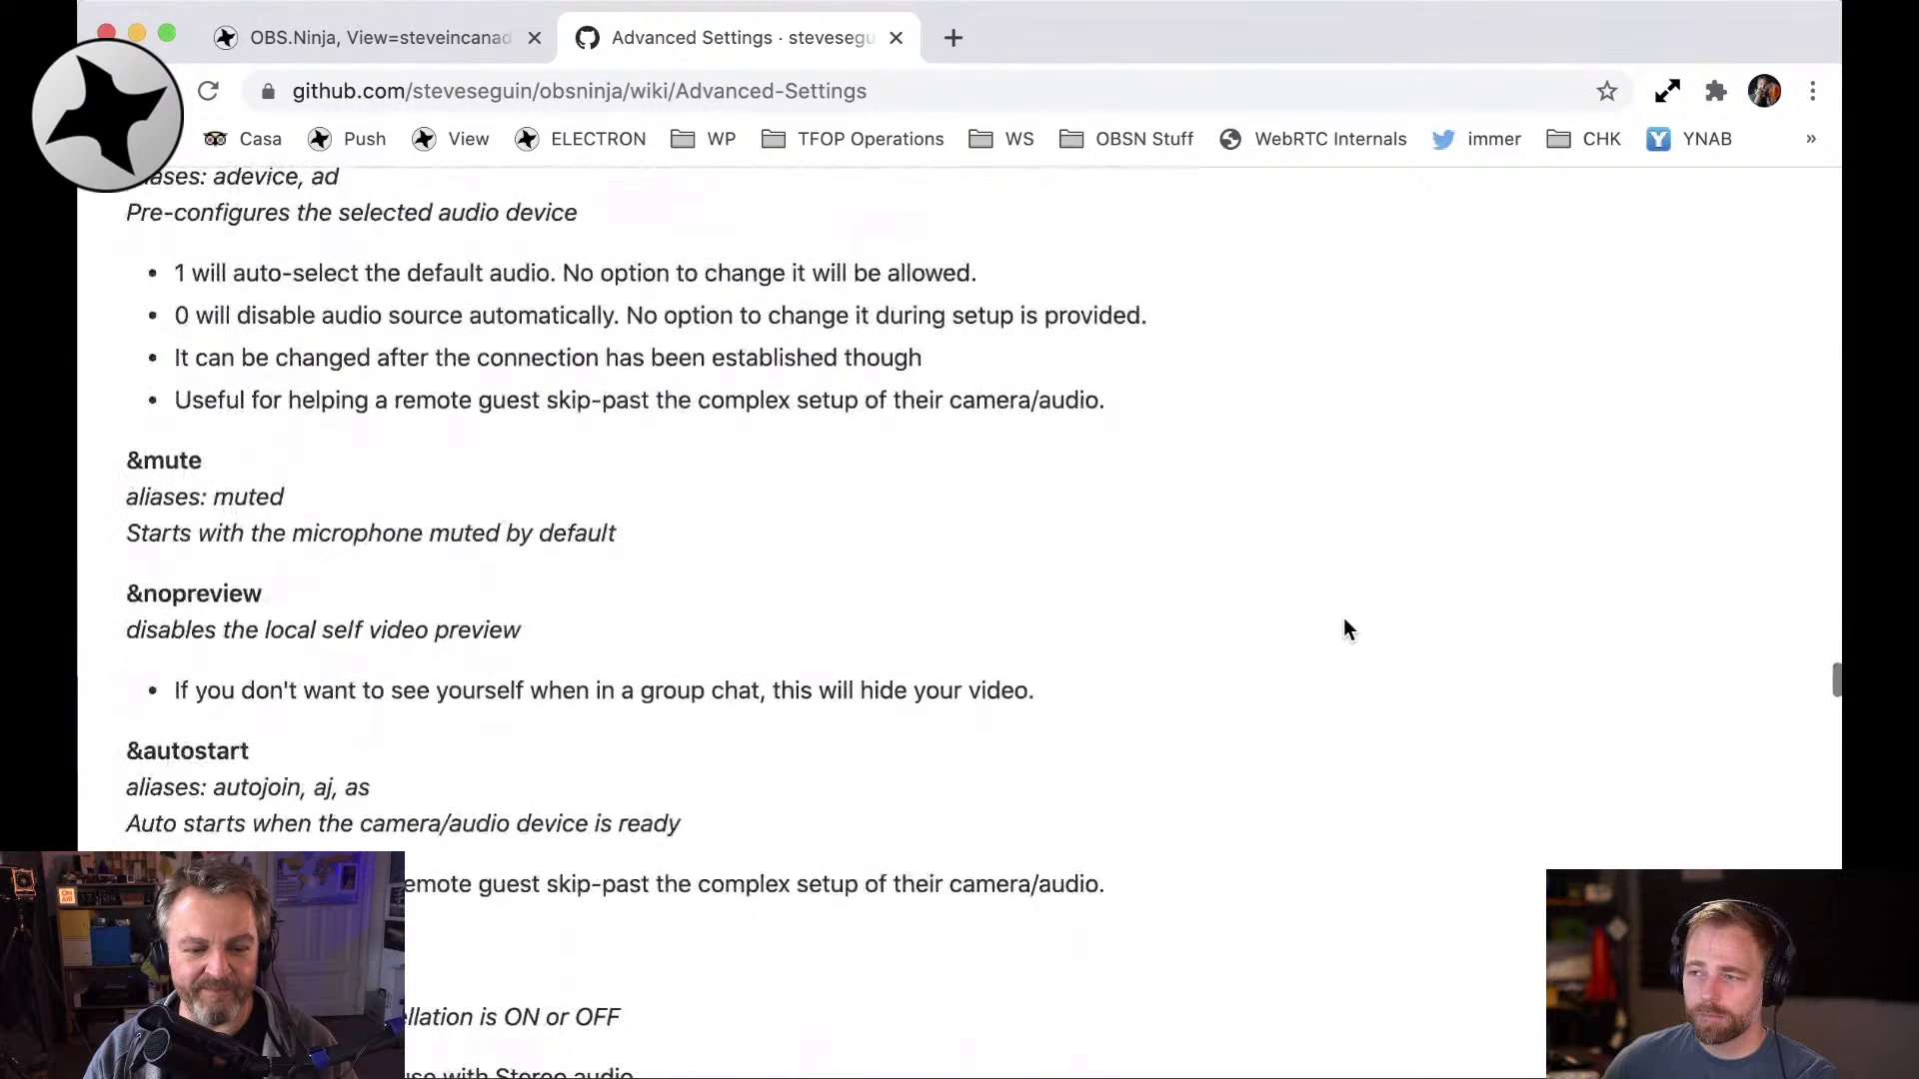
scroll(1354, 625, down, 5)
scroll(1362, 626, down, 1)
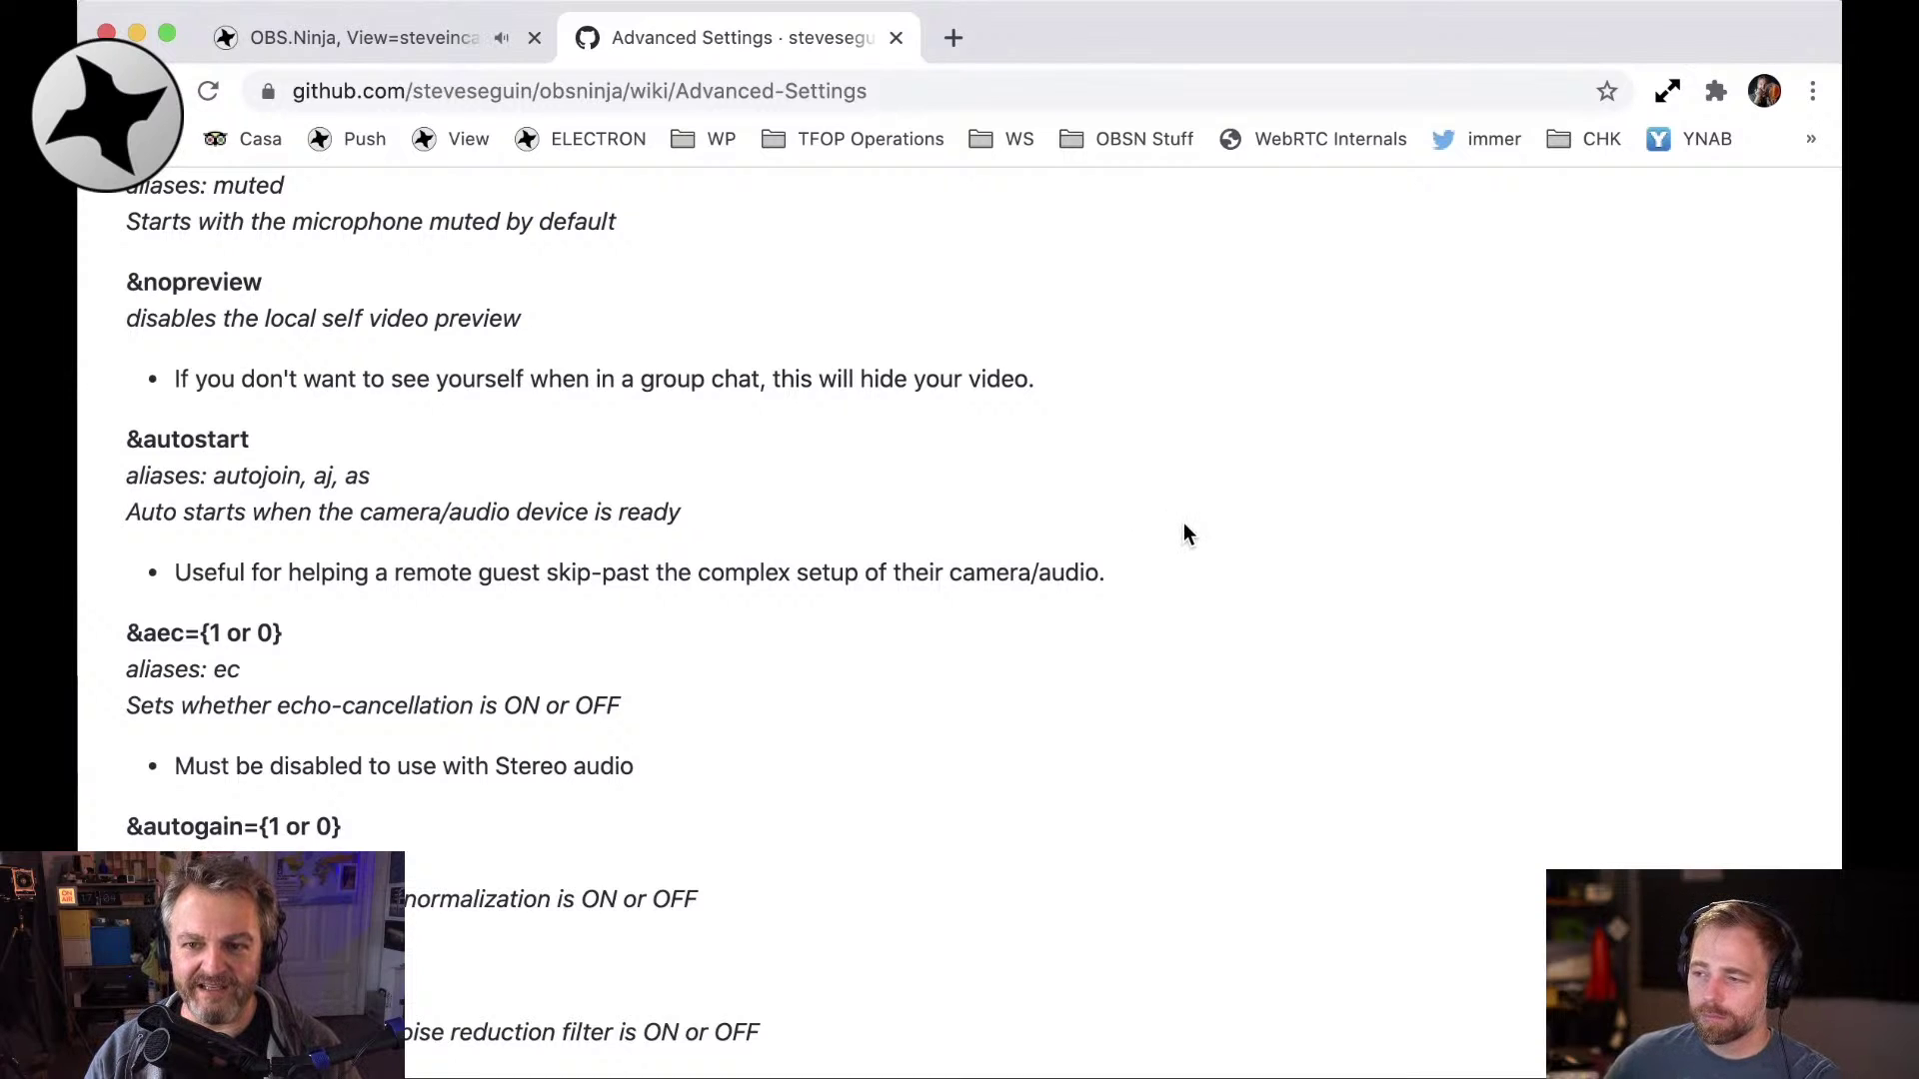
scroll(1184, 527, down, 2)
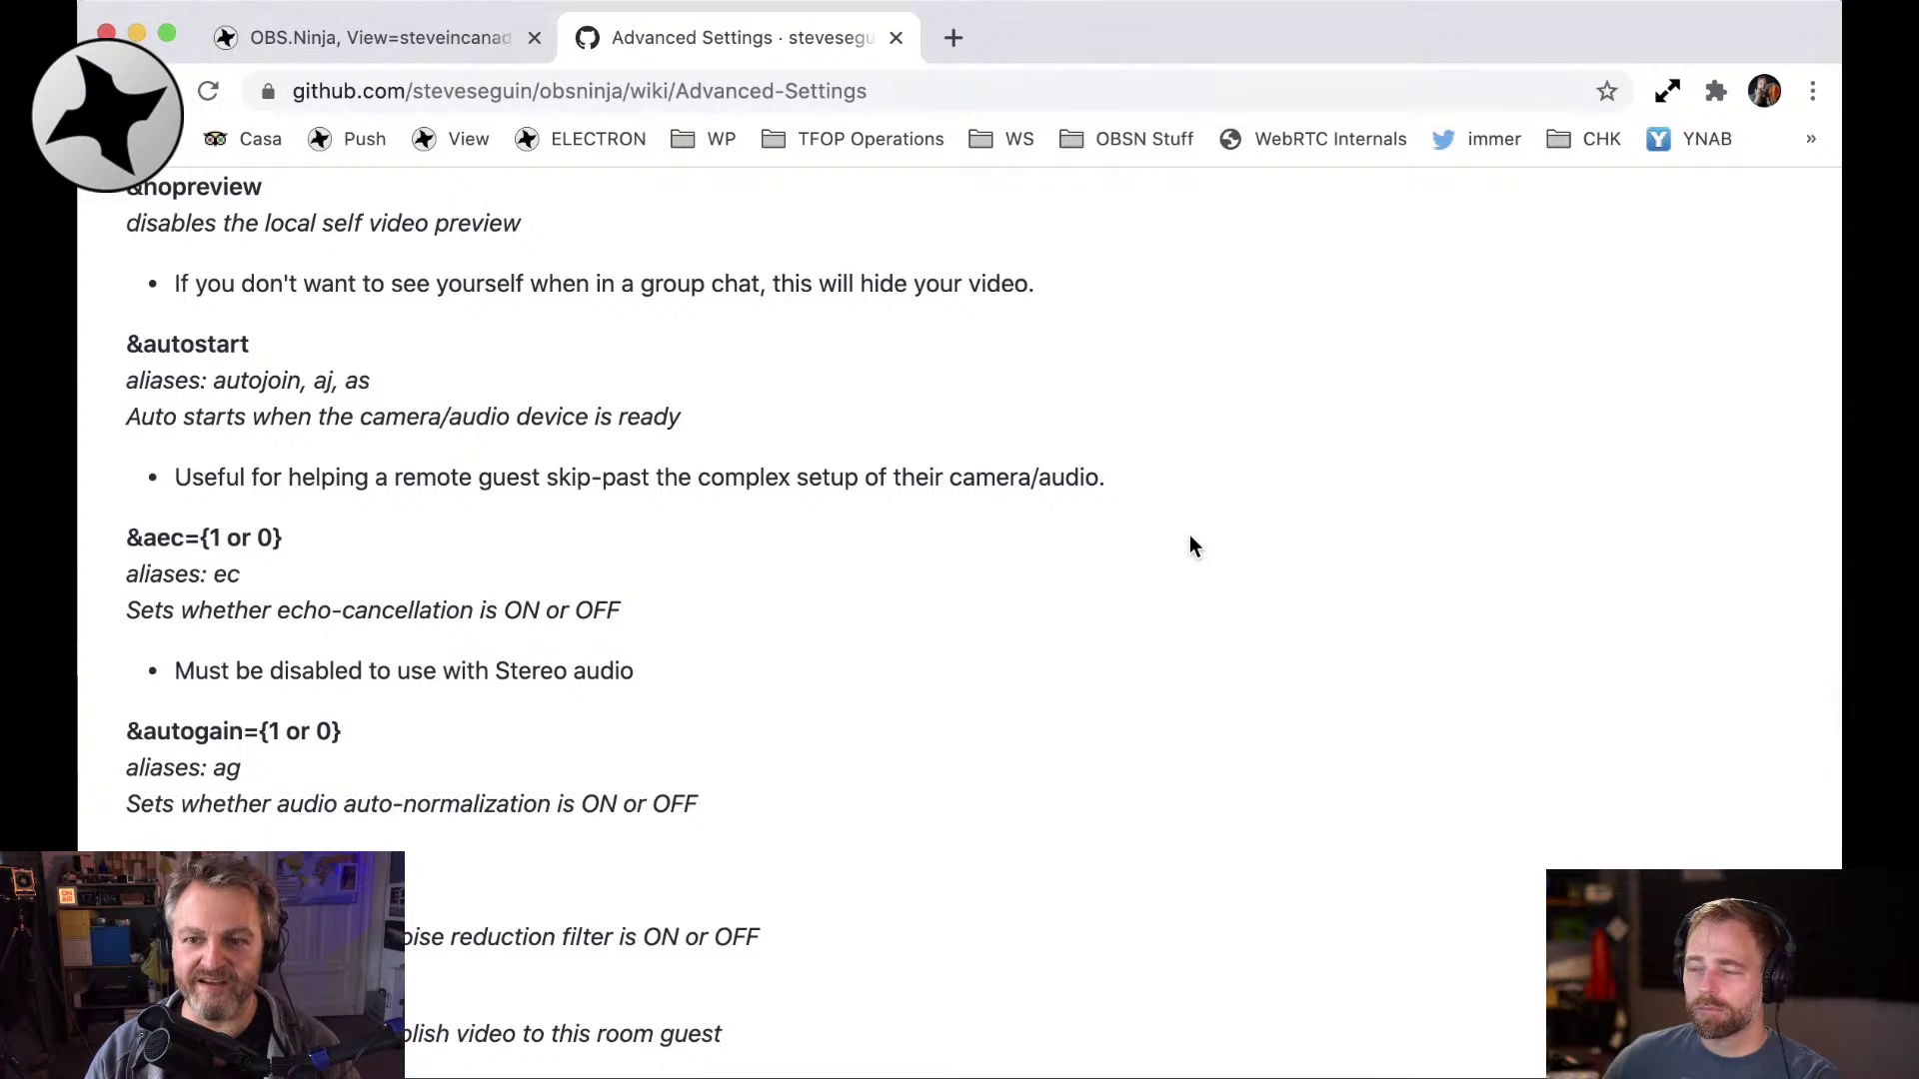
scroll(1189, 544, down, 15)
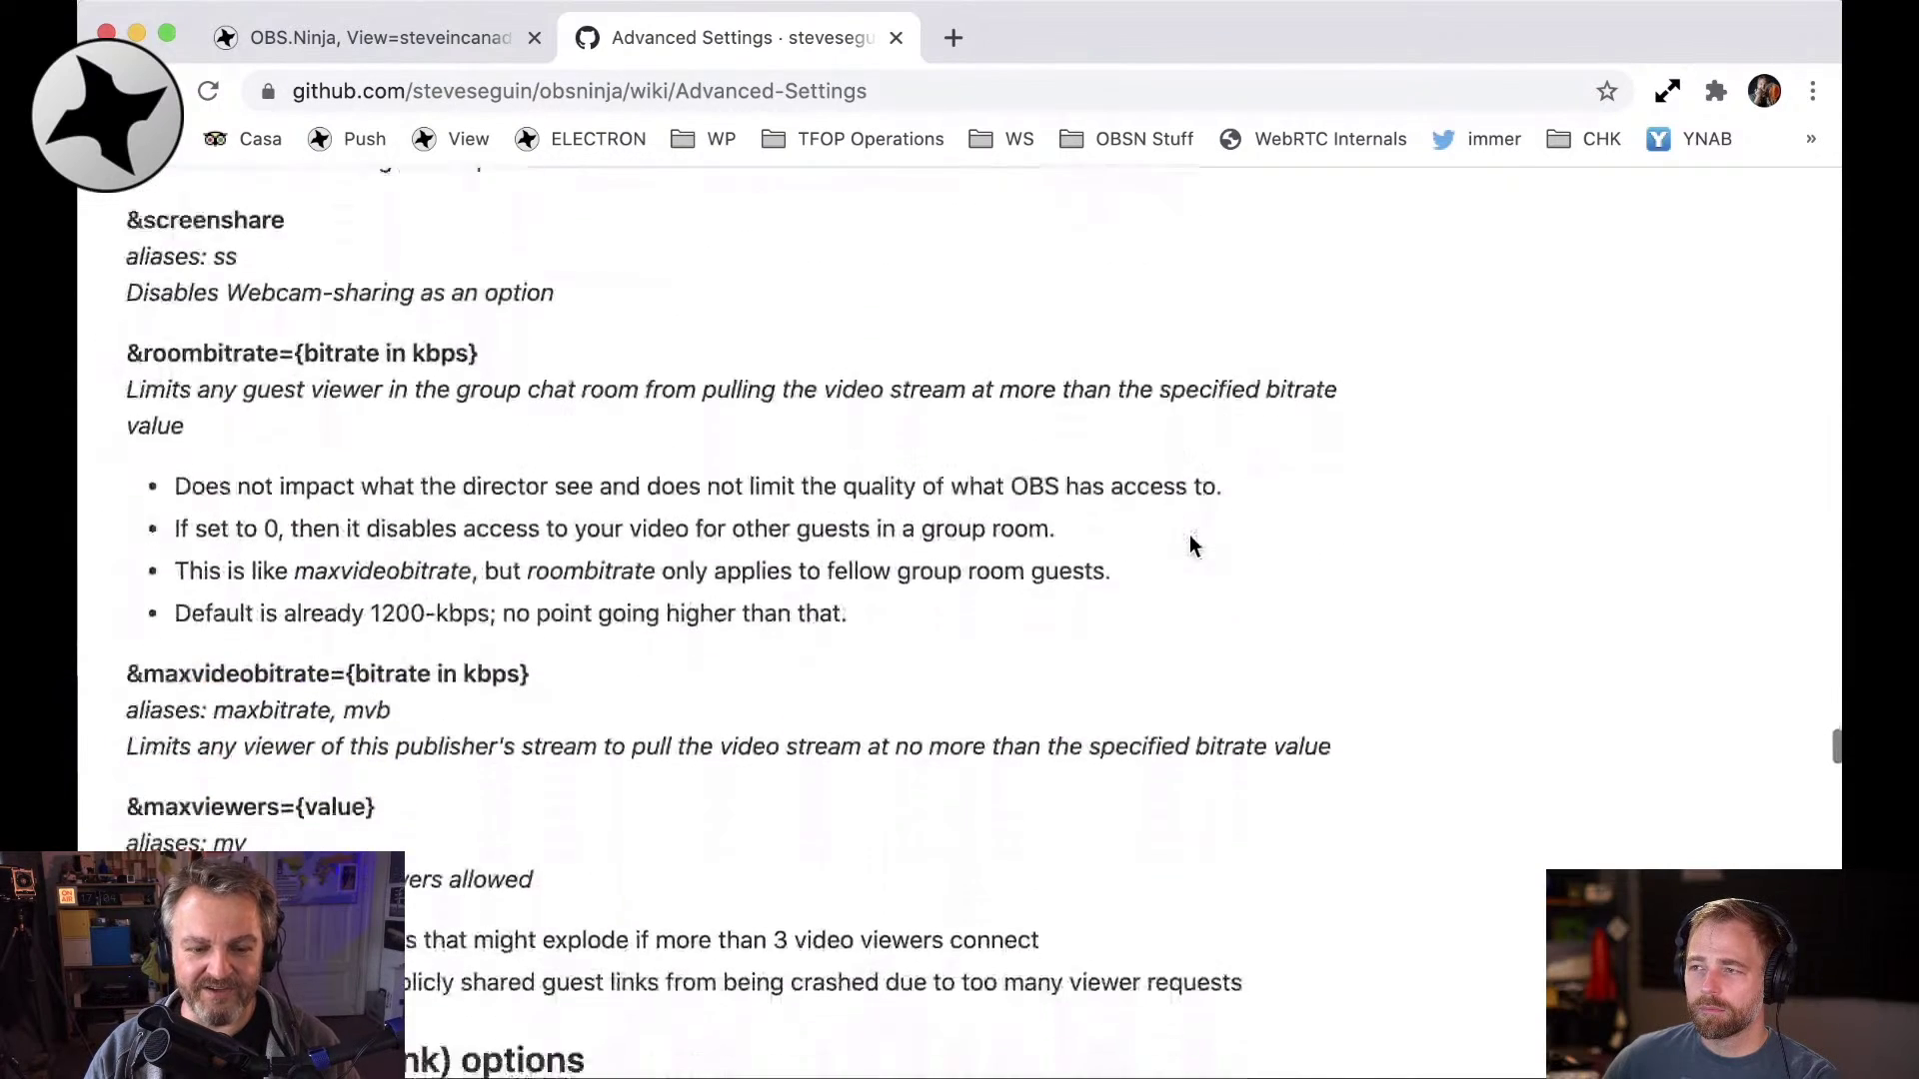
scroll(1190, 539, down, 2)
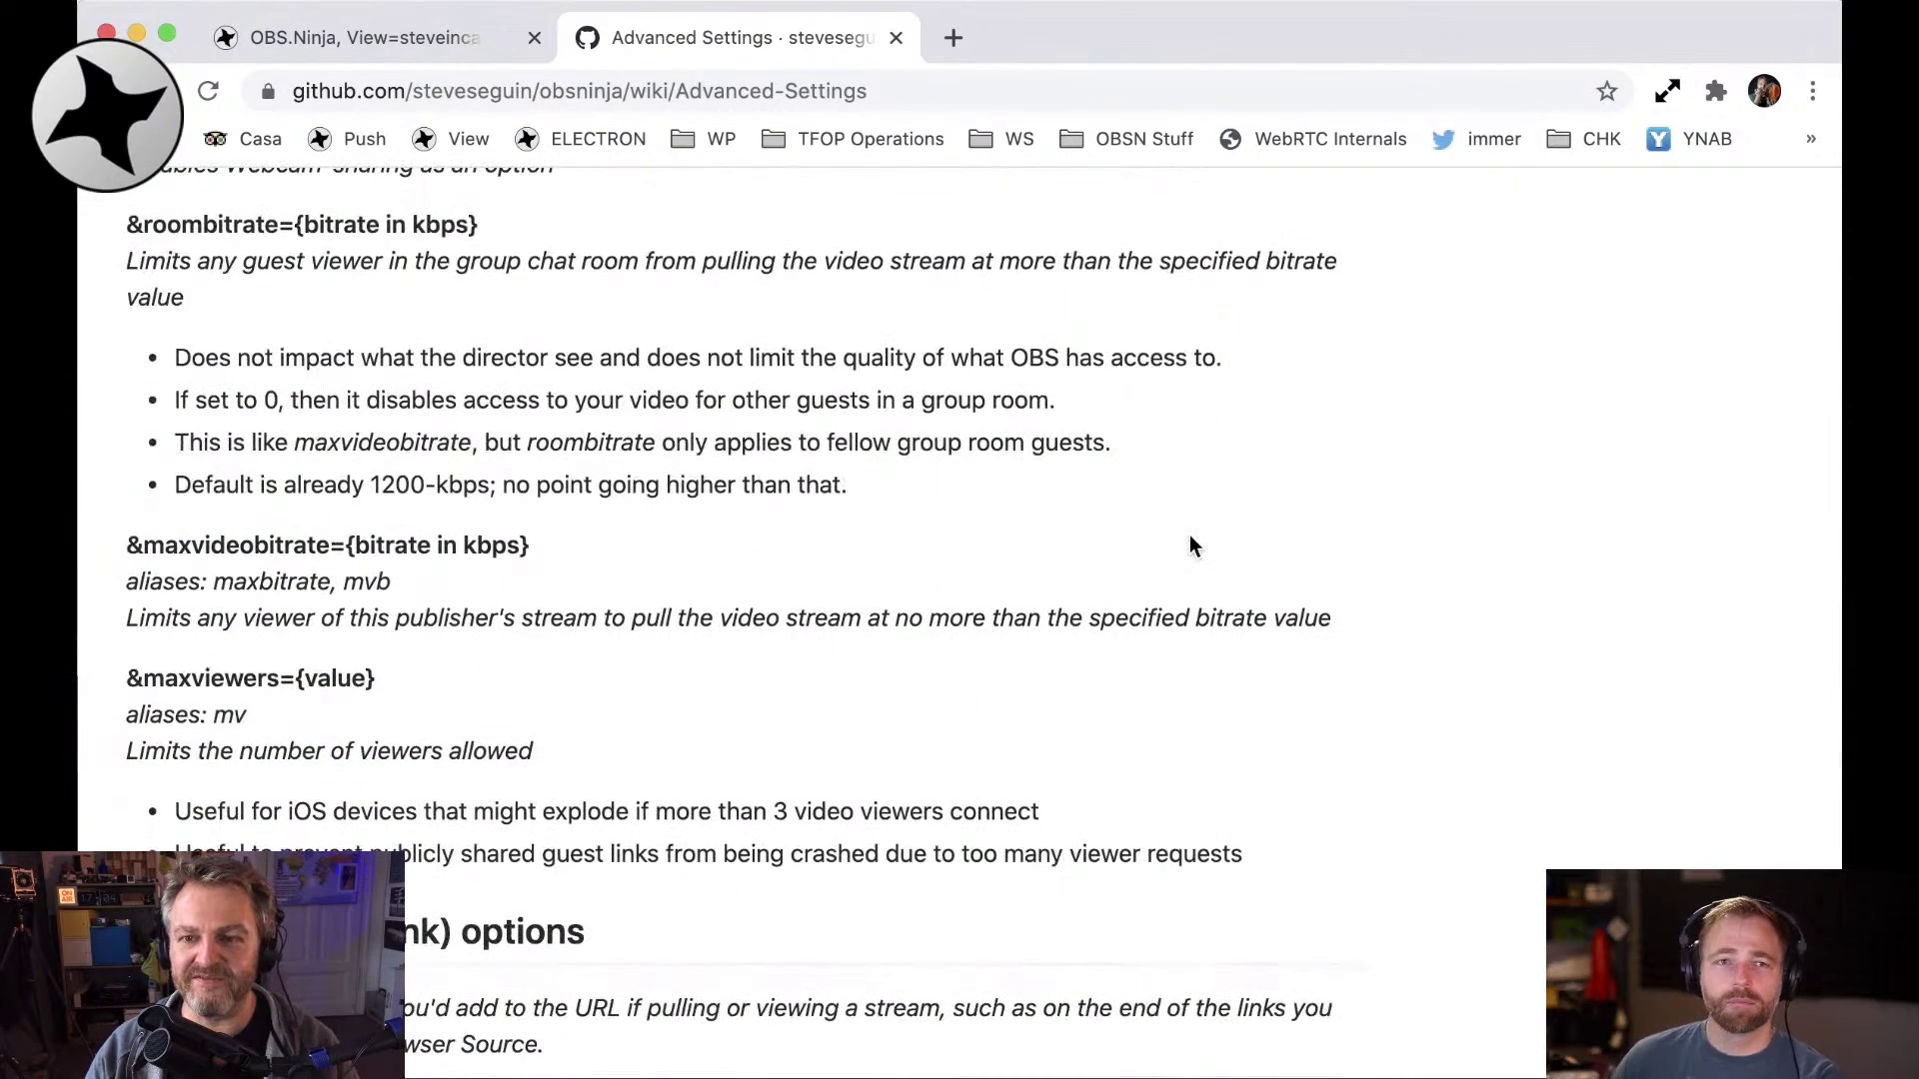
scroll(1189, 543, down, 5)
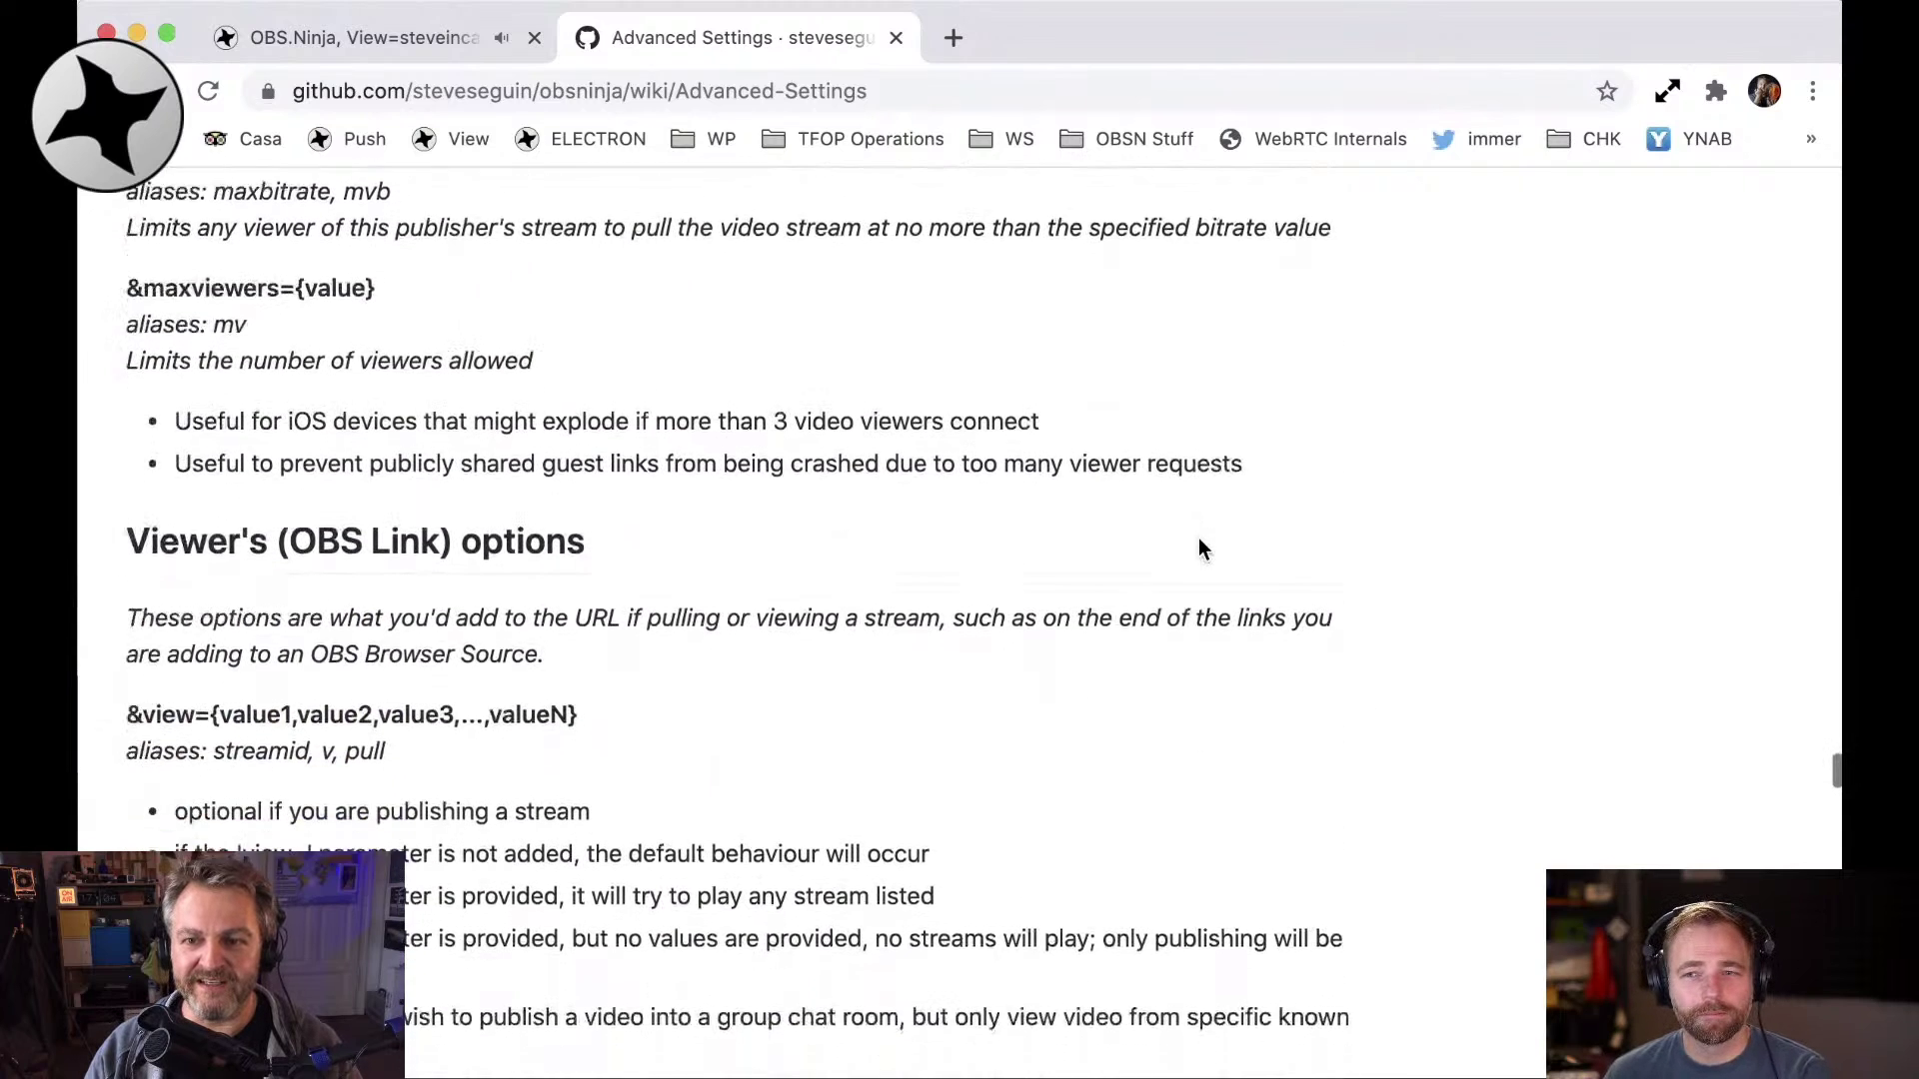
scroll(1197, 540, down, 2)
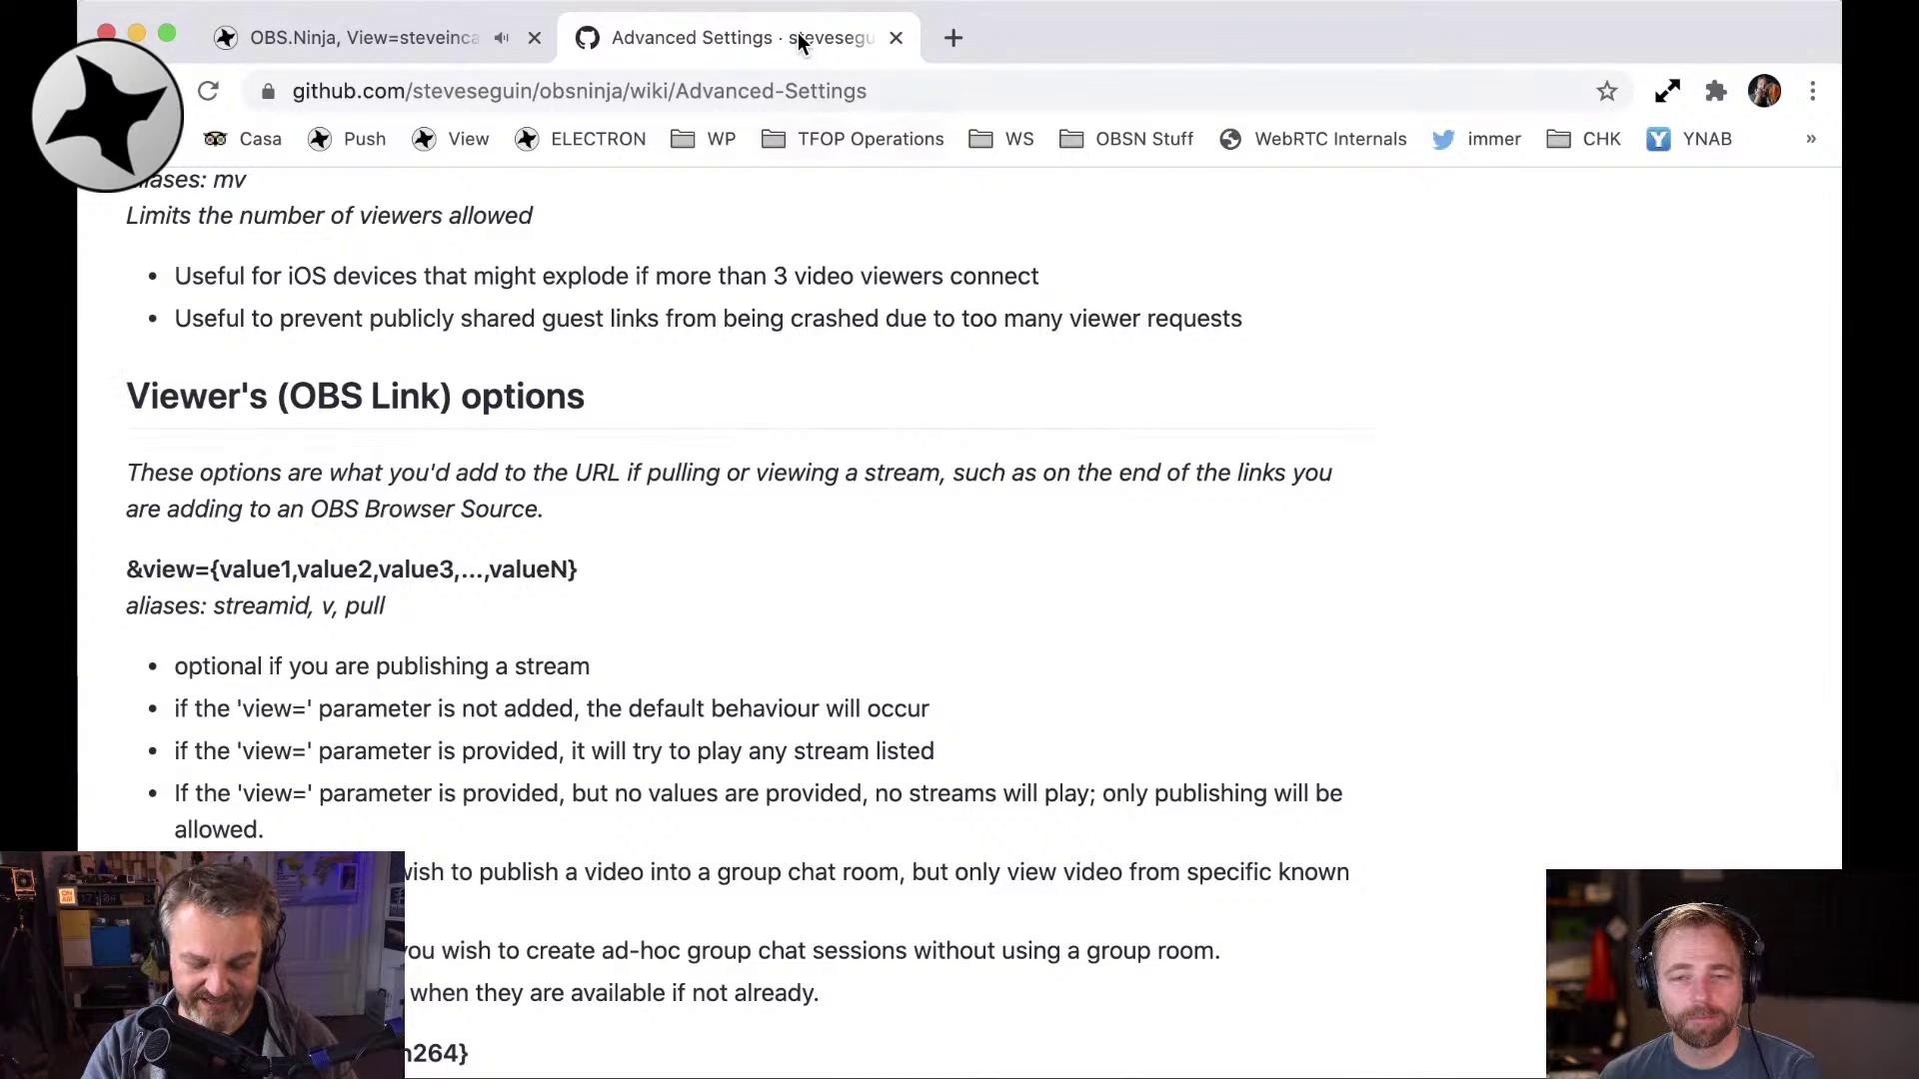
Open the obsninja GitHub repository in a new tab and scroll through its README
key(super+t)
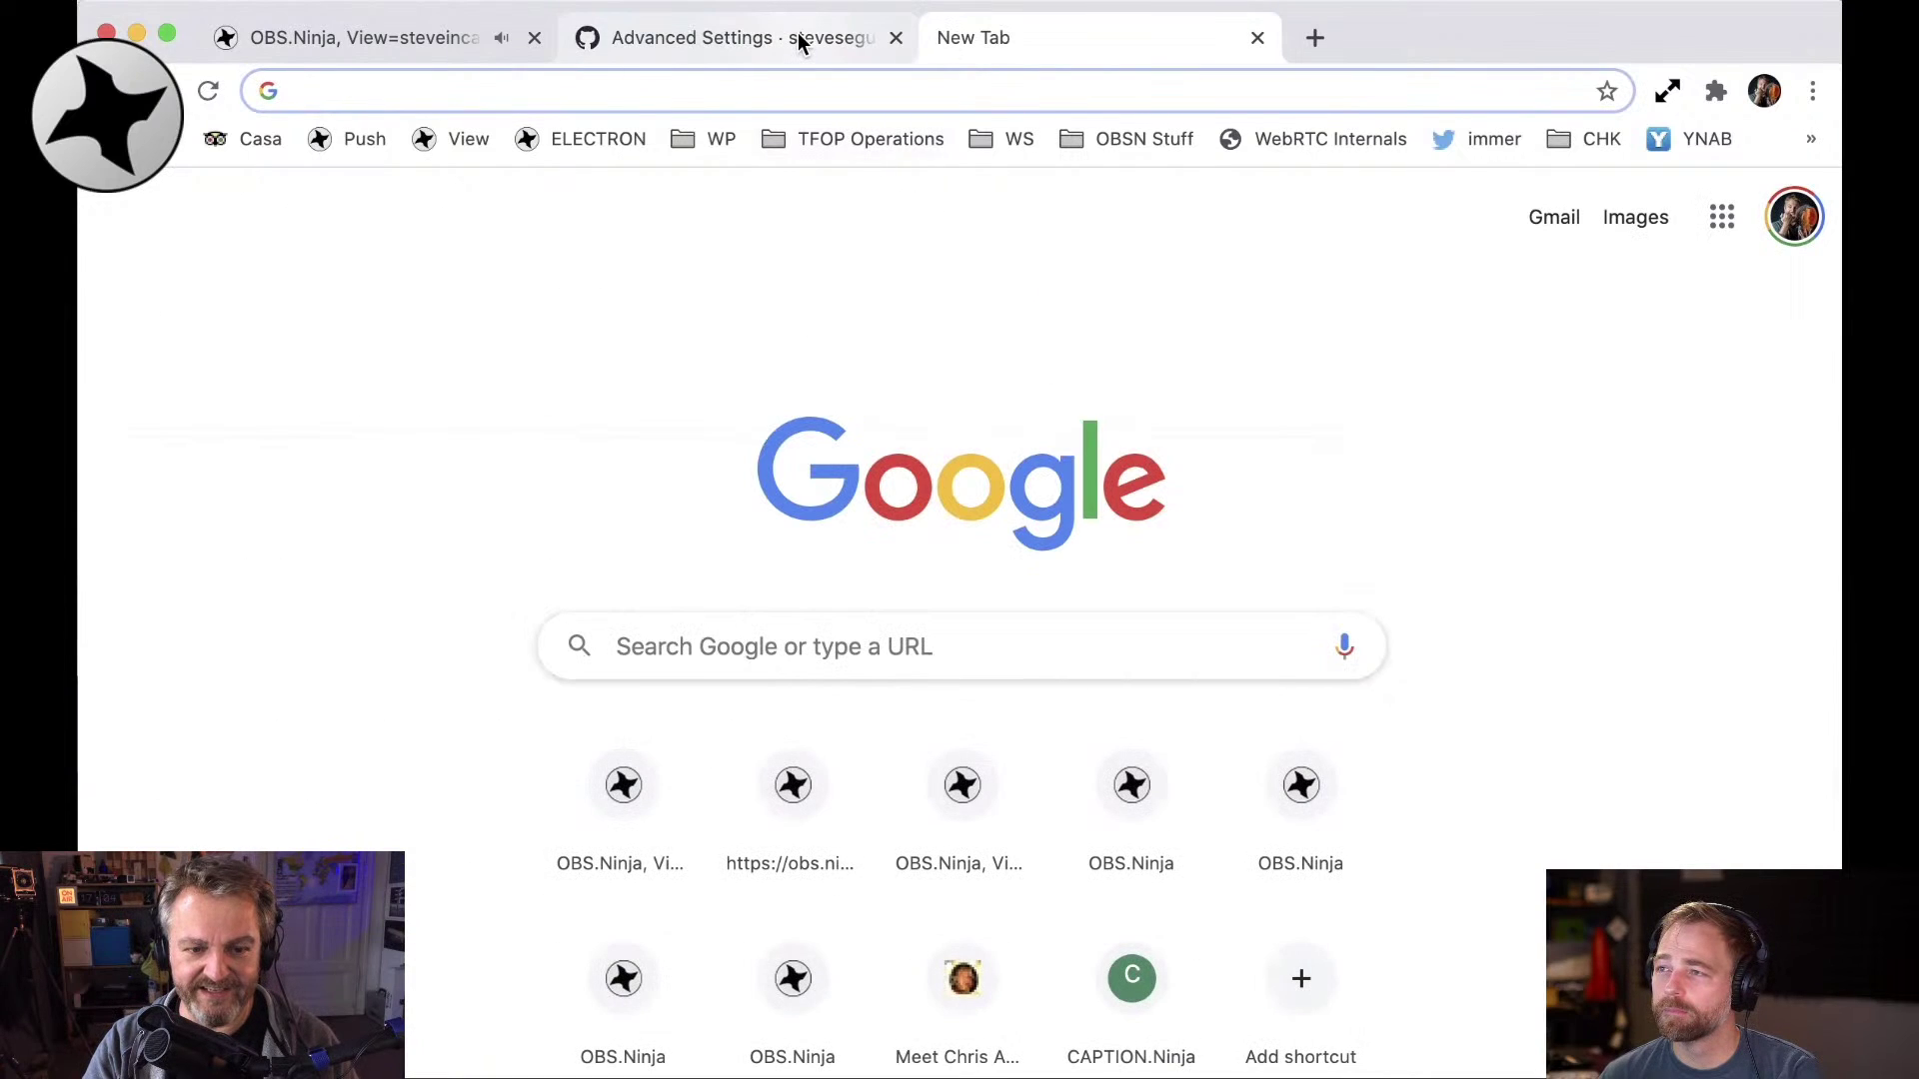
text(gith)
text(.obs.ninja)
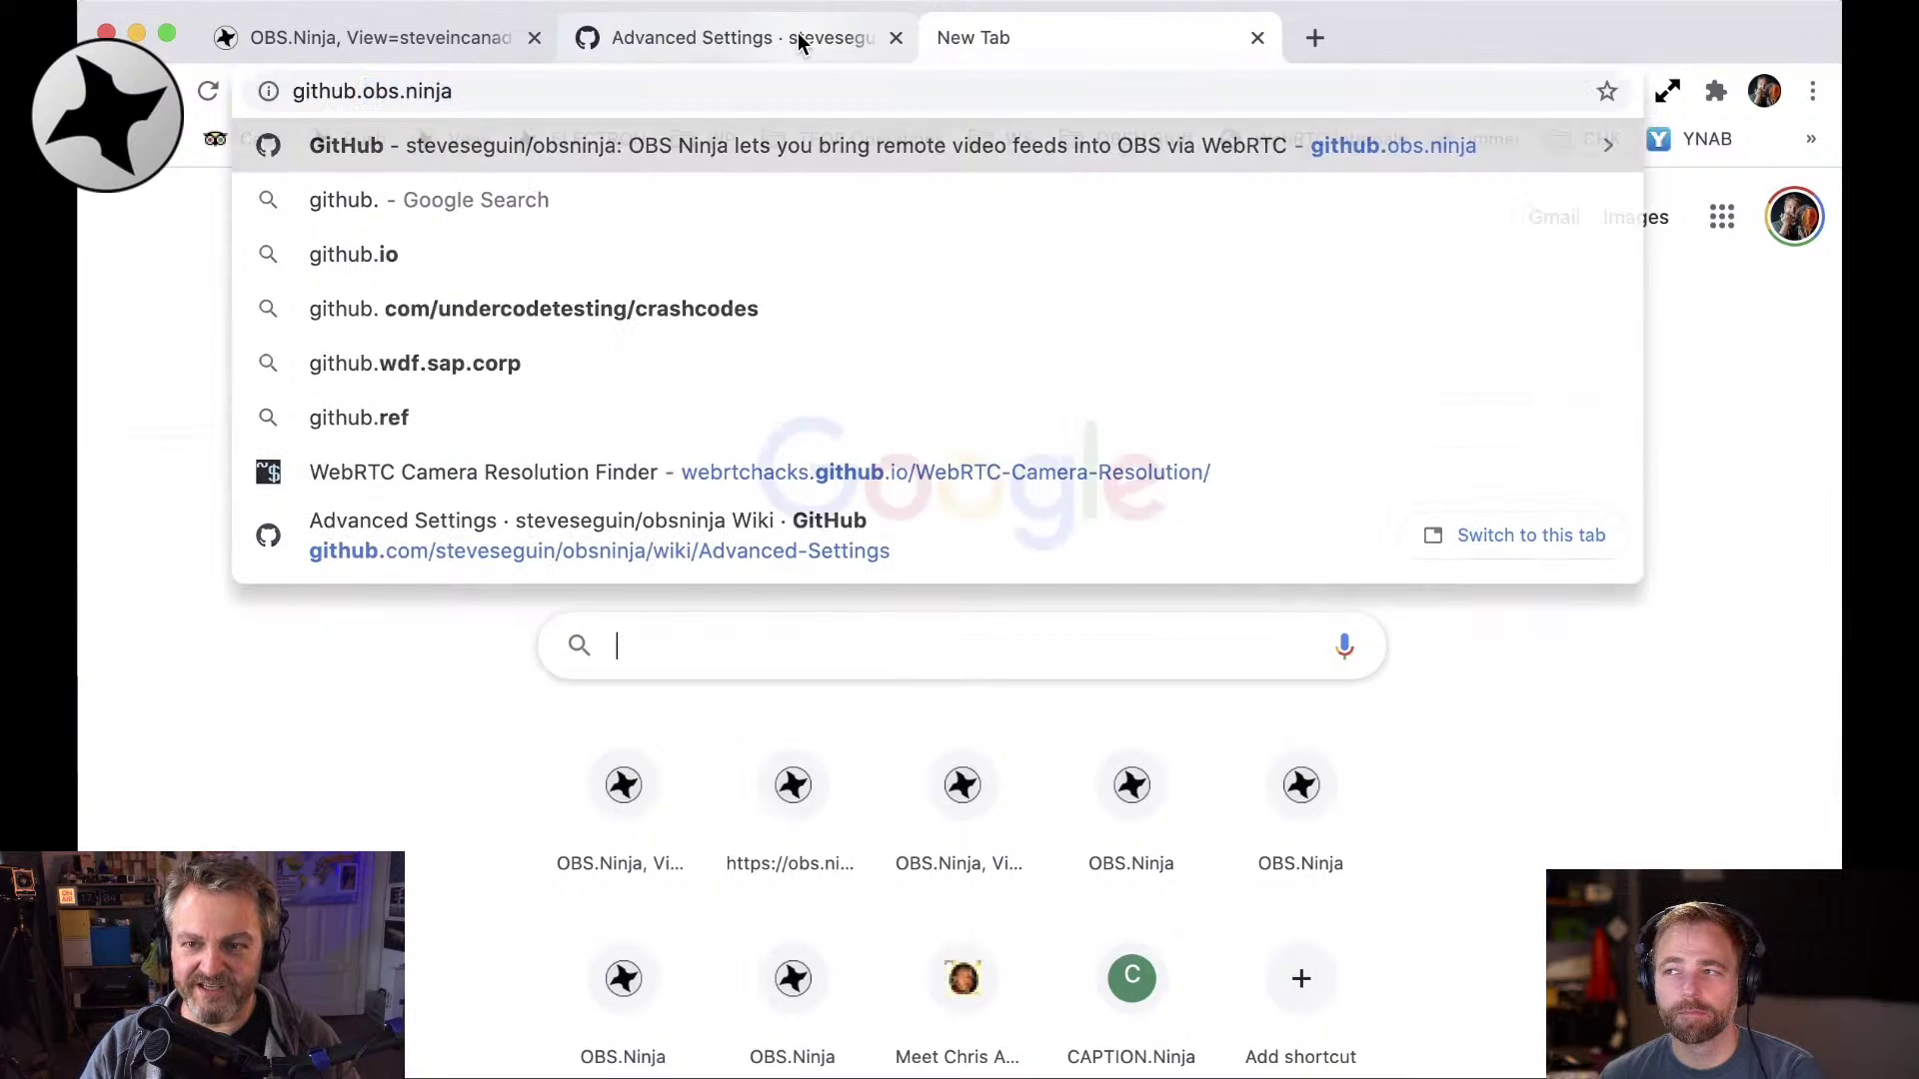
key(Return)
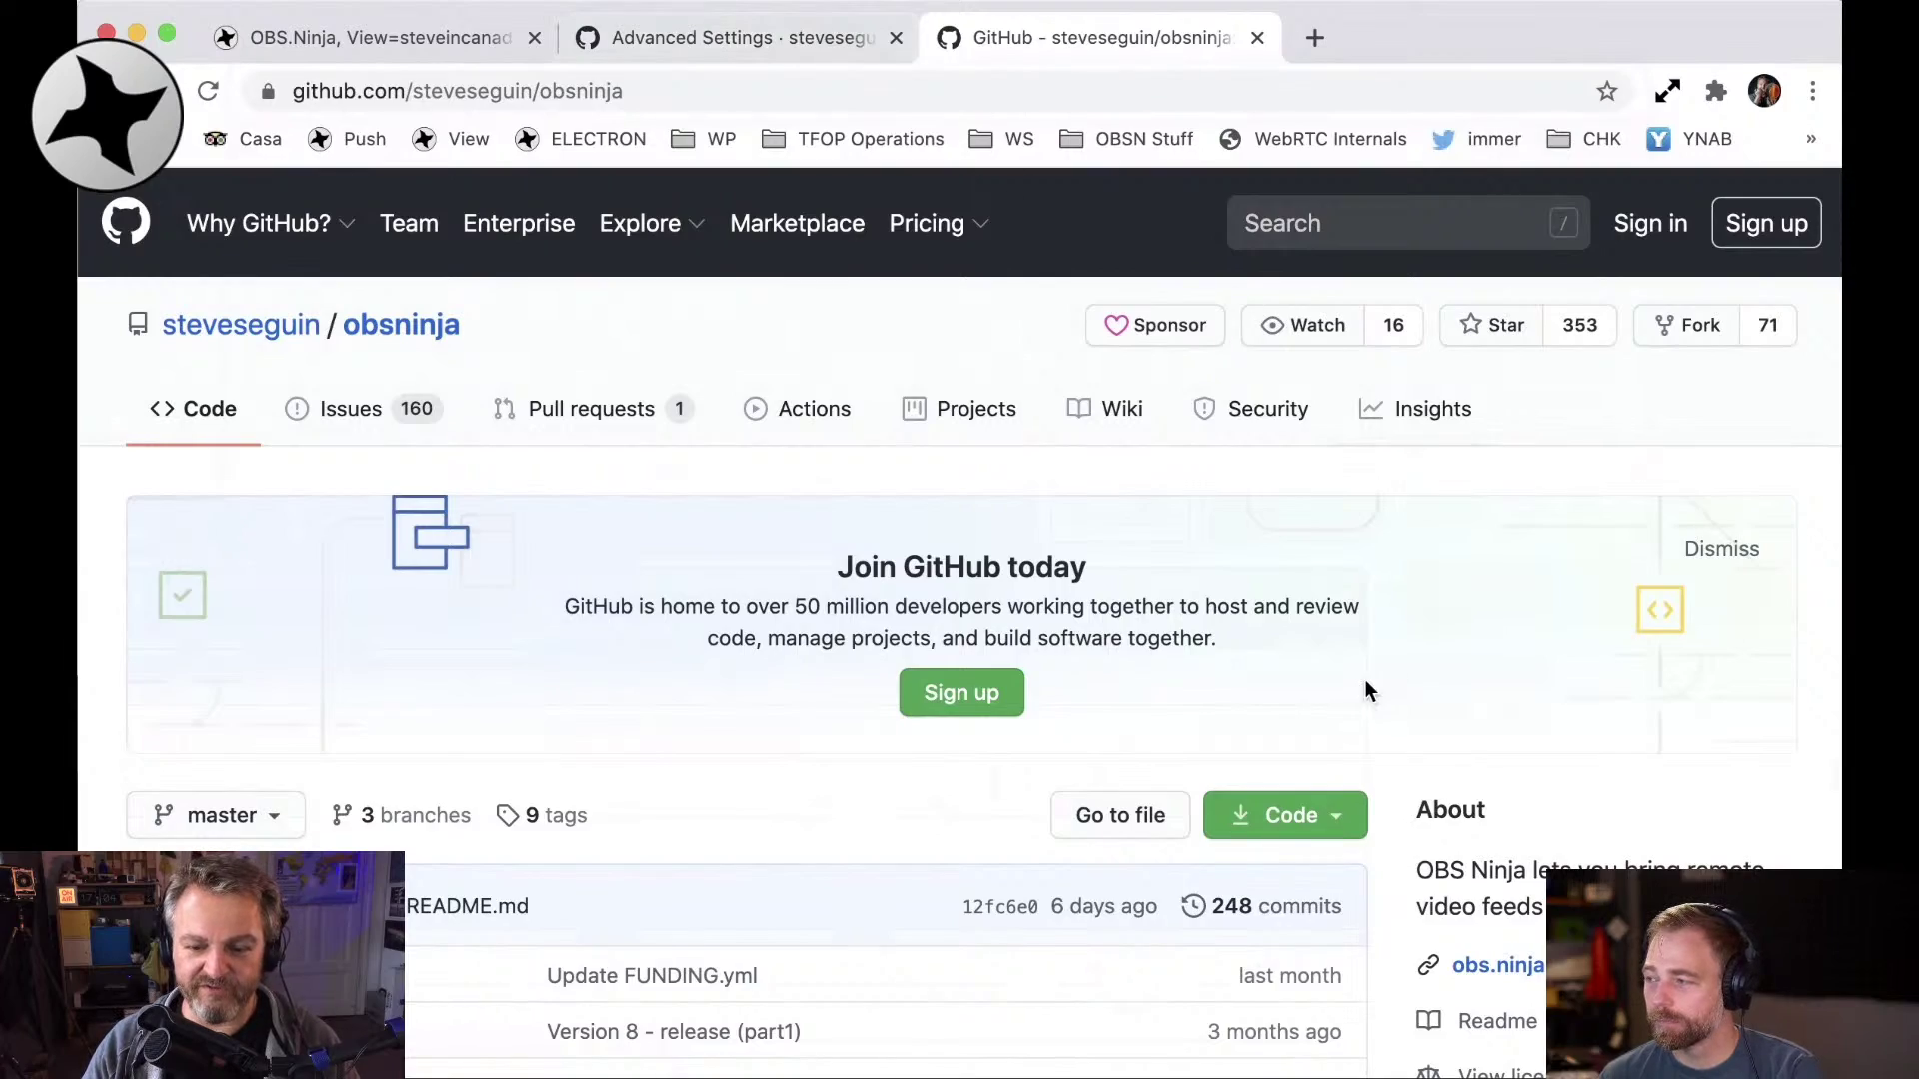
scroll(1381, 736, down, 5)
scroll(1392, 739, down, 15)
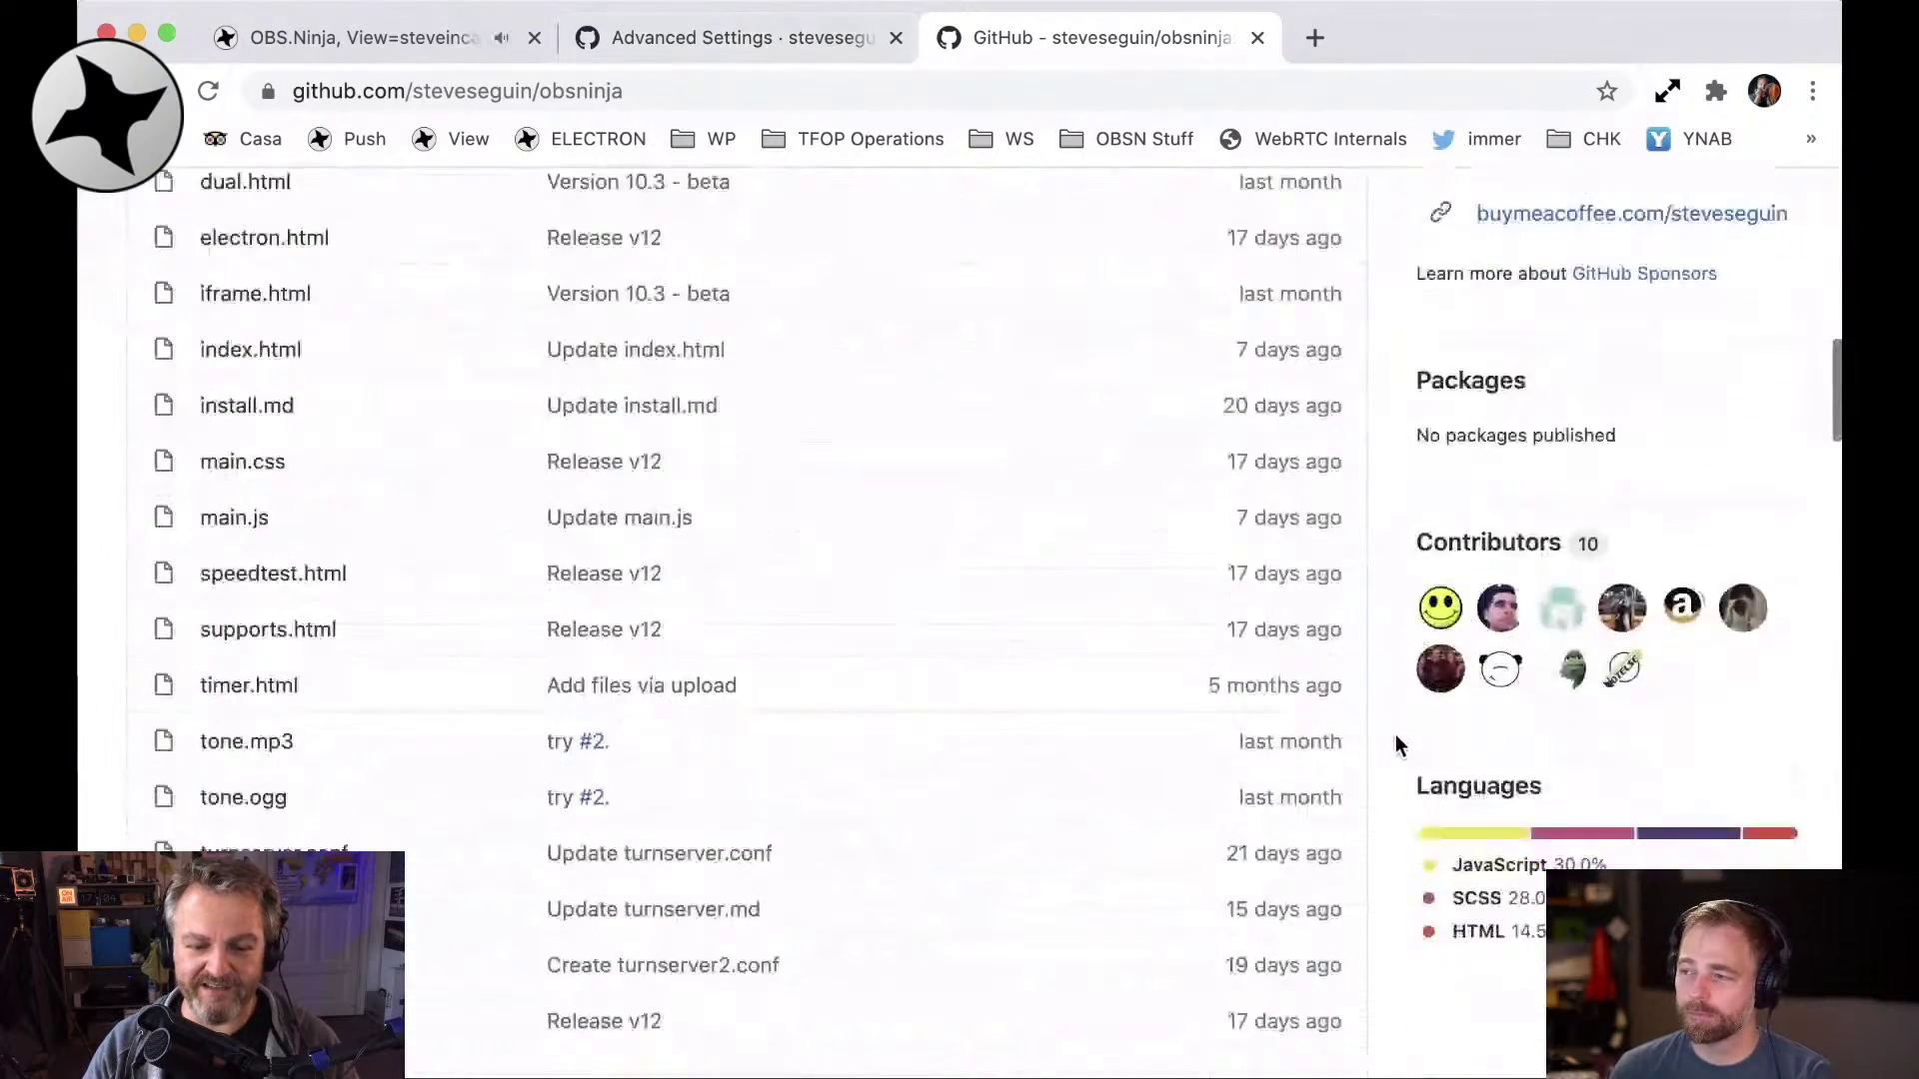
scroll(1396, 745, down, 5)
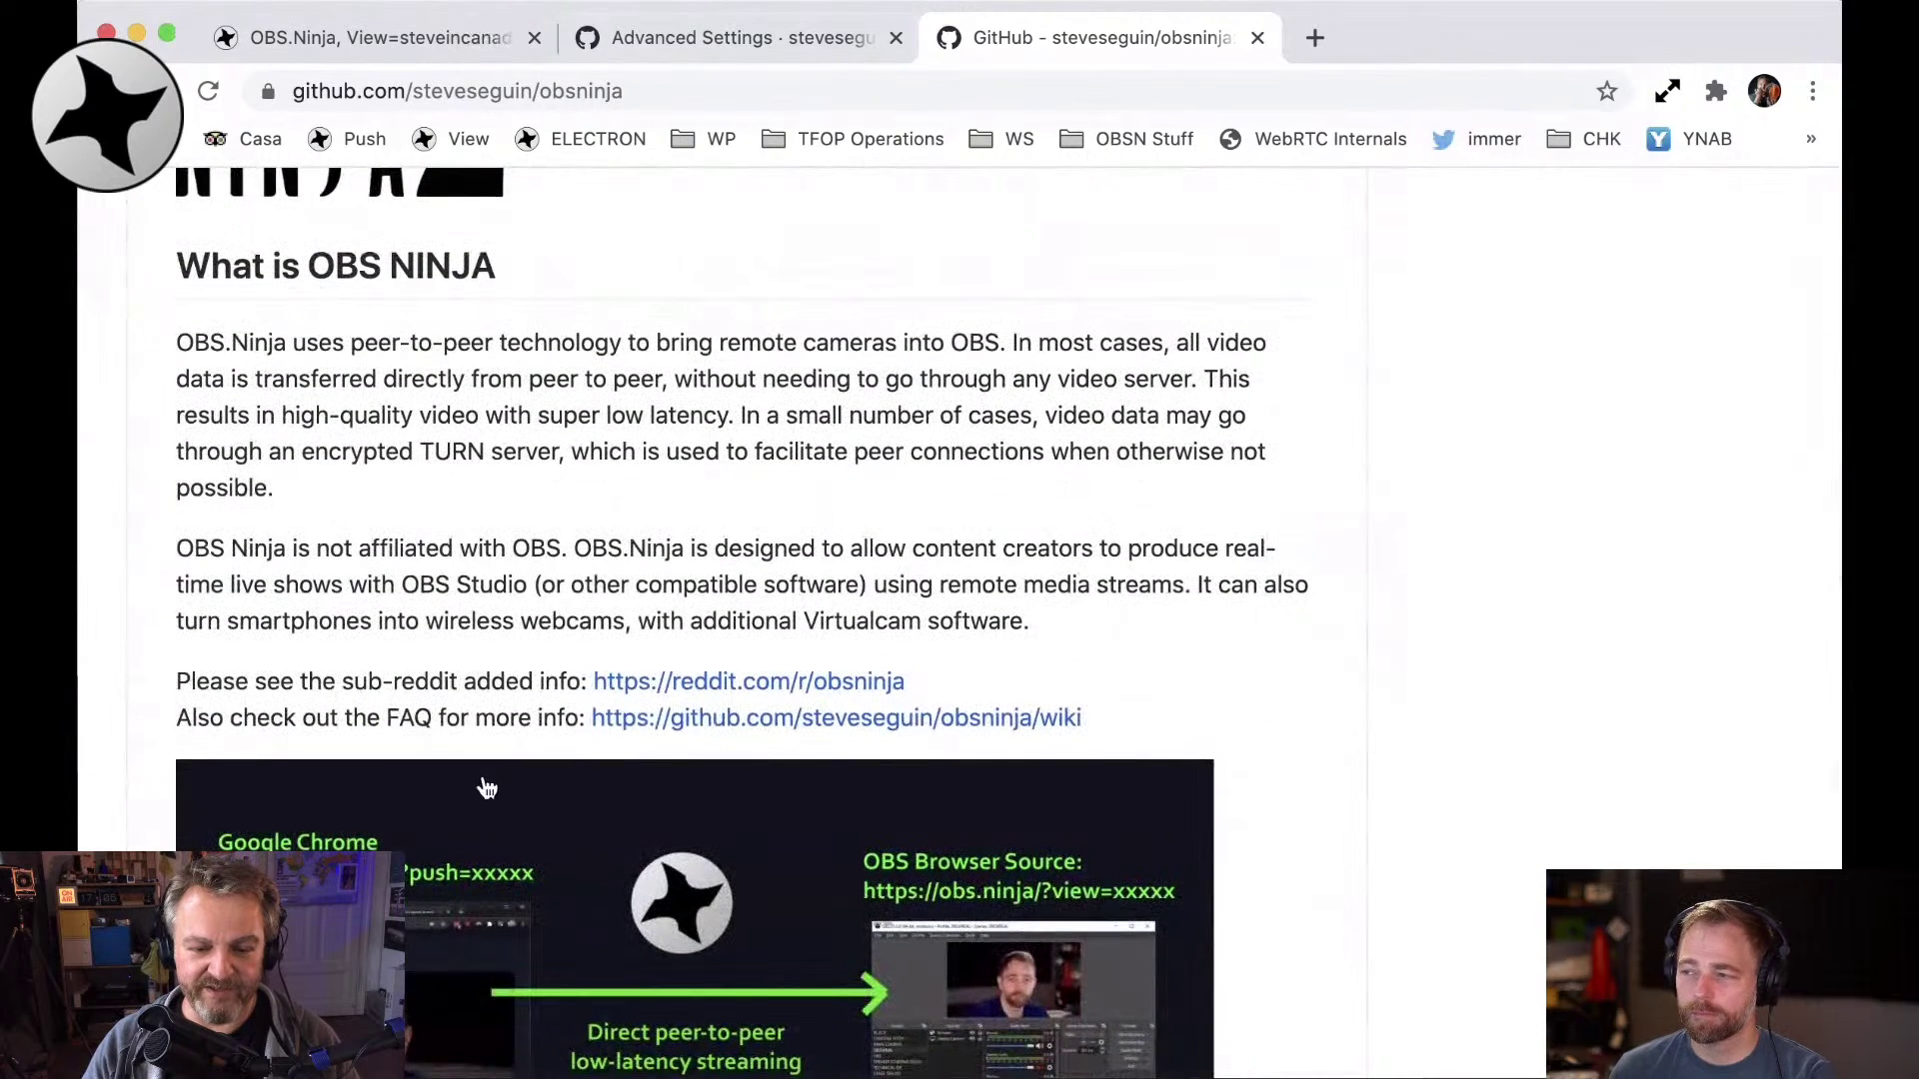
Open the project's FAQ wiki and browse the General FAQ and wiki page list
click(923, 723)
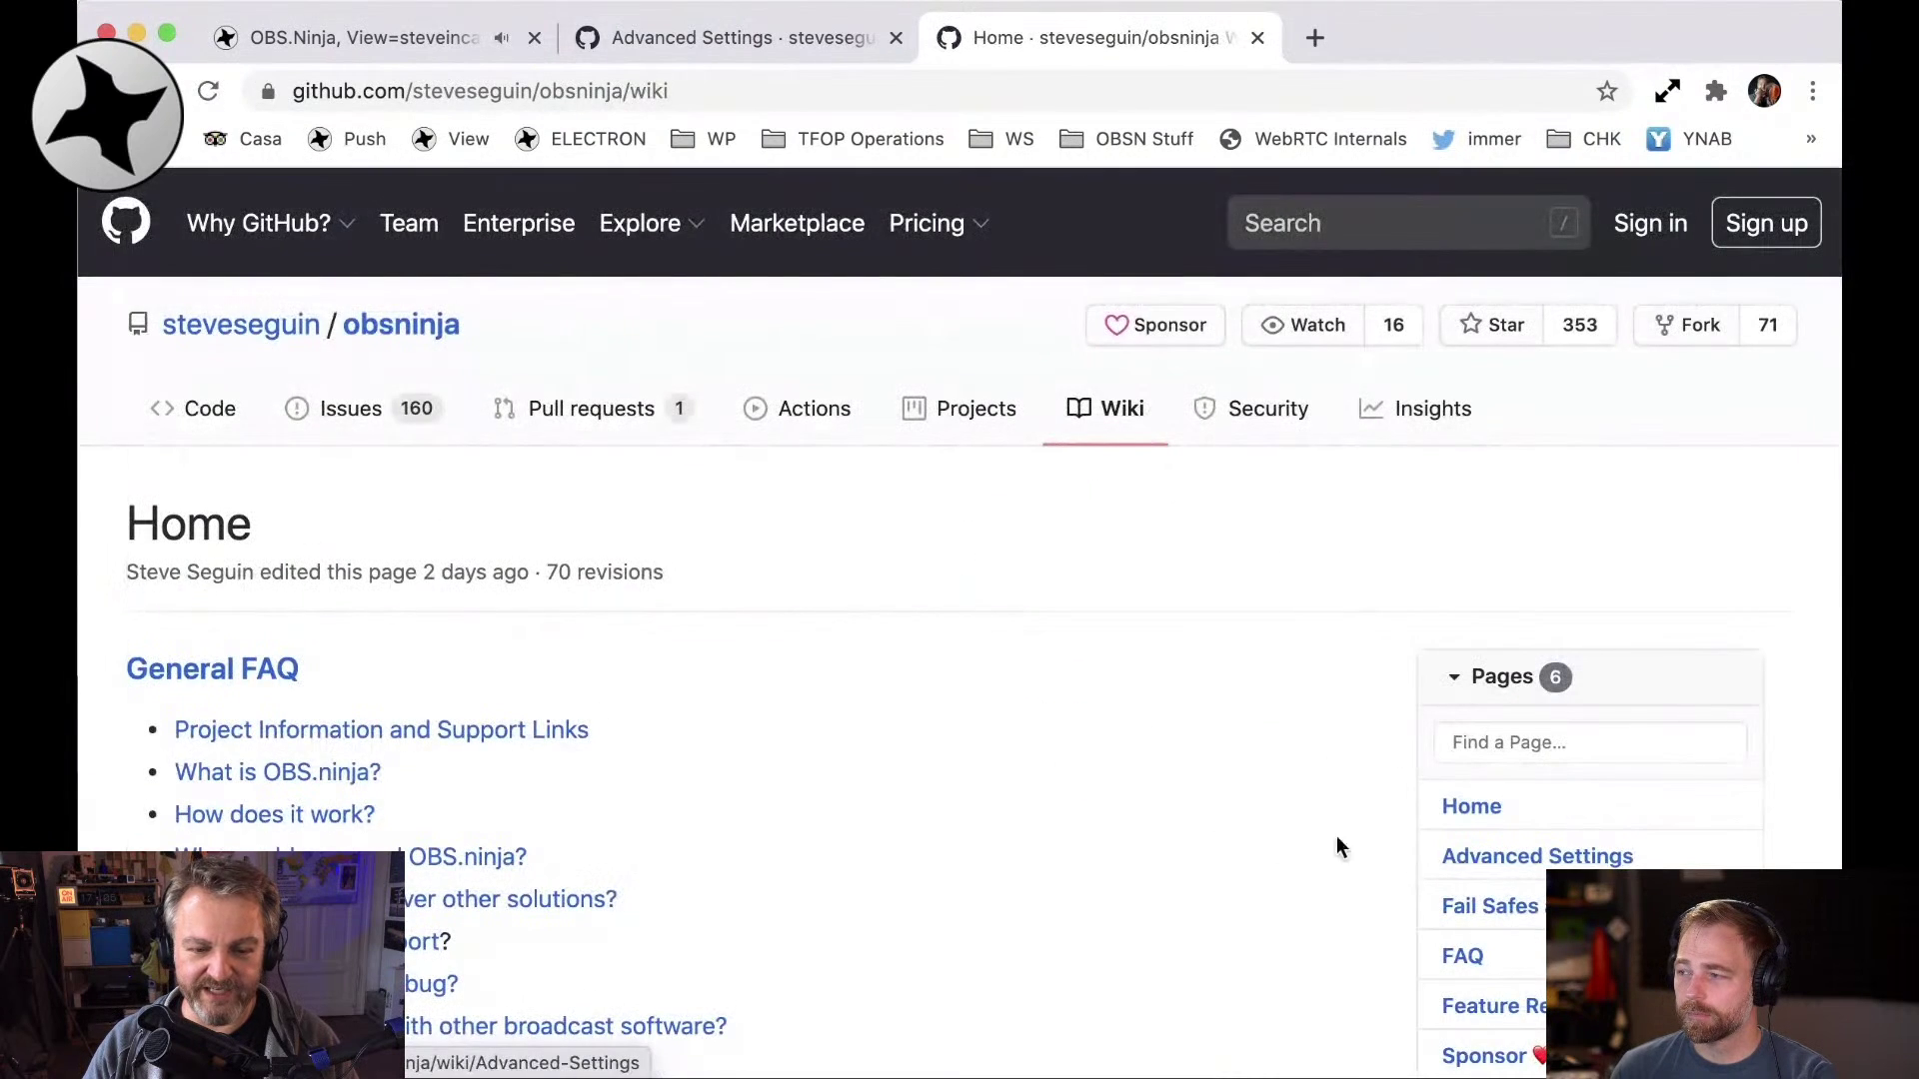
scroll(1335, 840, down, 4)
scroll(1291, 857, down, 12)
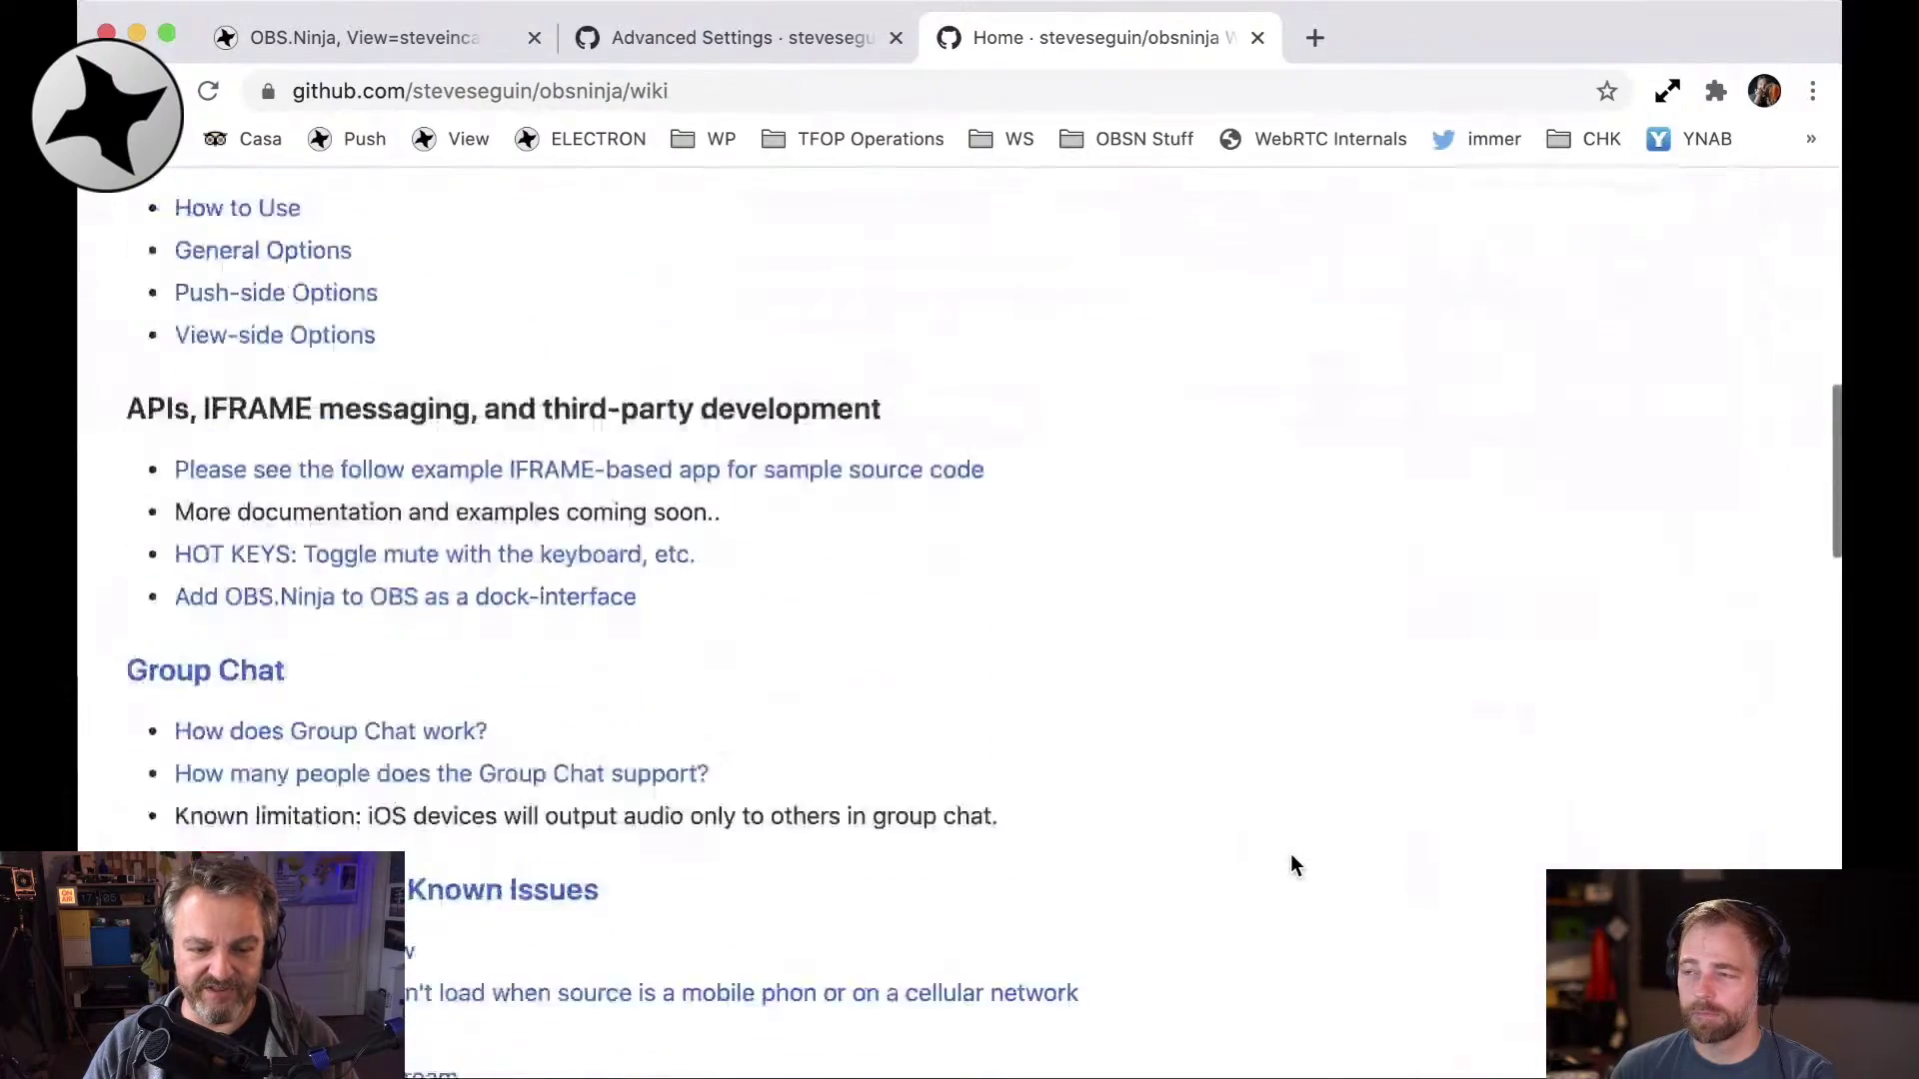
scroll(1295, 865, down, 12)
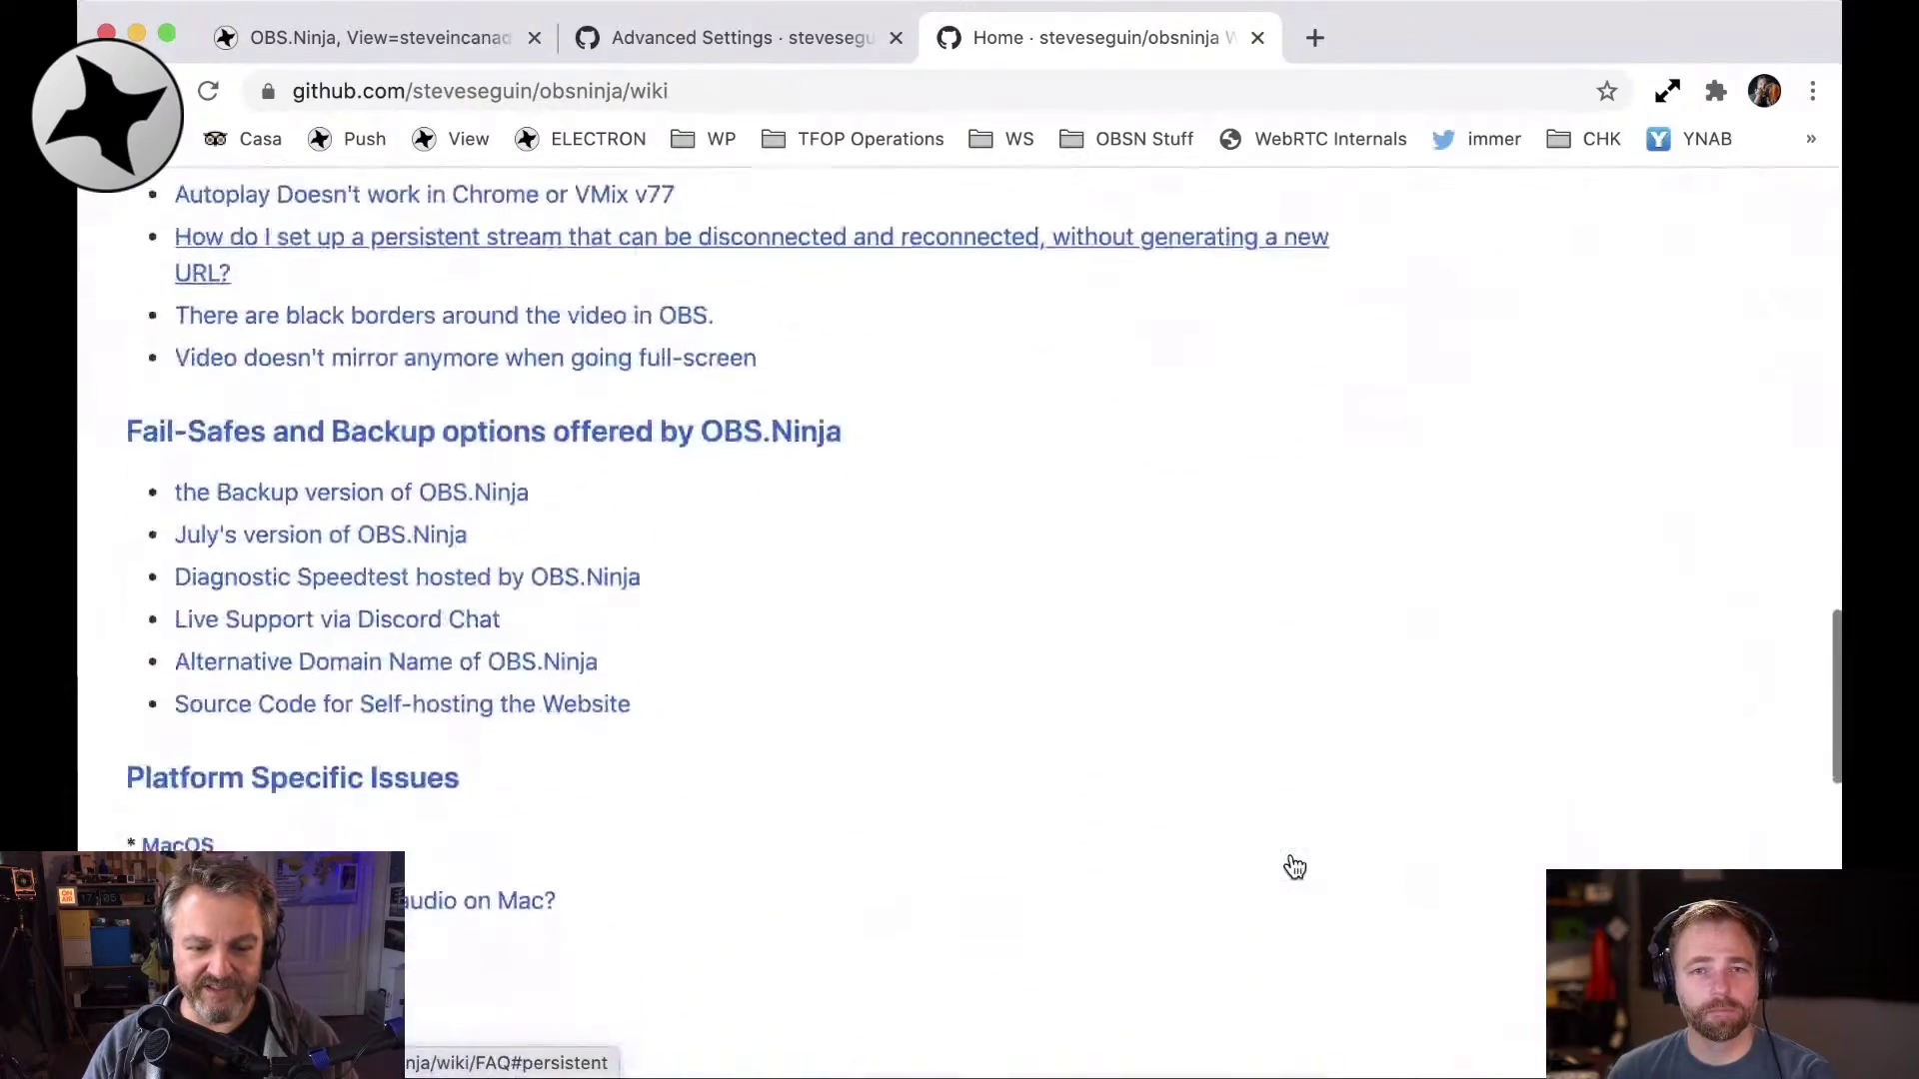
scroll(1291, 866, down, 6)
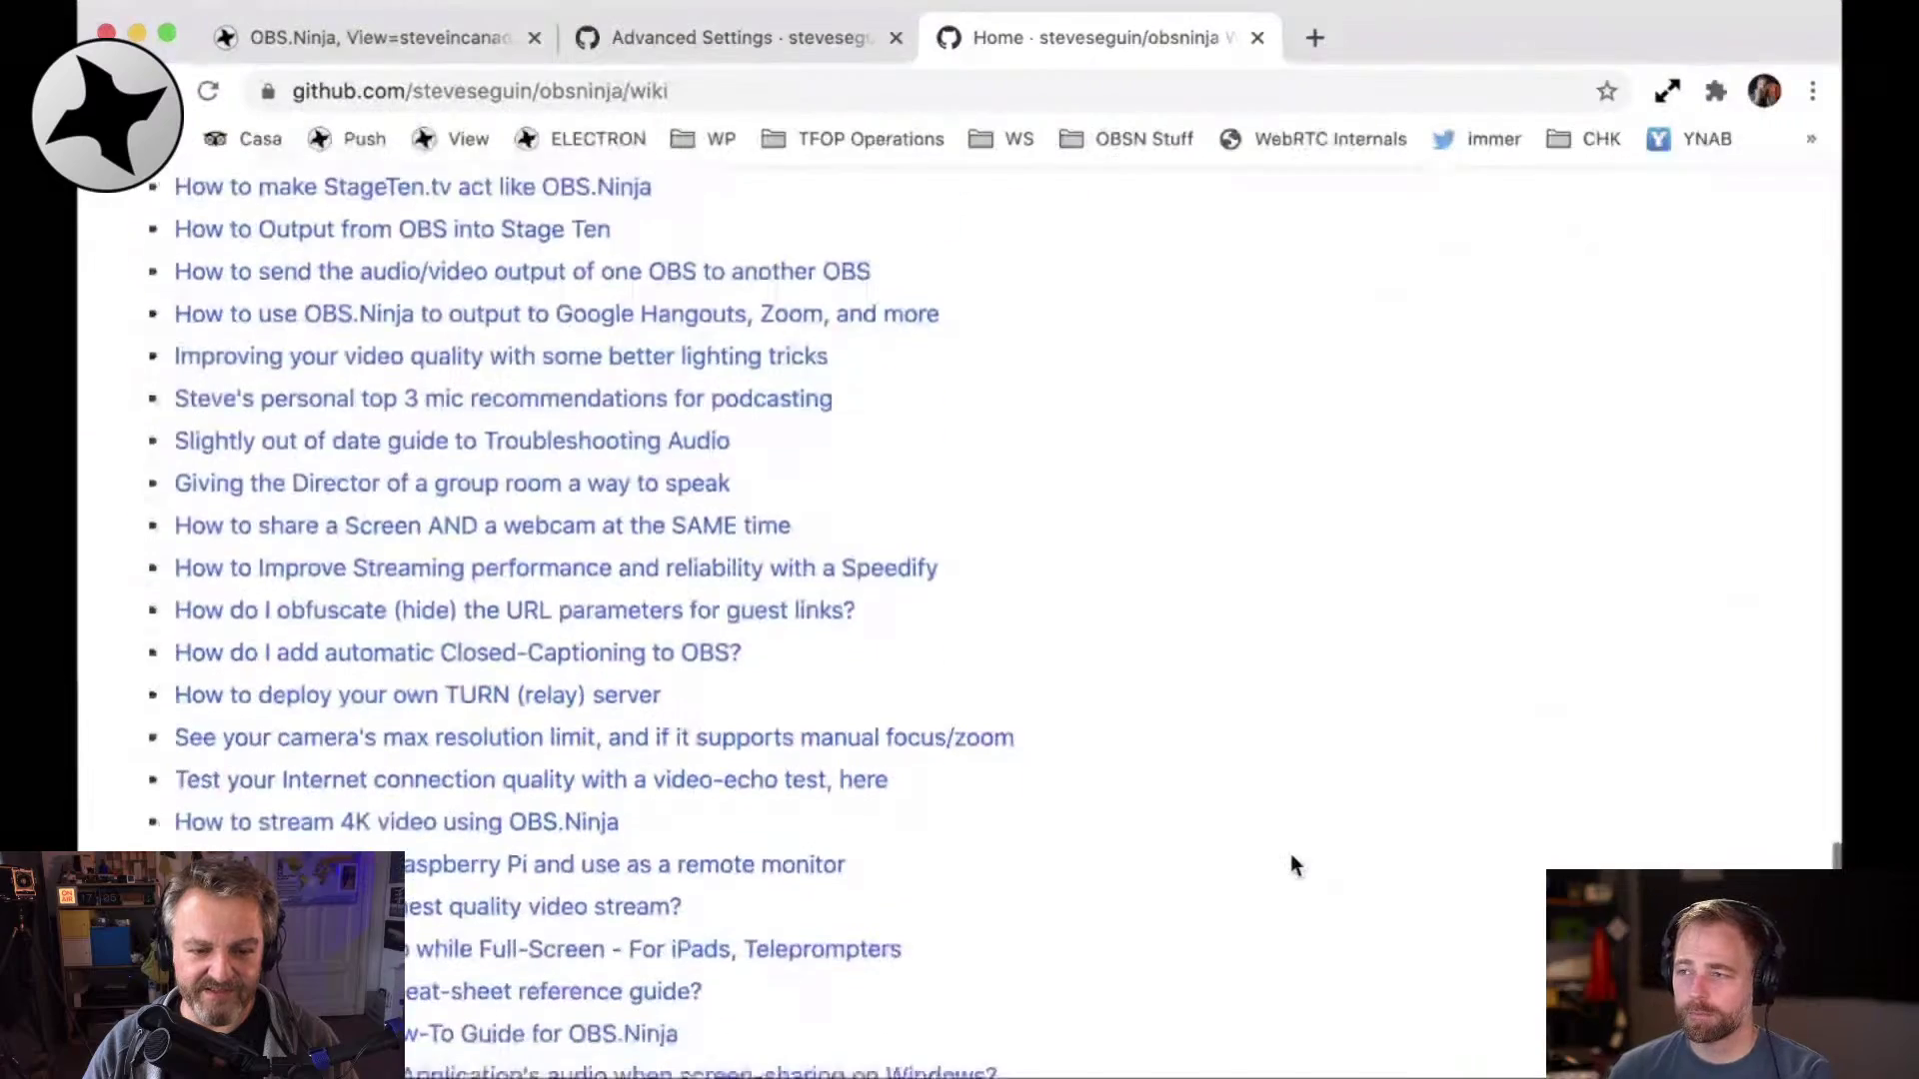
scroll(1291, 865, up, 20)
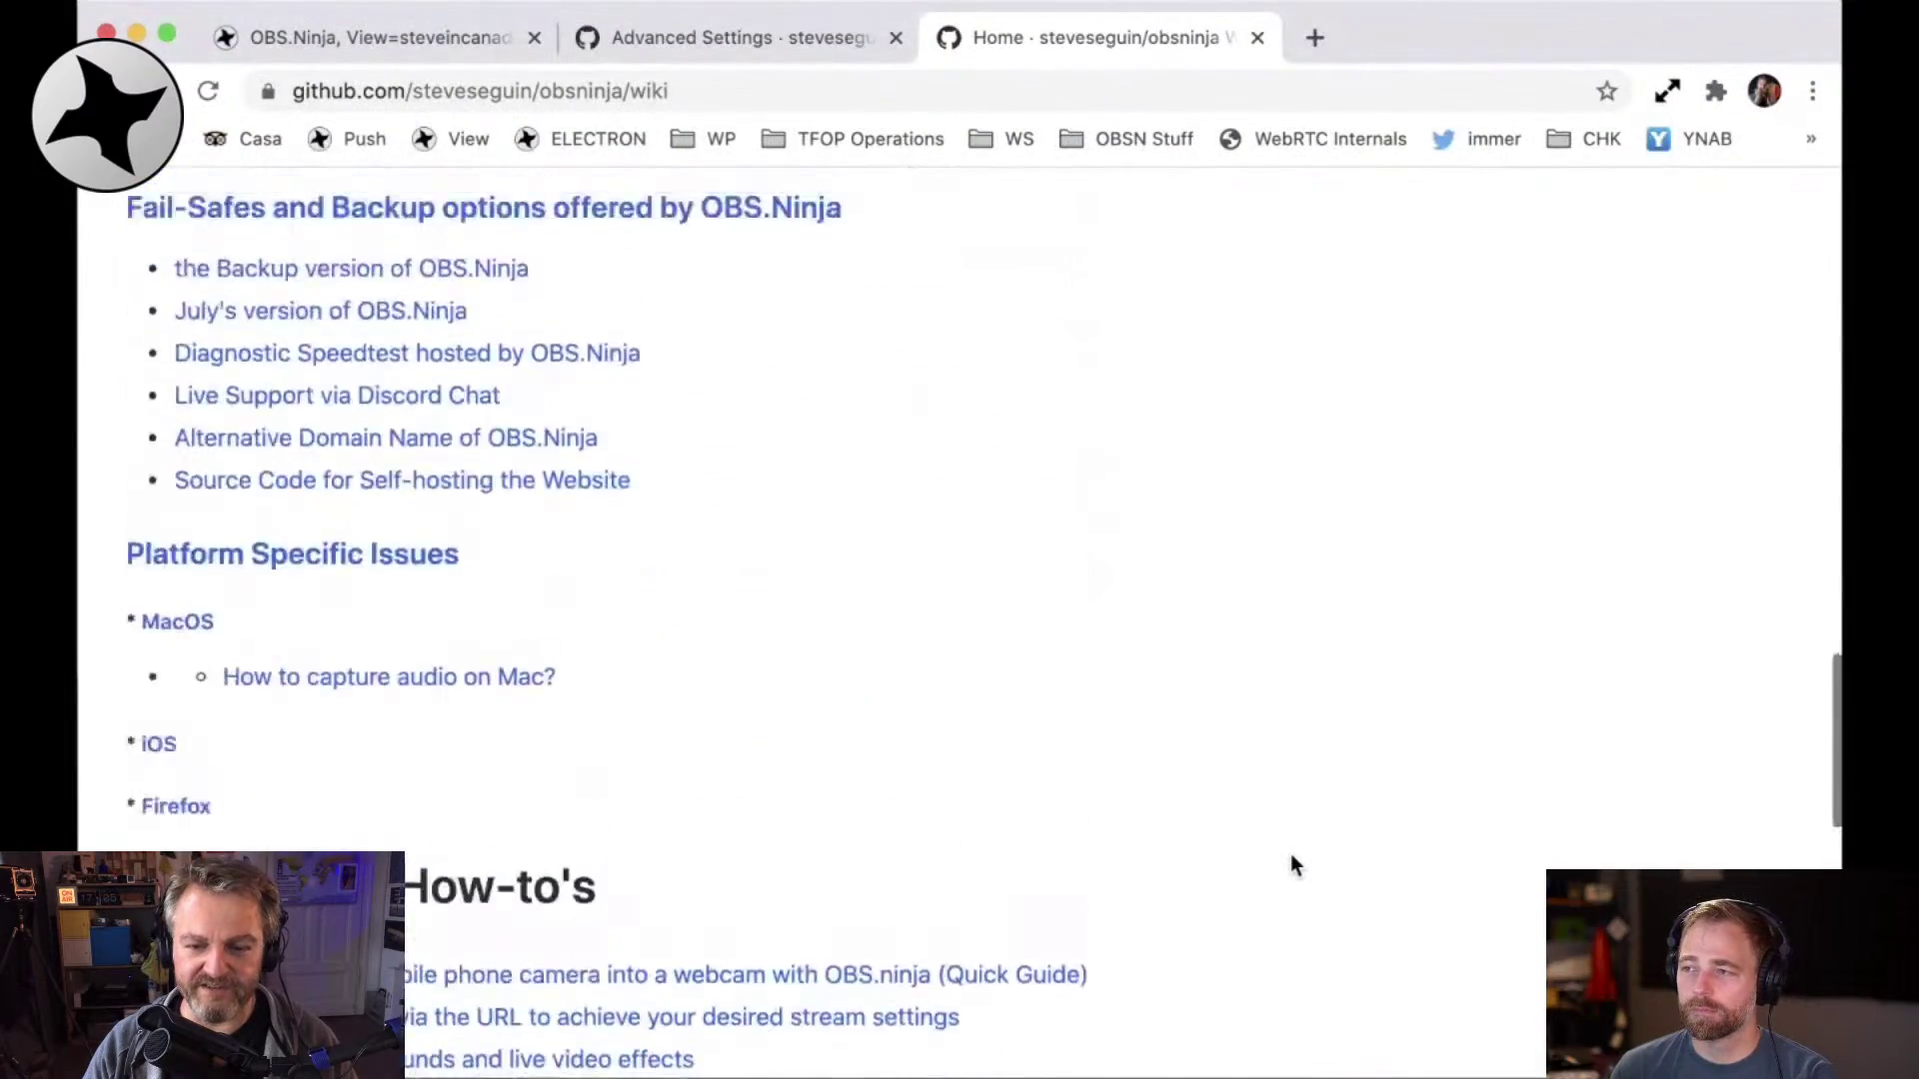
scroll(1291, 858, up, 2)
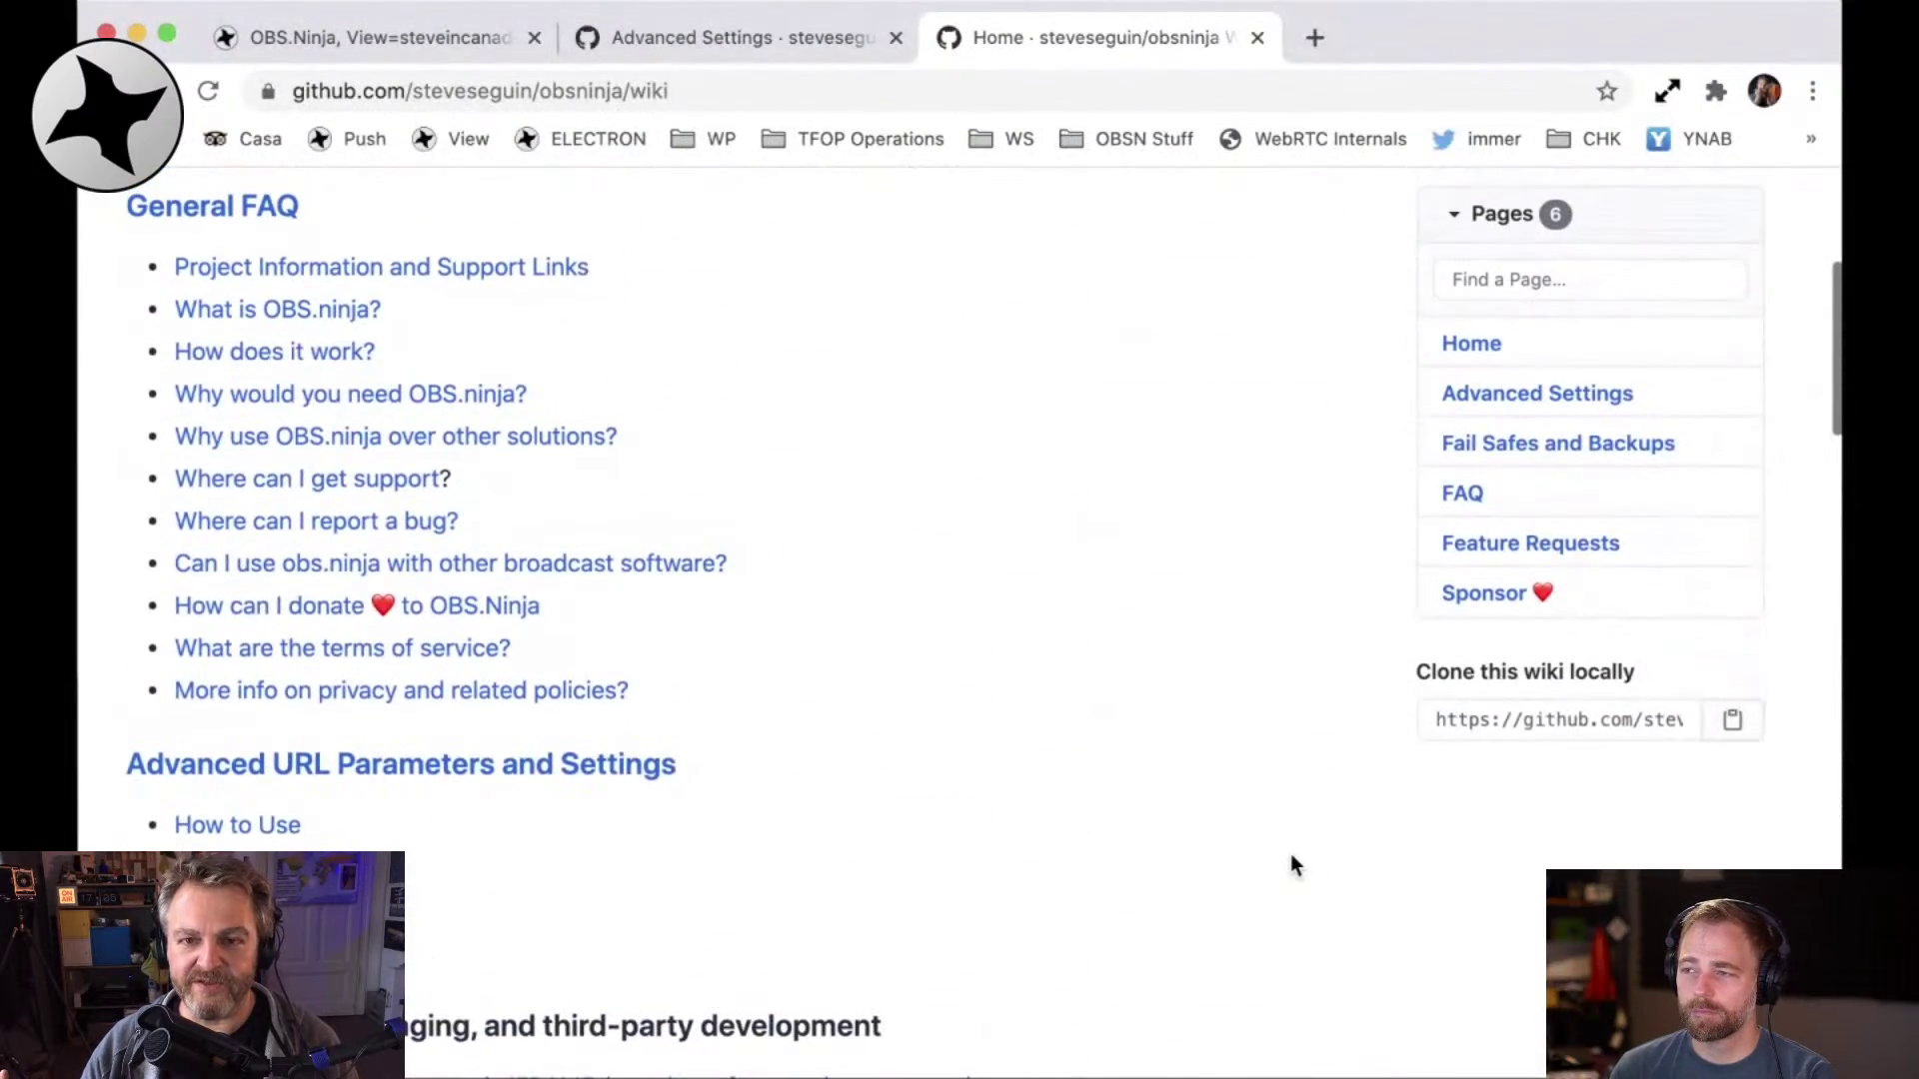